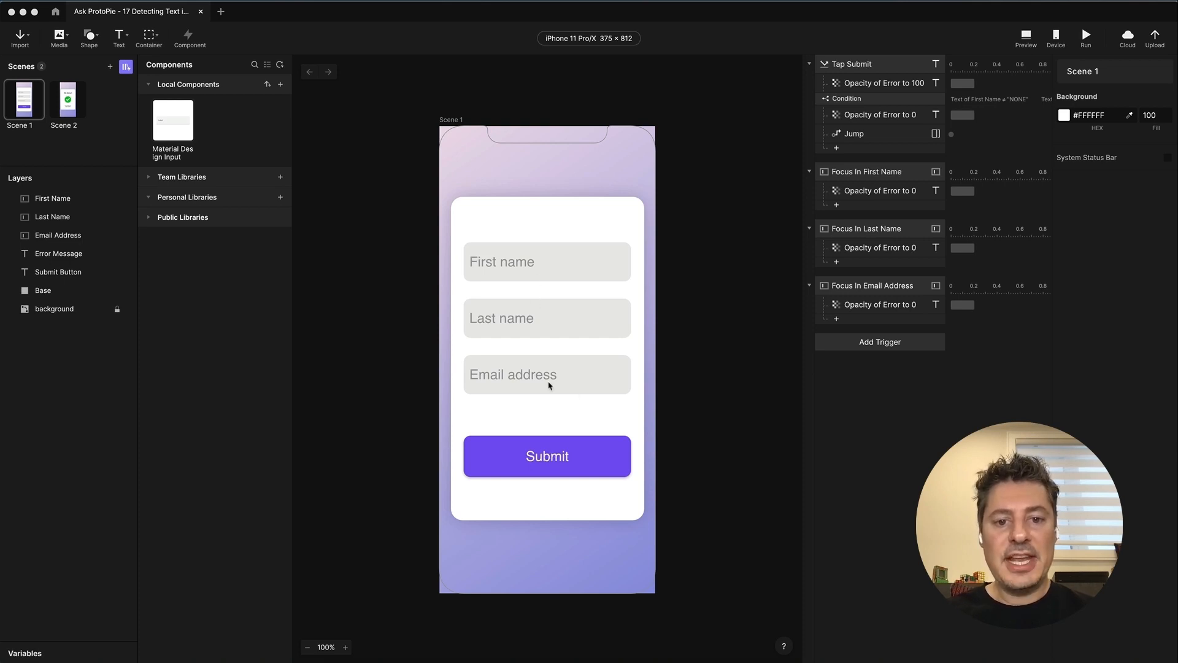
- Preview the form in Scene 1 and submit it with all fields empty
{"action": "left_click", "coordinate": [69, 97]}
{"action": "left_click", "coordinate": [20, 95]}
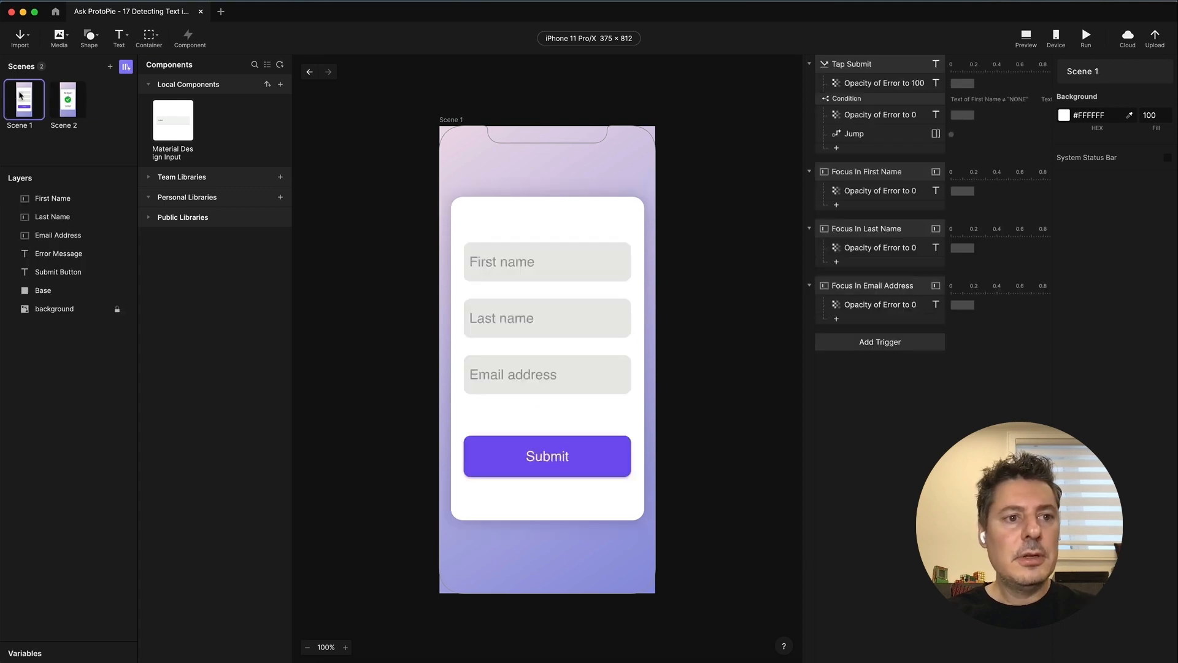
{"action": "left_click", "coordinate": [1026, 37]}
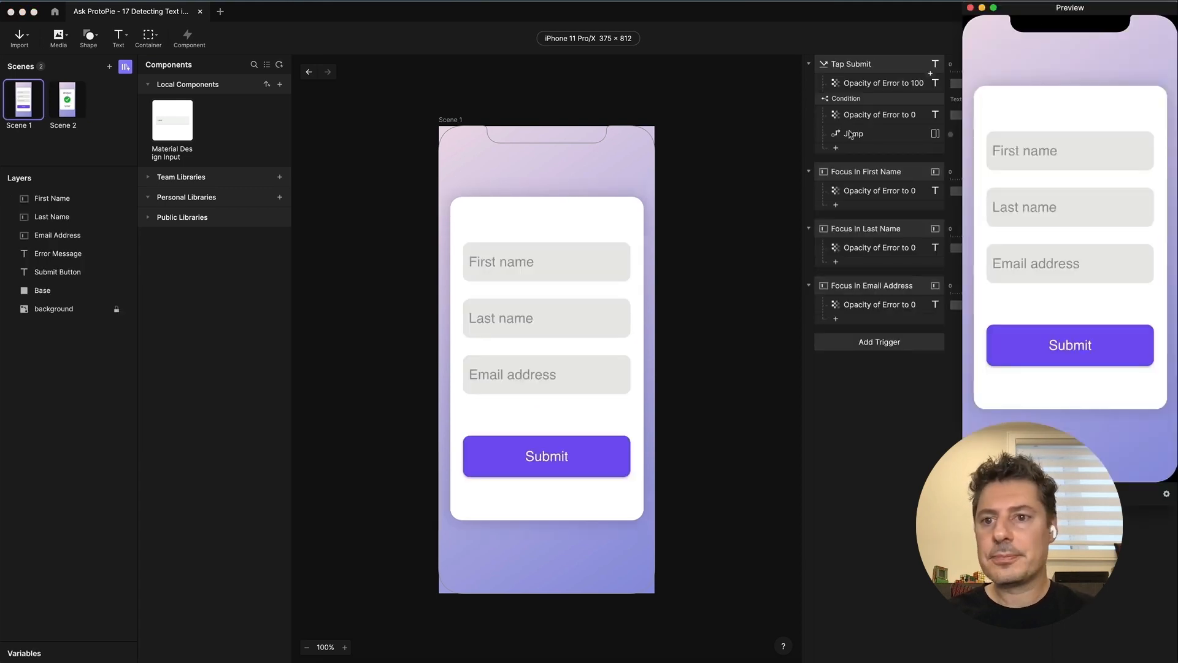
{"action": "left_click_drag", "start_coordinate": [1043, 9], "coordinate": [490, 110]}
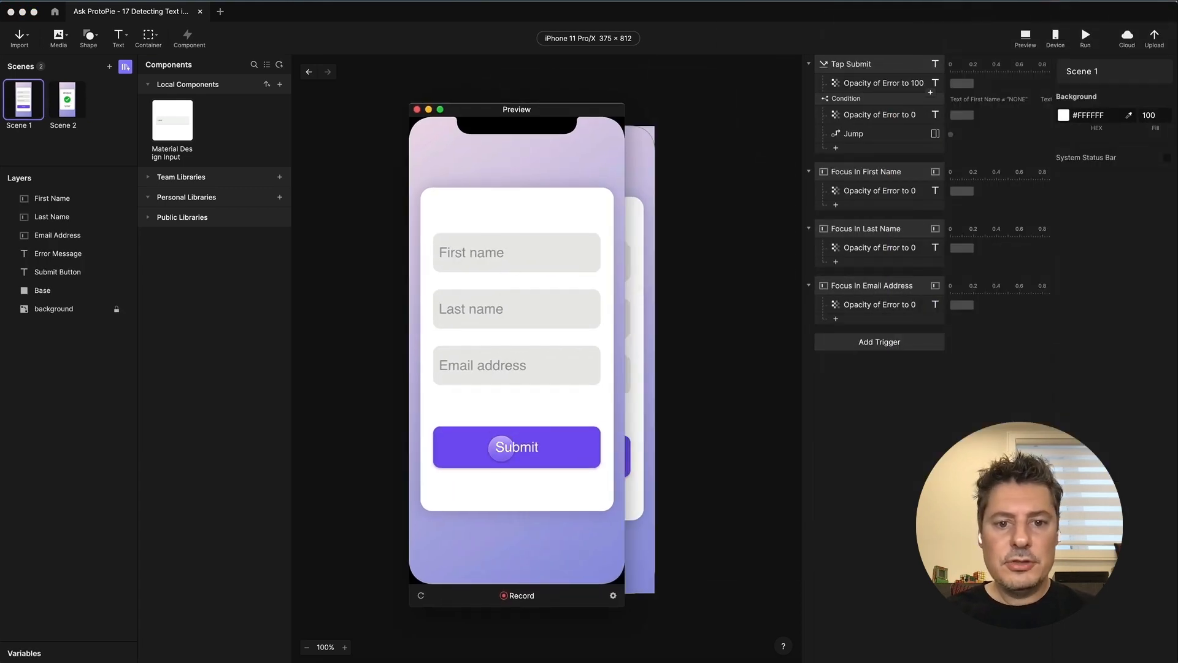
{"action": "left_click", "coordinate": [513, 438]}
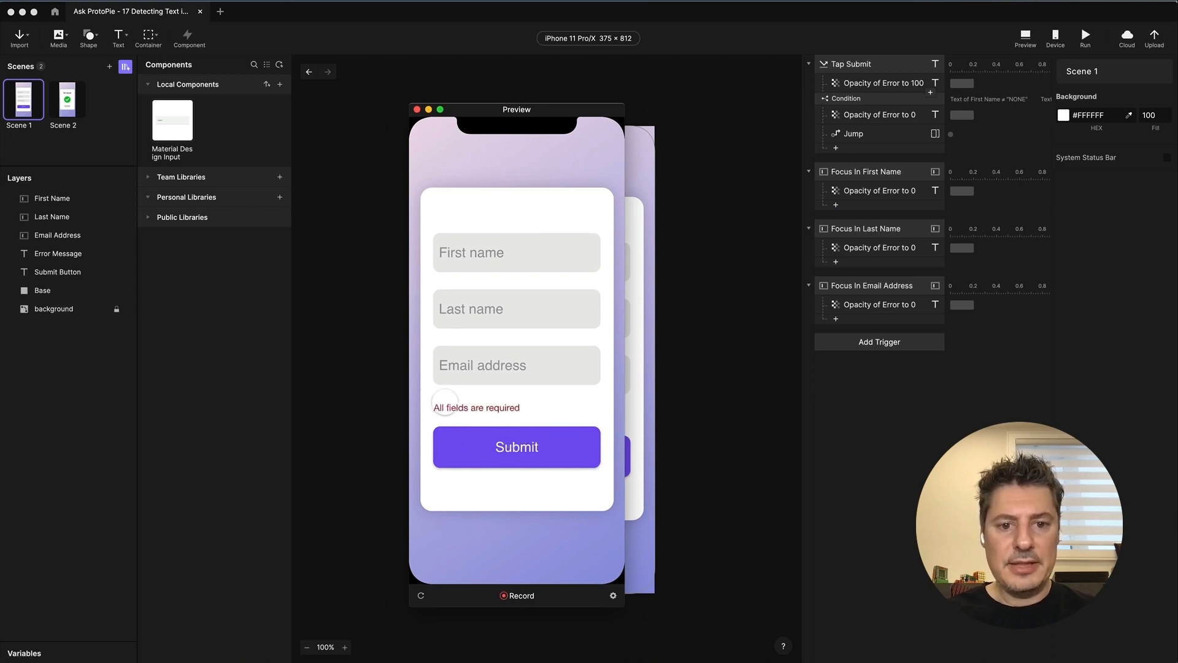
- Fill in only the First name field with "czvxcv" in the preview and submit the form again
{"action": "left_click", "coordinate": [505, 255]}
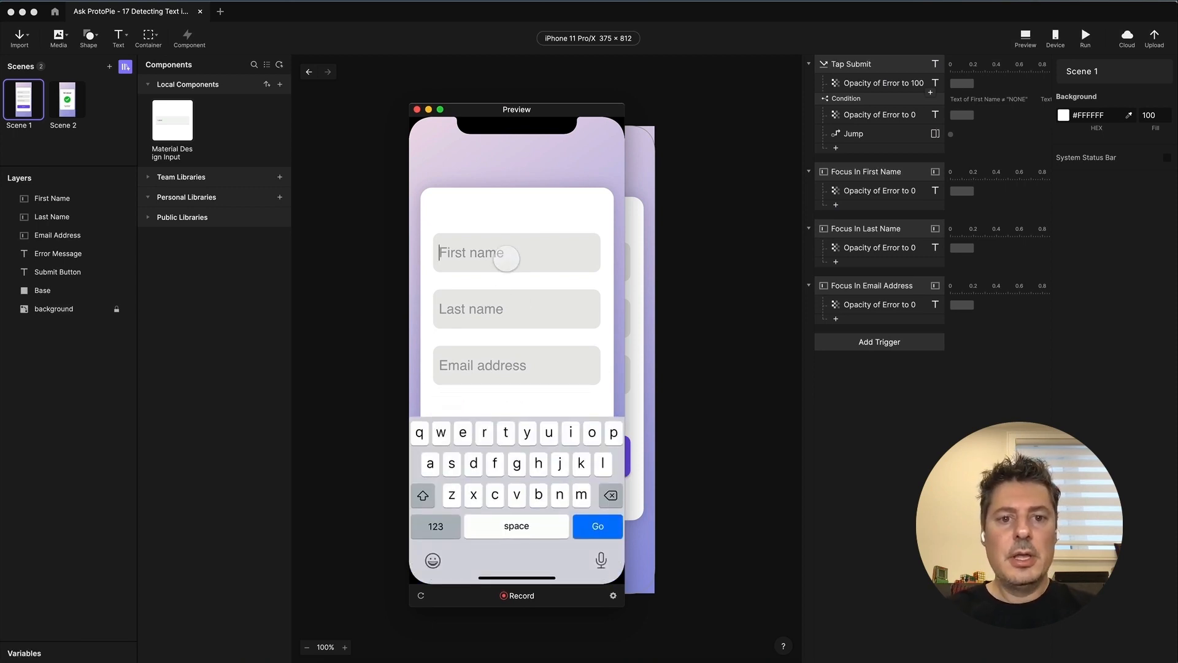
{"action": "type", "text": "czvxcv"}
{"action": "left_click", "coordinate": [523, 207]}
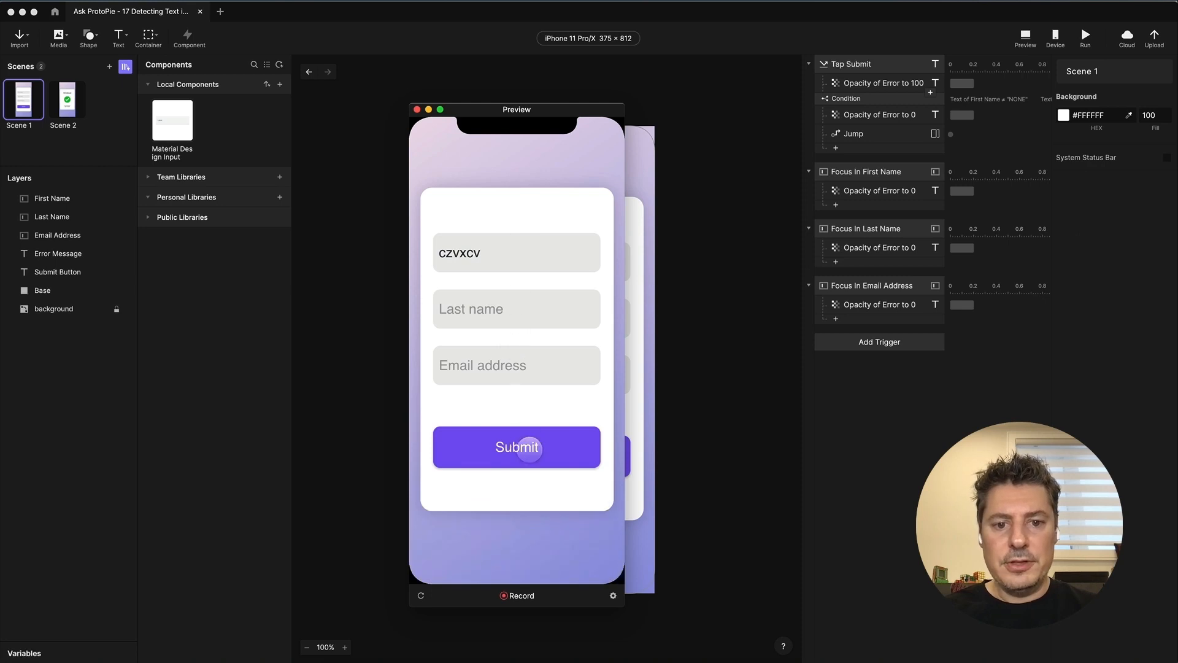
{"action": "left_click", "coordinate": [529, 450]}
- Enter "xzCVcx" as last name and "zxcvxcv" as email address, submit the completed form and close the preview
{"action": "left_click", "coordinate": [486, 326]}
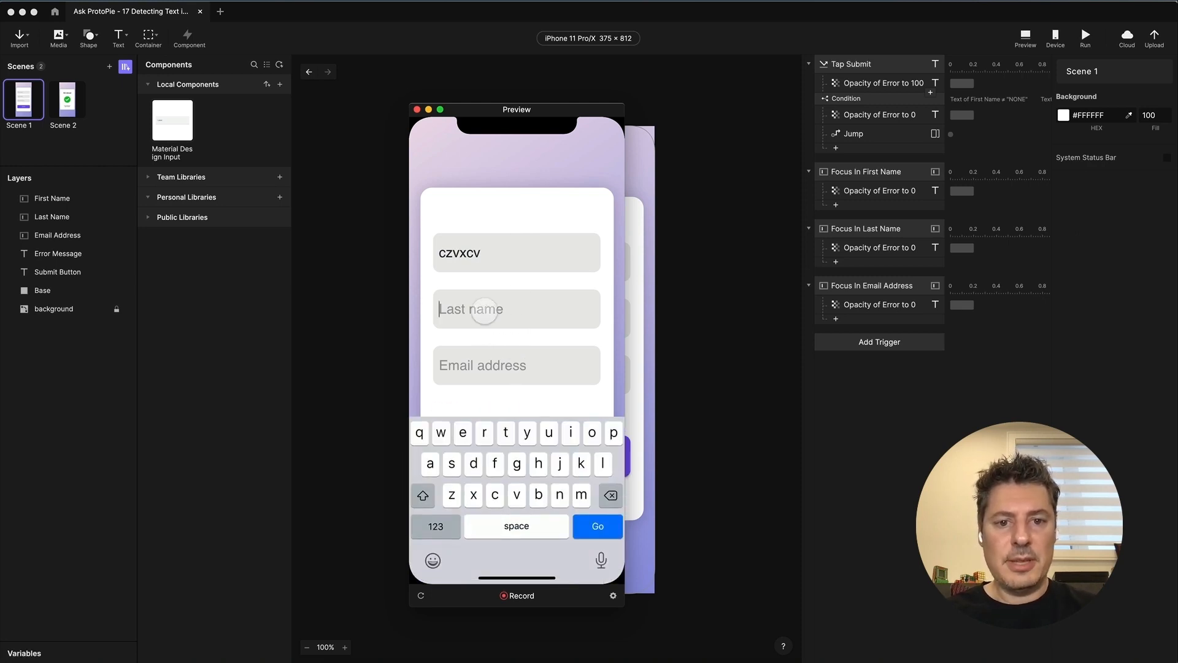
{"action": "type", "text": "xzCVcx"}
{"action": "left_click", "coordinate": [503, 366]}
{"action": "type", "text": "zxcvxcv"}
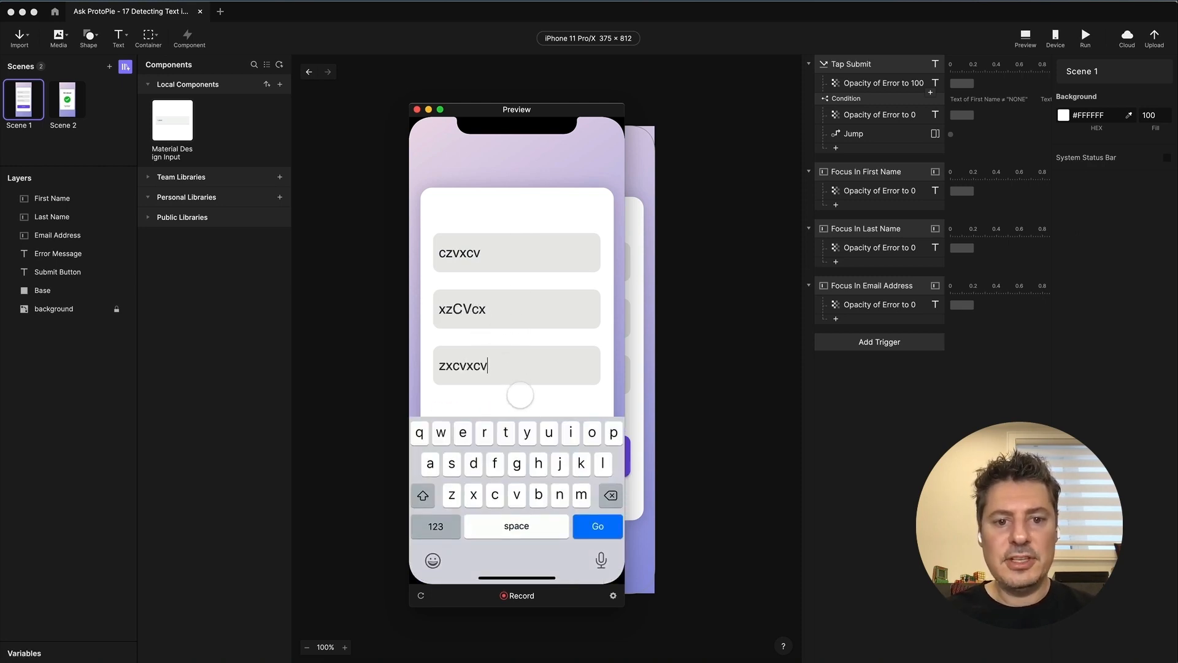
{"action": "left_click", "coordinate": [525, 404]}
{"action": "left_click", "coordinate": [529, 448]}
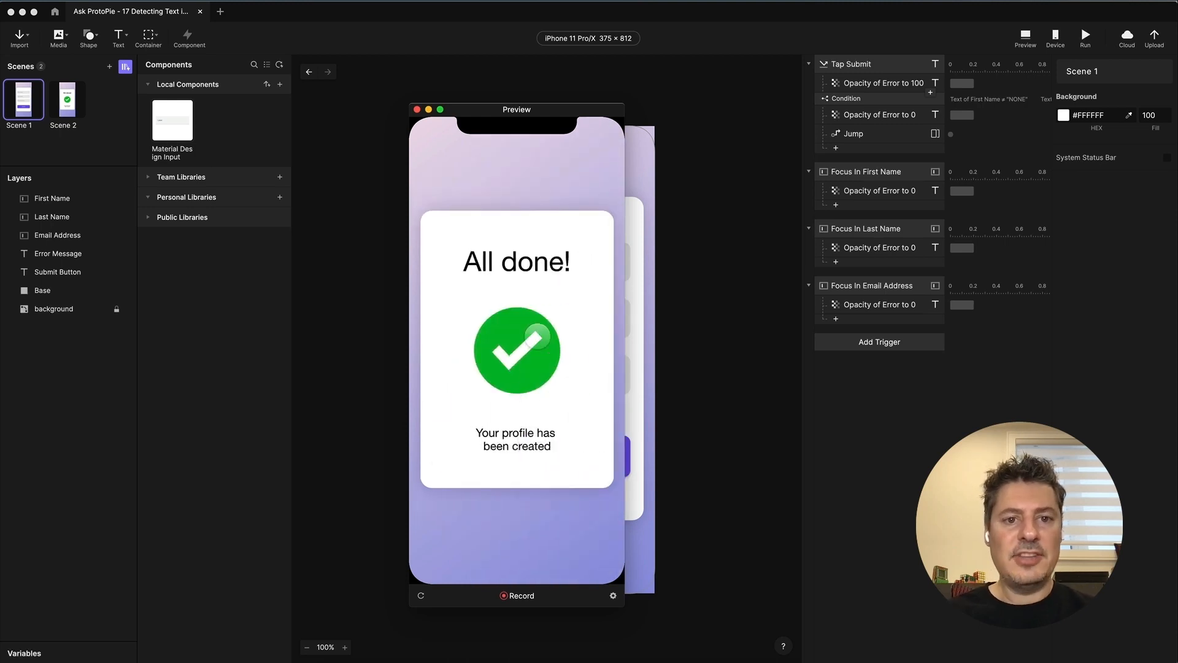
{"action": "left_click", "coordinate": [417, 110]}
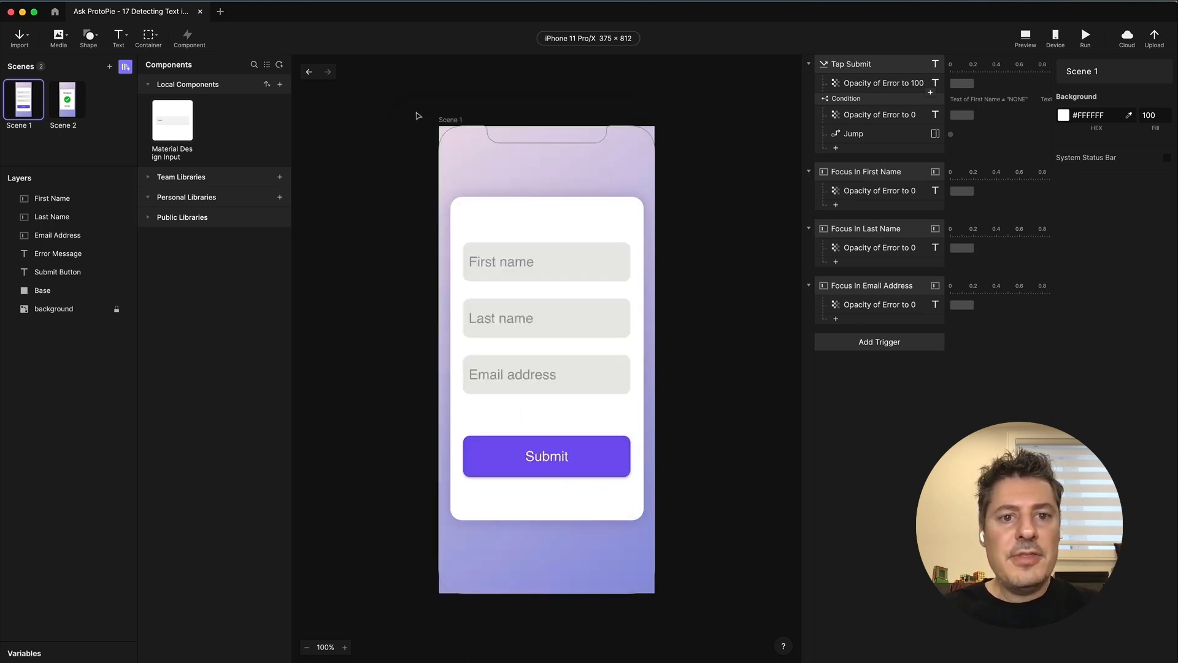
- Examine the three input layers and the condition on the Tap Submit trigger that checks their text
{"action": "left_click", "coordinate": [51, 197]}
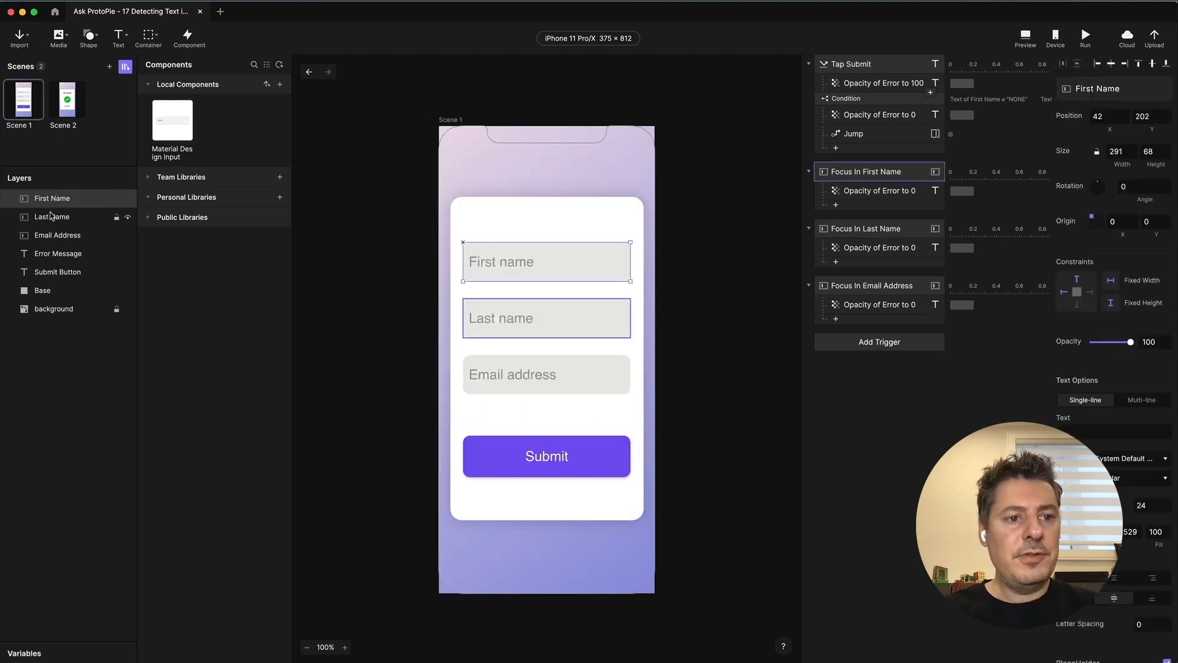
{"action": "left_click", "coordinate": [51, 216]}
{"action": "left_click", "coordinate": [56, 235]}
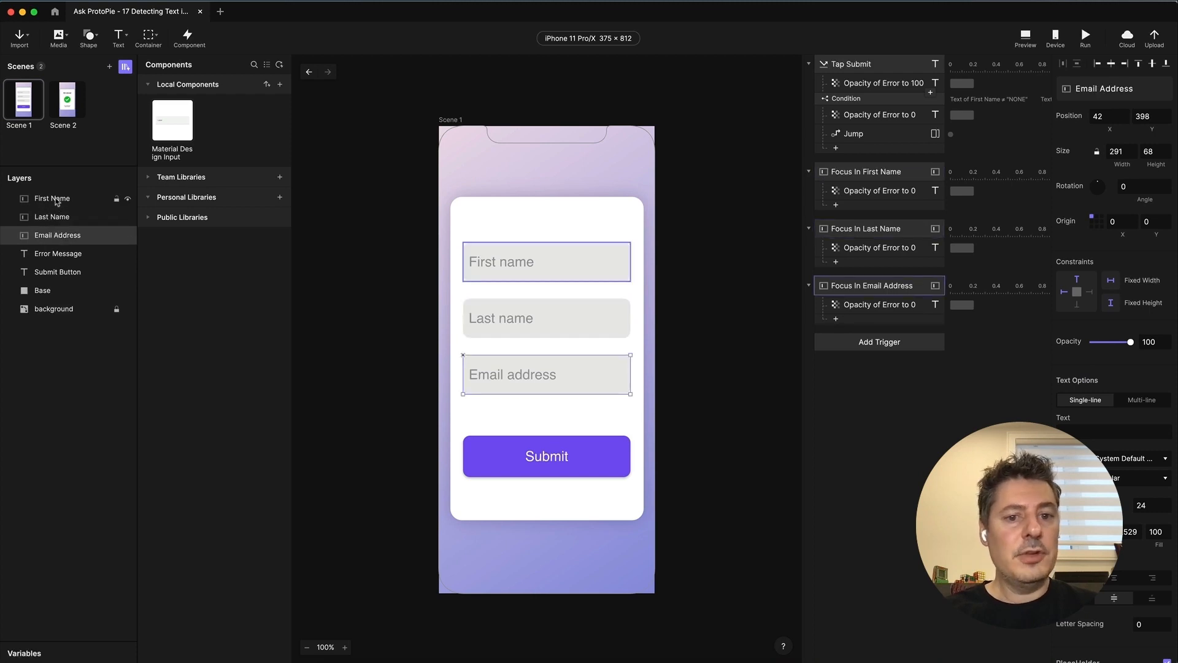
{"action": "left_click", "coordinate": [859, 99]}
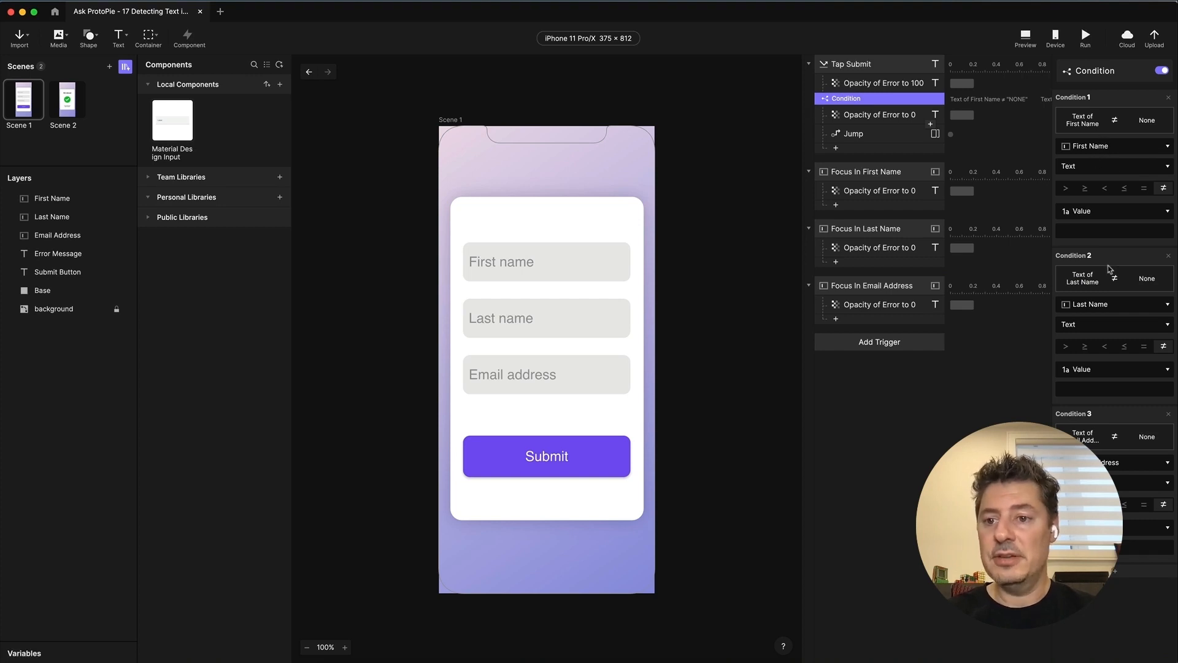
{"action": "left_click", "coordinate": [735, 129]}
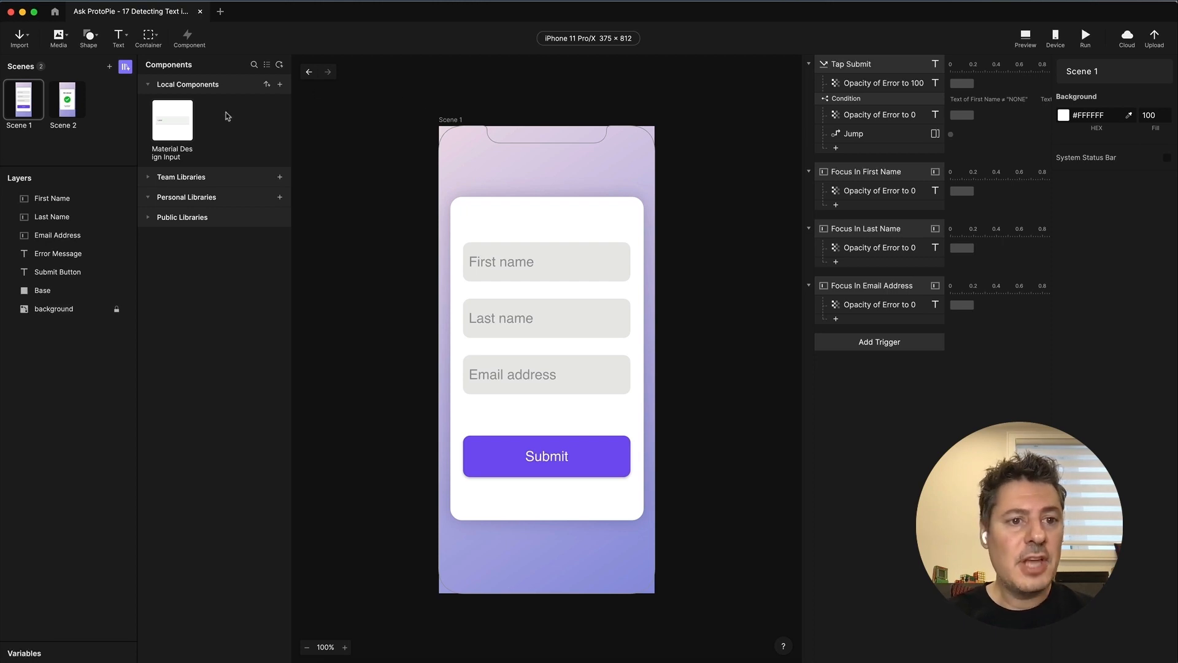
- Add a Material Design Input instance near the First name field in Scene 1 and look inside its main component
{"action": "left_click_drag", "start_coordinate": [158, 123], "coordinate": [548, 247]}
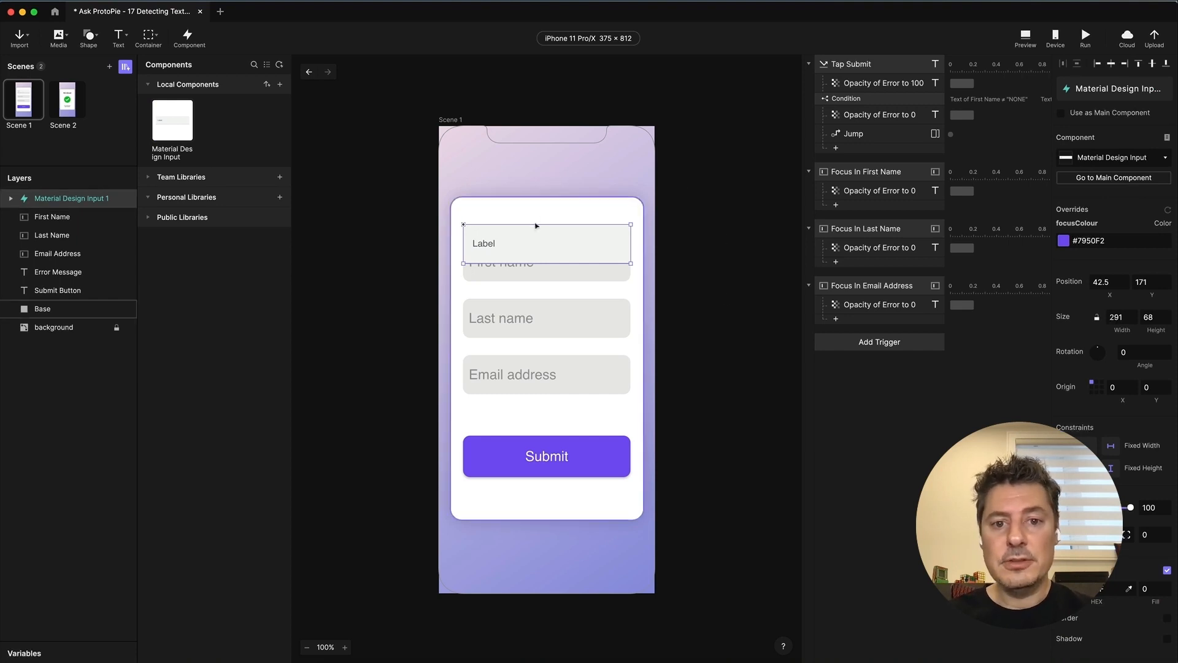
{"action": "double_click", "coordinate": [163, 121]}
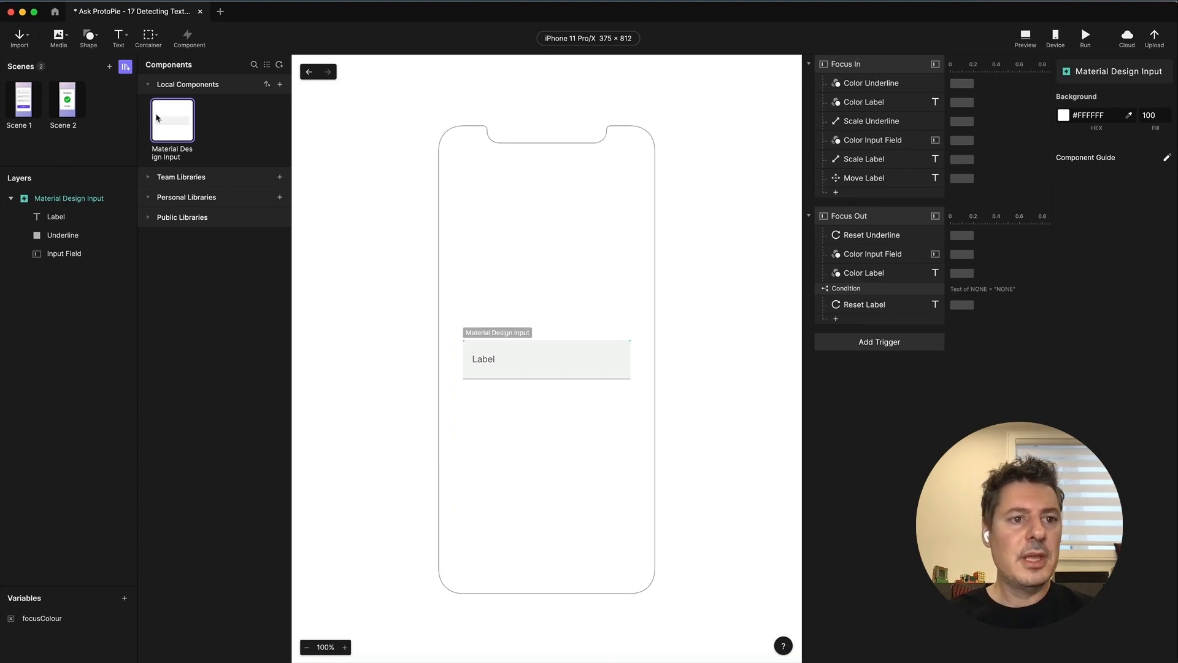
{"action": "left_click", "coordinate": [22, 102]}
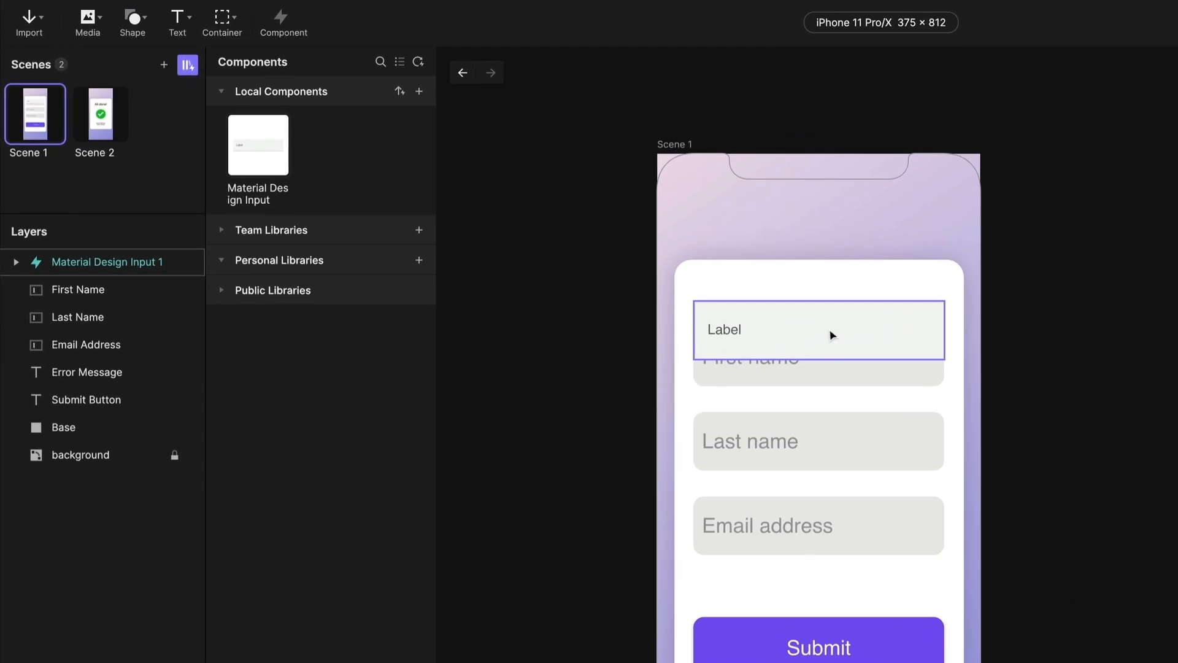
- Align the instance over the First name field and place two more Material Design Input instances over Last name and Email address
{"action": "left_click_drag", "start_coordinate": [832, 334], "coordinate": [831, 354]}
{"action": "left_click_drag", "start_coordinate": [248, 136], "coordinate": [855, 450]}
{"action": "left_click_drag", "start_coordinate": [278, 178], "coordinate": [821, 526]}
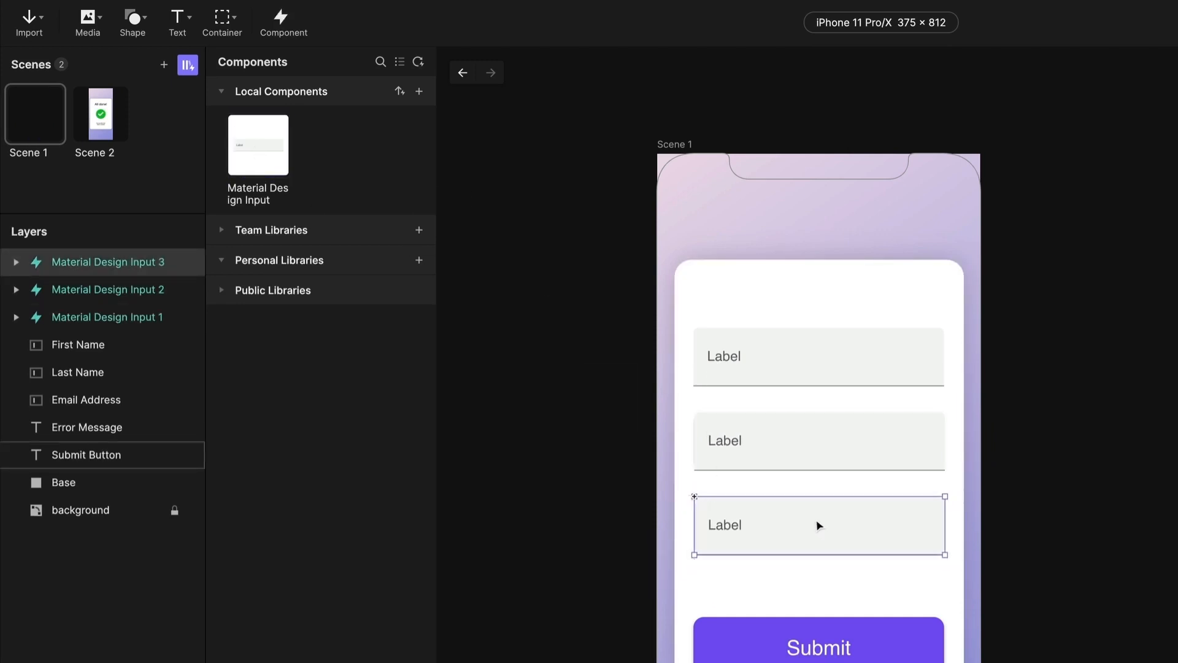
- Delete the original First Name, Last Name and Email Address input layers beneath the component instances
{"action": "left_click", "coordinate": [86, 399]}
{"action": "left_click", "coordinate": [102, 346], "text": "shift"}
{"action": "key", "text": "Delete"}
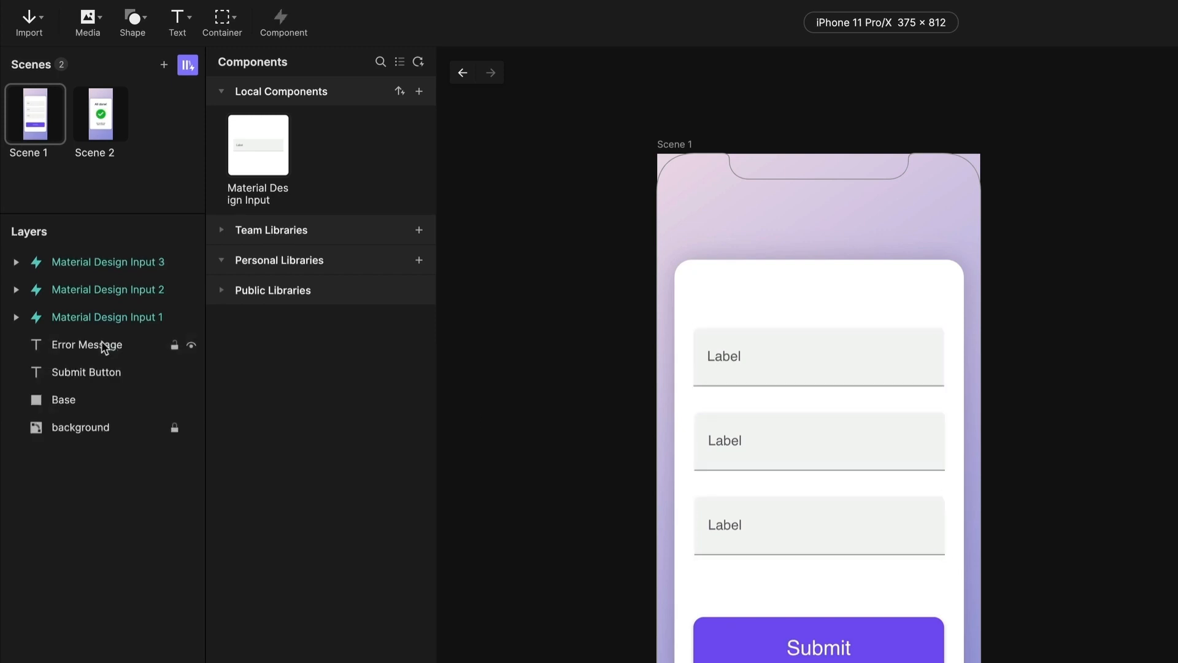
- Rename the Material Design Input 1 layer to First Name and Material Design Input 2 to Last Name
{"action": "left_click", "coordinate": [99, 318]}
{"action": "double_click", "coordinate": [99, 316]}
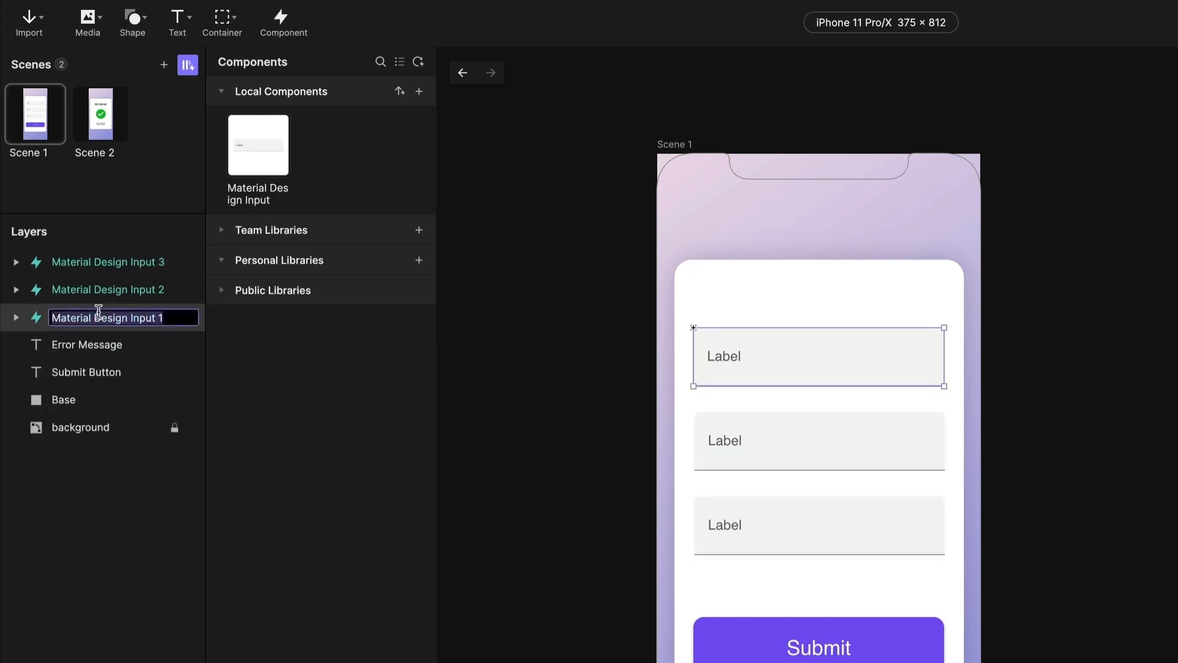
{"action": "type", "text": "First Name"}
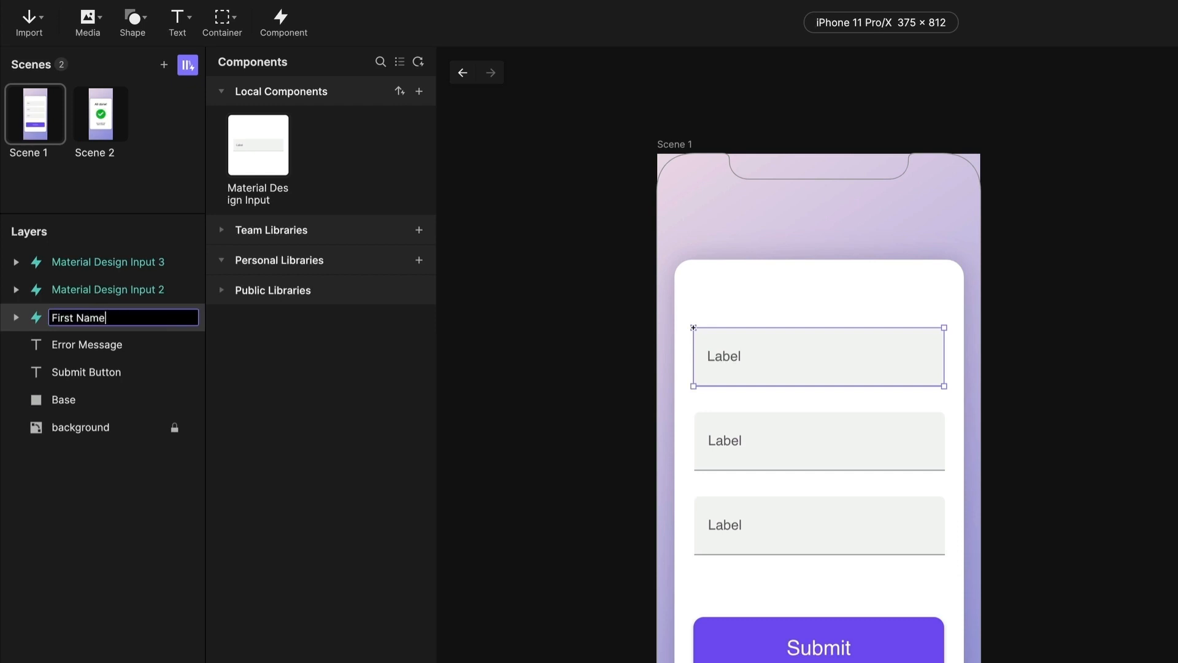
{"action": "left_click", "coordinate": [77, 288]}
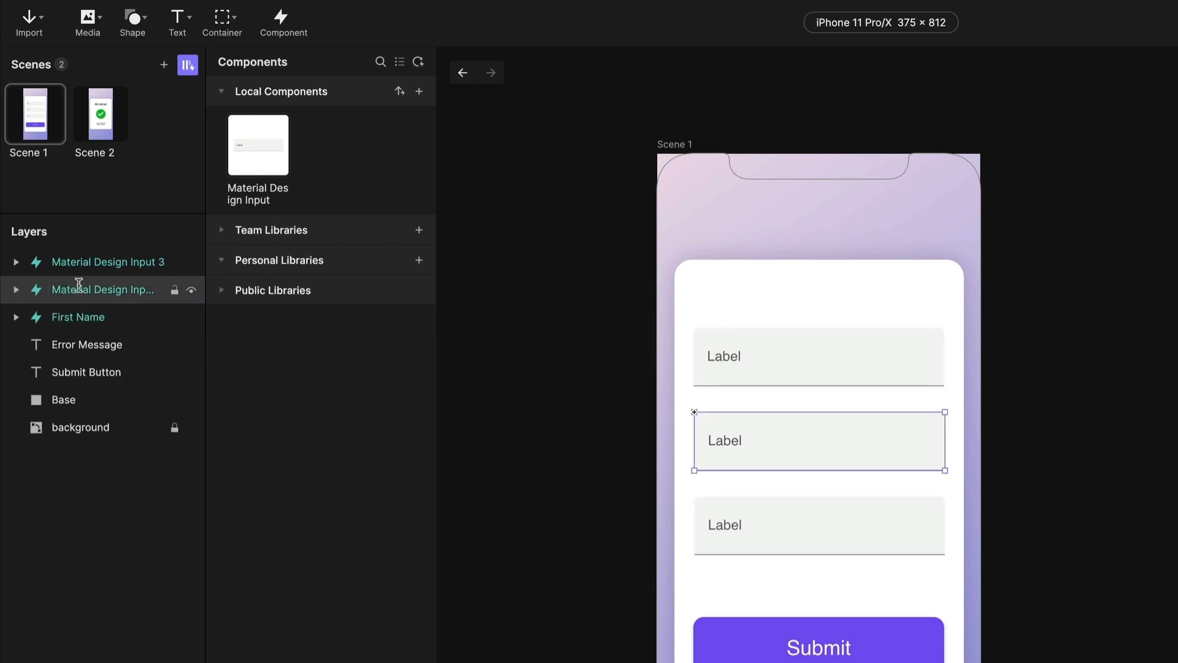
{"action": "double_click", "coordinate": [79, 287]}
{"action": "type", "text": "Last Name"}
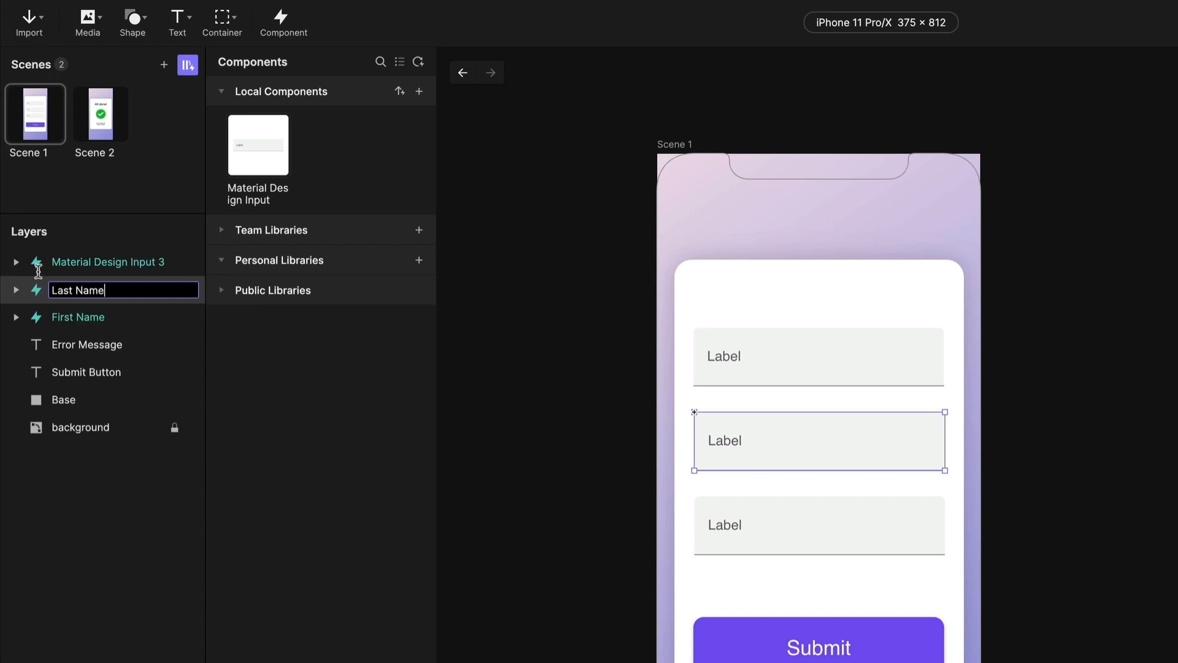
- Rename the Material Design Input 3 layer to Email Address
{"action": "left_click", "coordinate": [81, 268]}
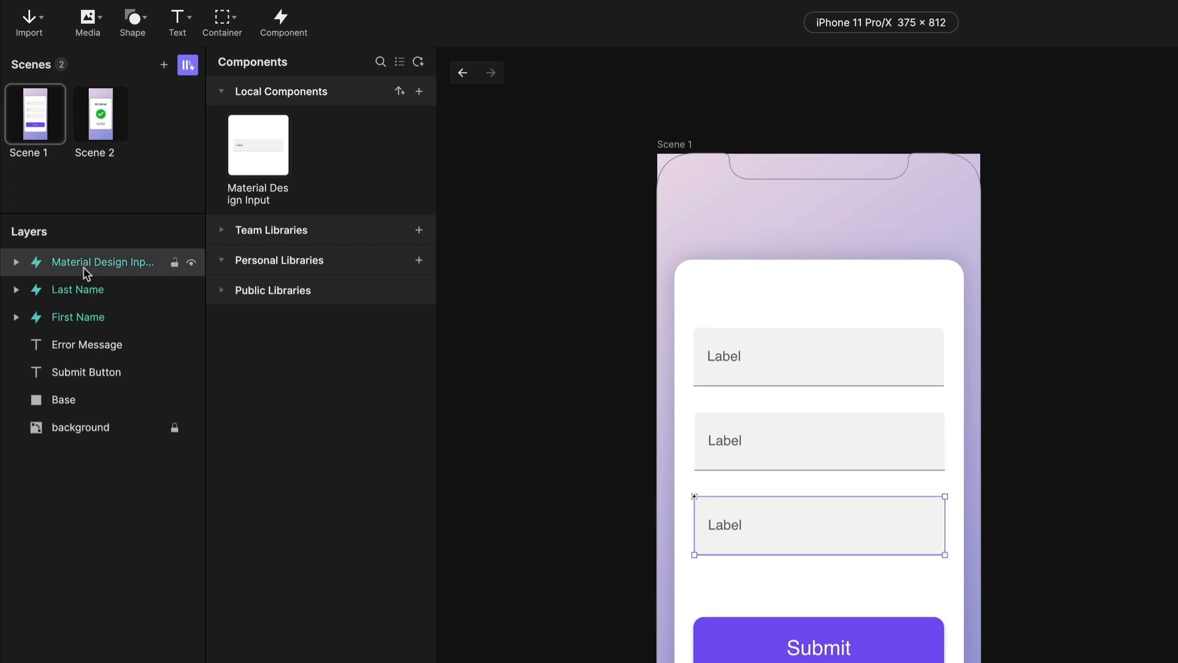
{"action": "double_click", "coordinate": [84, 268]}
{"action": "type", "text": "Email Ad"}
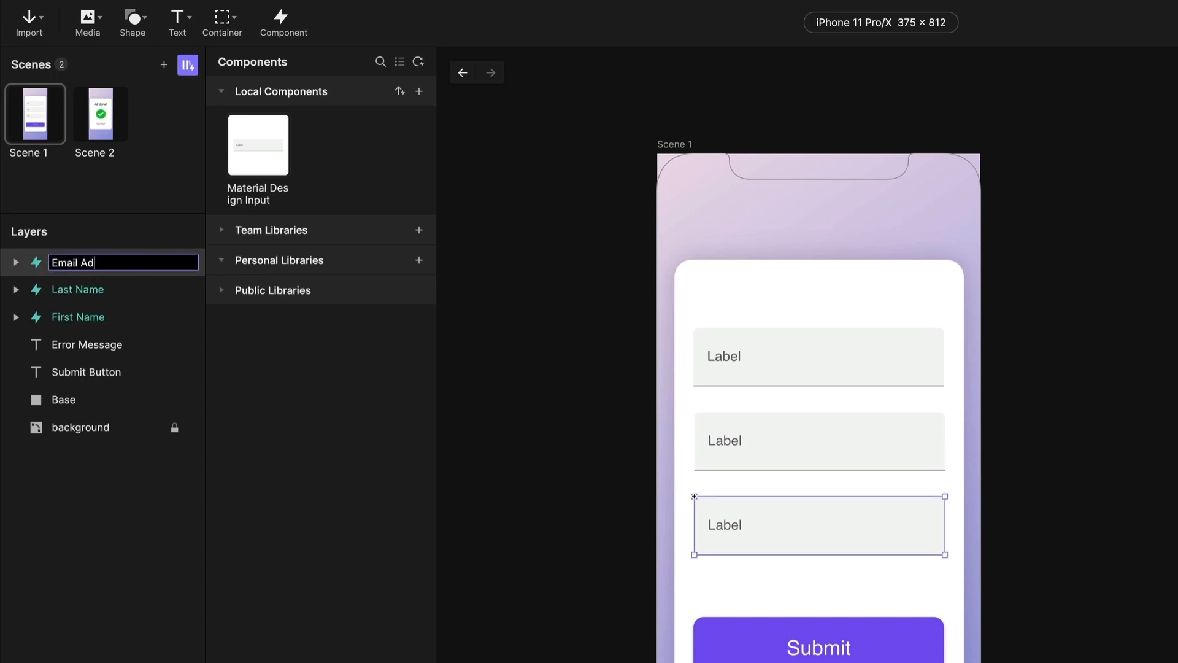
{"action": "type", "text": "dress"}
{"action": "key", "text": "Return"}
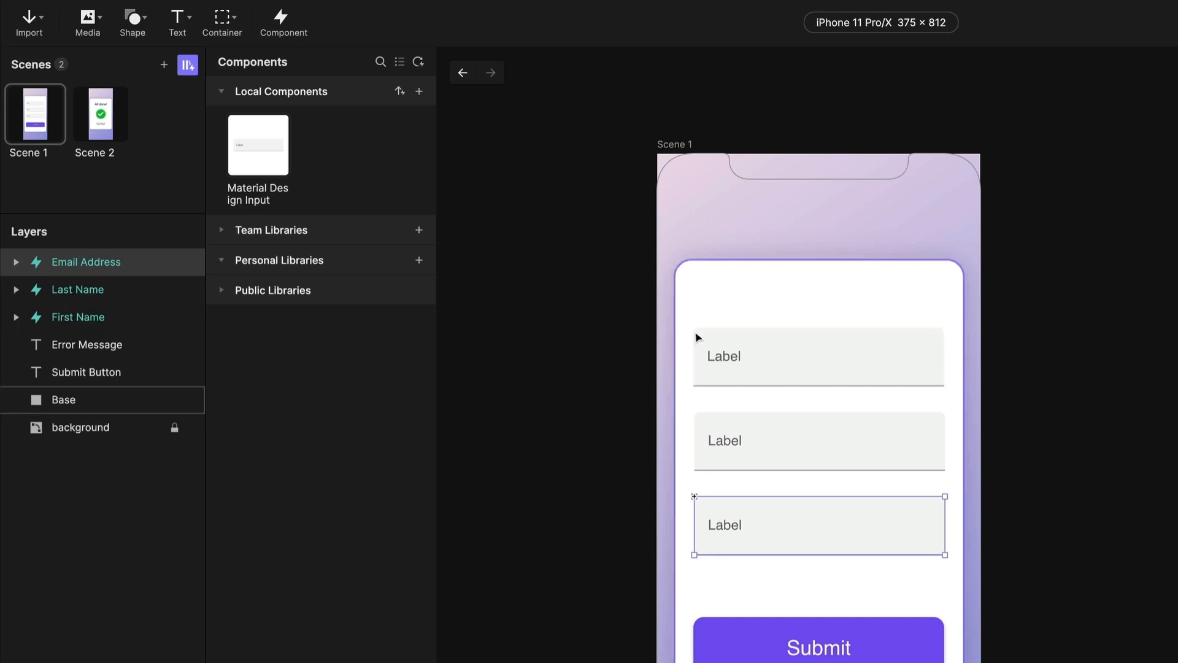
- Change the label texts inside the three component instances to "First name", "Last name" and "Email address"
{"action": "left_click", "coordinate": [727, 358]}
{"action": "left_click", "coordinate": [727, 361]}
{"action": "double_click", "coordinate": [727, 359]}
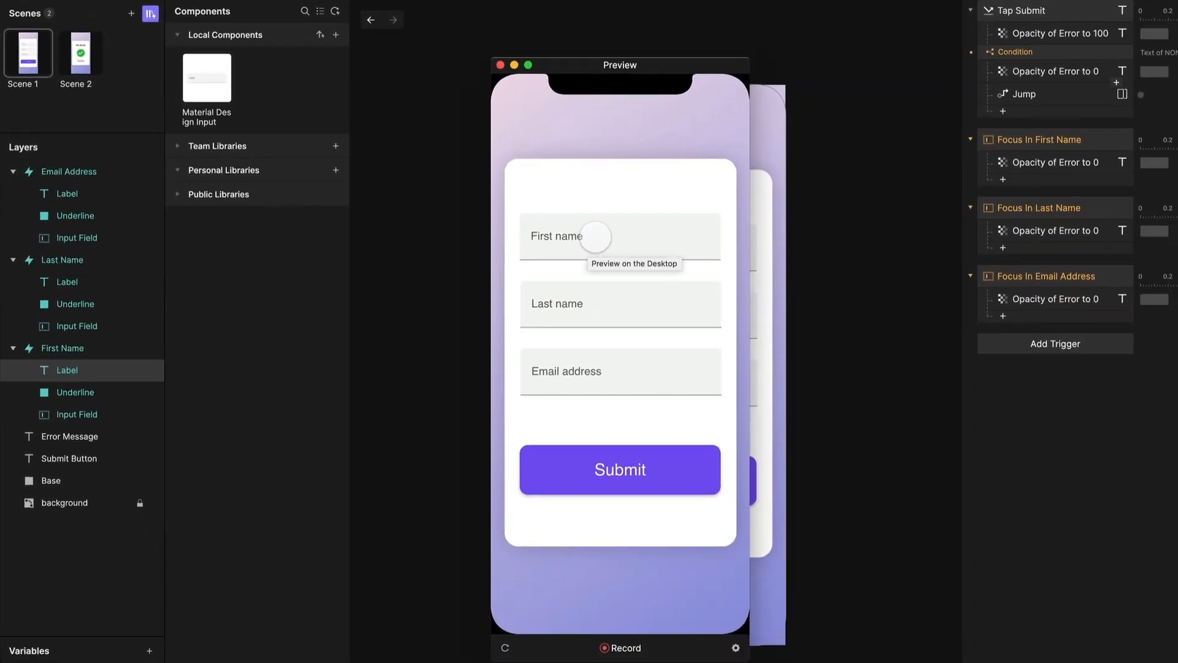
- Test the new inputs in the preview by entering "lkjhsdafjgdsa" as first name and "kjhsadfg" as last name
{"action": "left_click", "coordinate": [599, 238]}
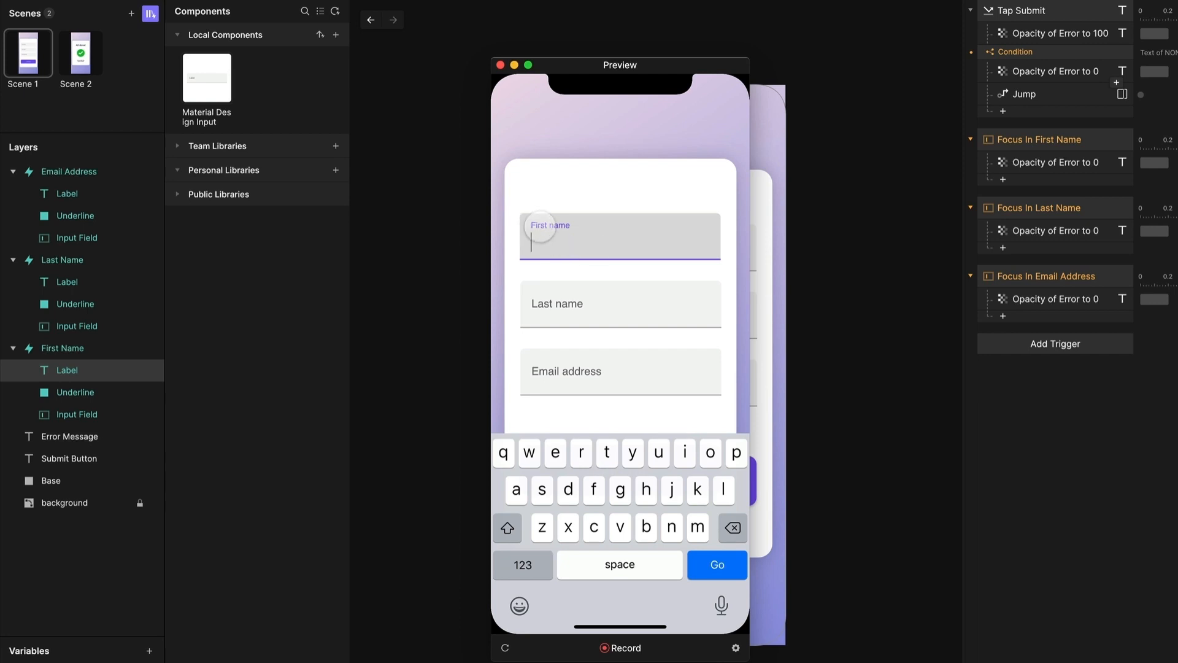
{"action": "type", "text": "lkjhsdafjgdsa"}
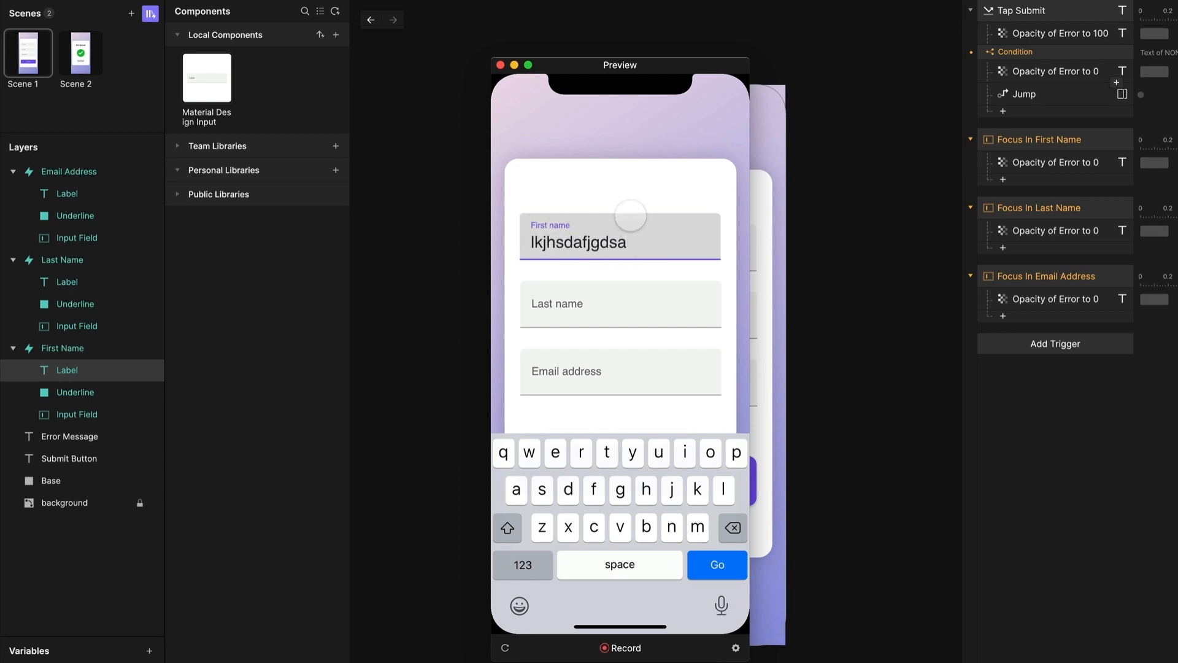
{"action": "left_click", "coordinate": [629, 188]}
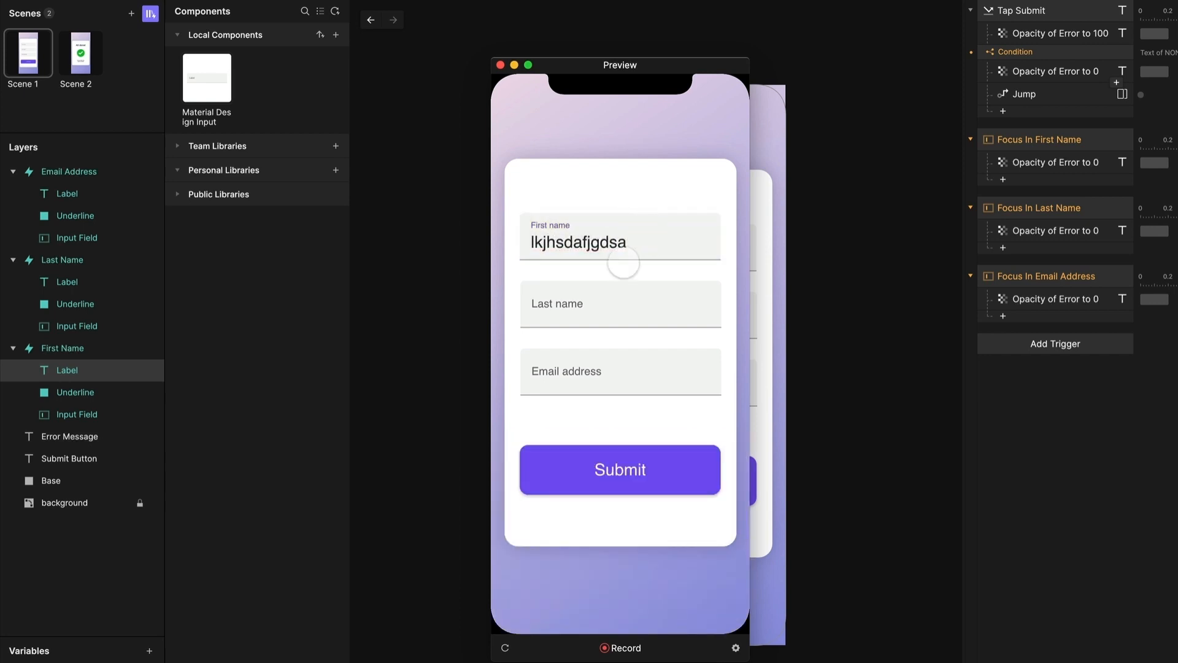
{"action": "left_click", "coordinate": [601, 313]}
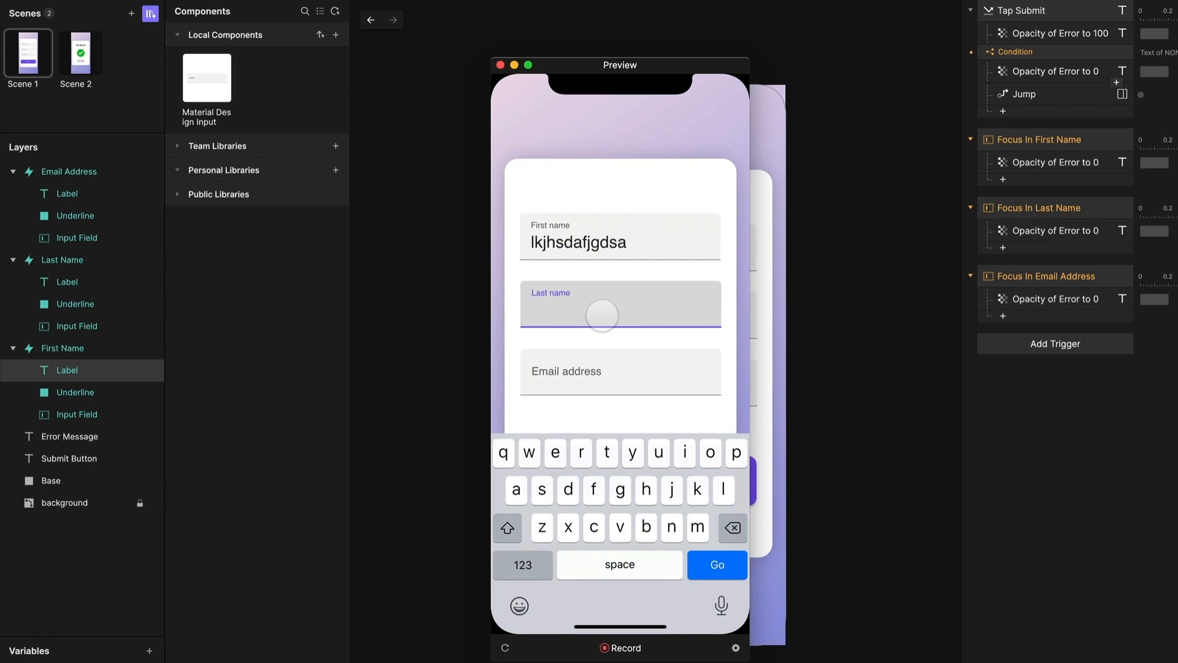
{"action": "type", "text": "kjhsadfg"}
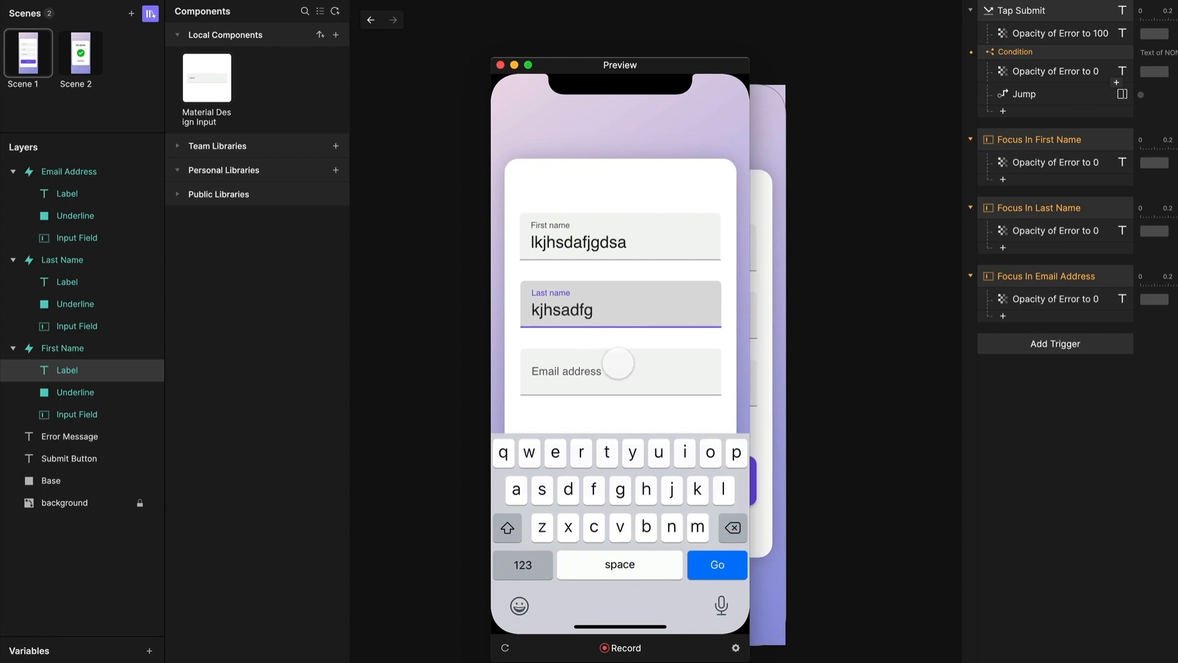
- Enter ";lkjsdfg" as email address in the preview, submit the completed form and close the preview
{"action": "left_click", "coordinate": [618, 367]}
{"action": "type", "text": ";lkjsdfg"}
{"action": "left_click", "coordinate": [600, 186]}
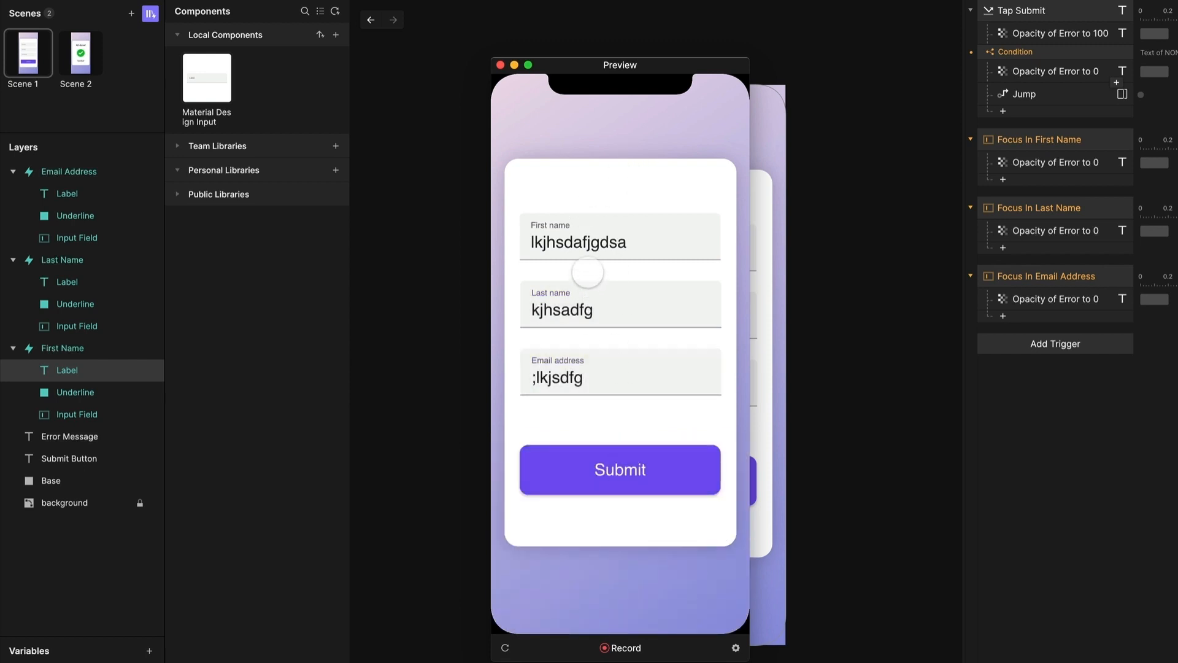
{"action": "left_click", "coordinate": [620, 474]}
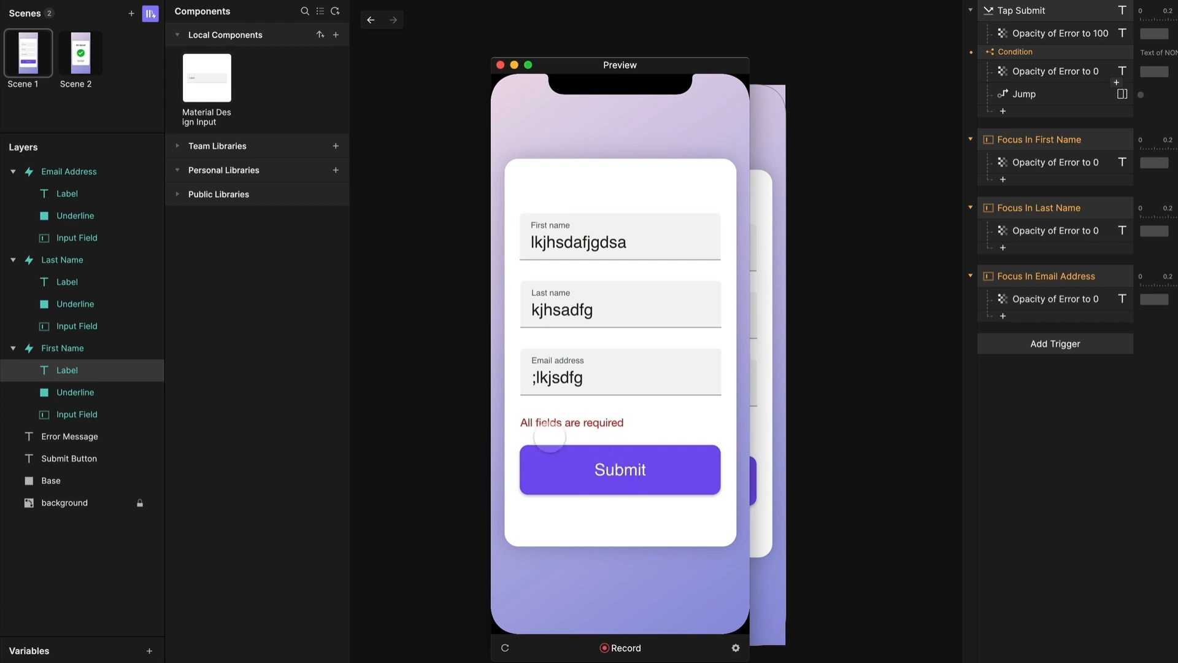
{"action": "left_click", "coordinate": [500, 65]}
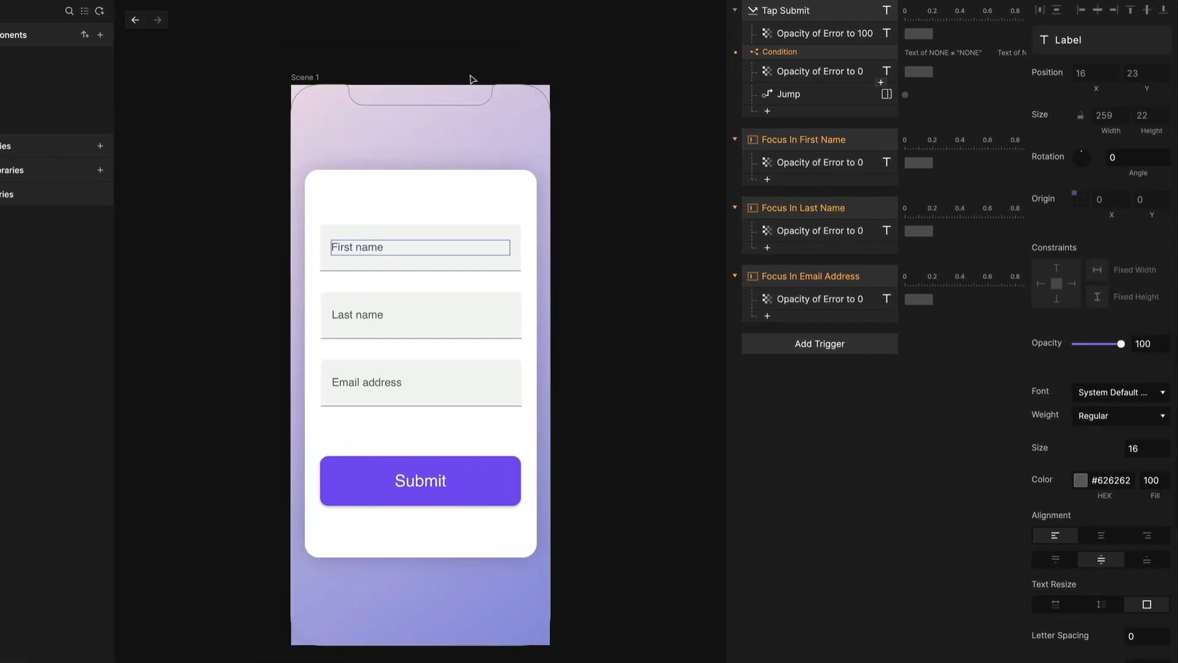
- Set the target layer of the first submit condition under Tap Submit to the Email Address component
{"action": "left_click", "coordinate": [803, 54]}
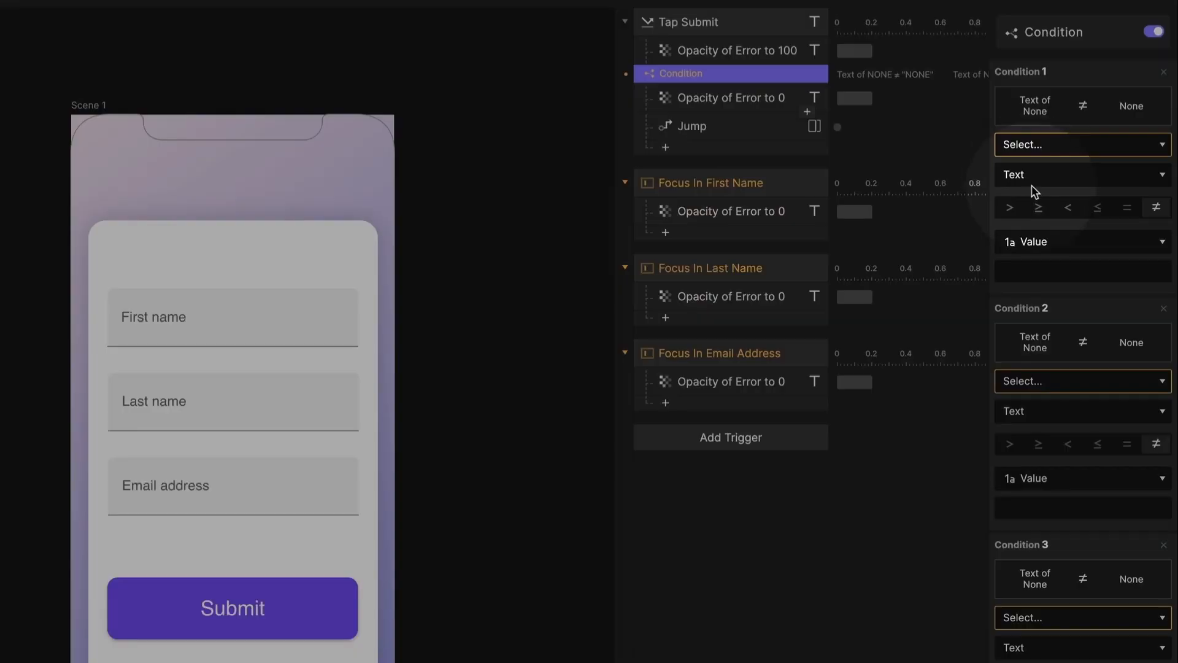
{"action": "left_click", "coordinate": [1057, 146]}
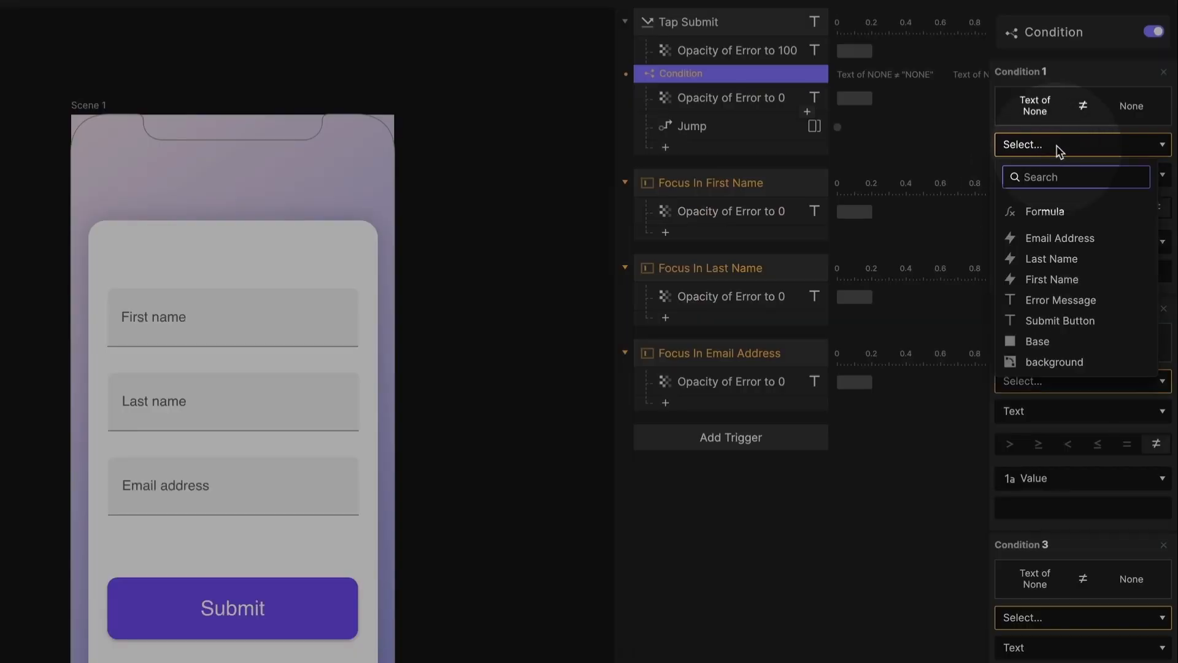
{"action": "left_click", "coordinate": [1036, 240]}
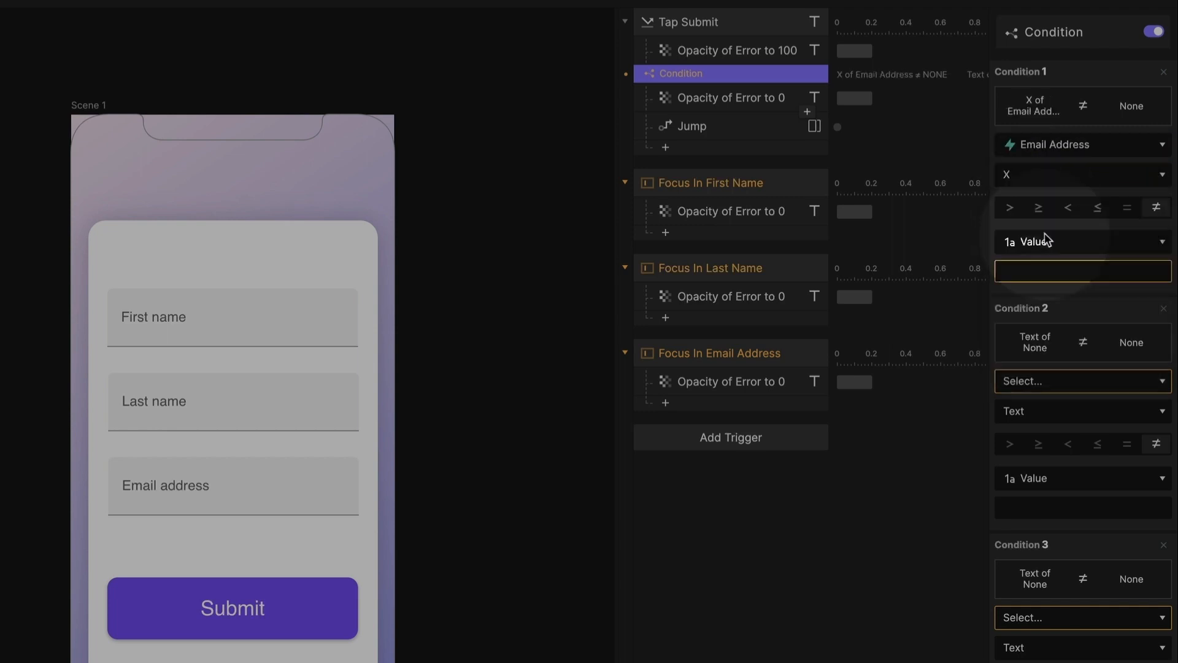
- Check the first condition's selectable properties and layers for access to the text inside the Email Address component
{"action": "left_click", "coordinate": [1053, 178]}
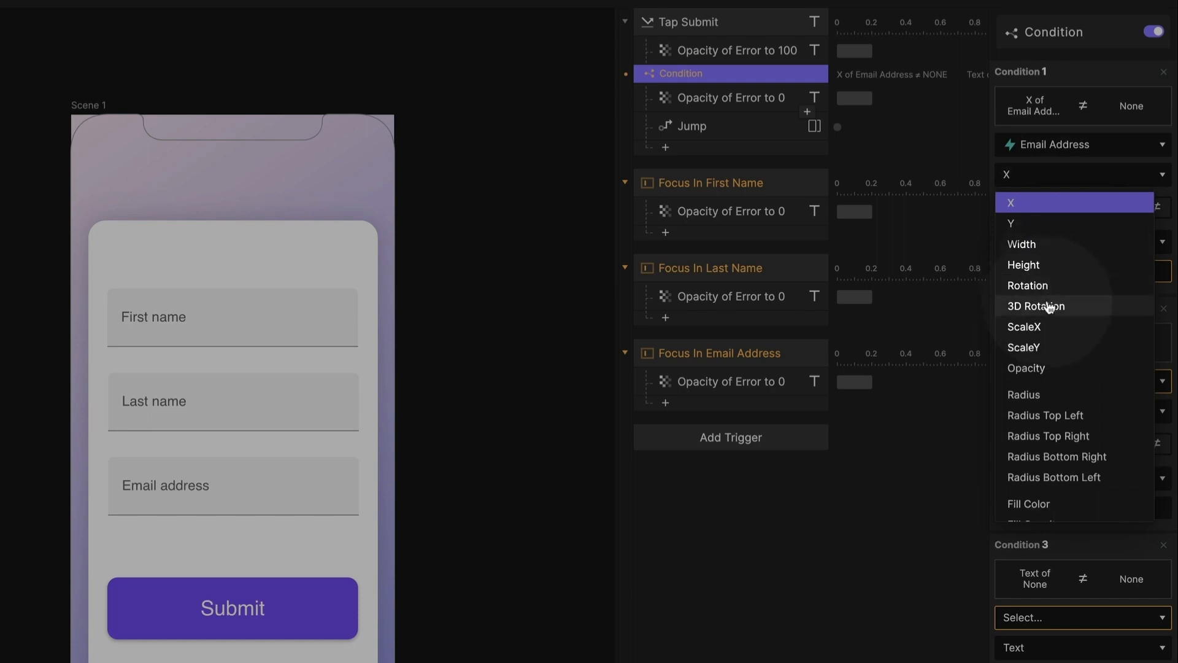
{"action": "scroll", "coordinate": [1047, 368], "scroll_direction": "down", "scroll_amount": 3}
{"action": "scroll", "coordinate": [1047, 408], "scroll_direction": "up", "scroll_amount": 3}
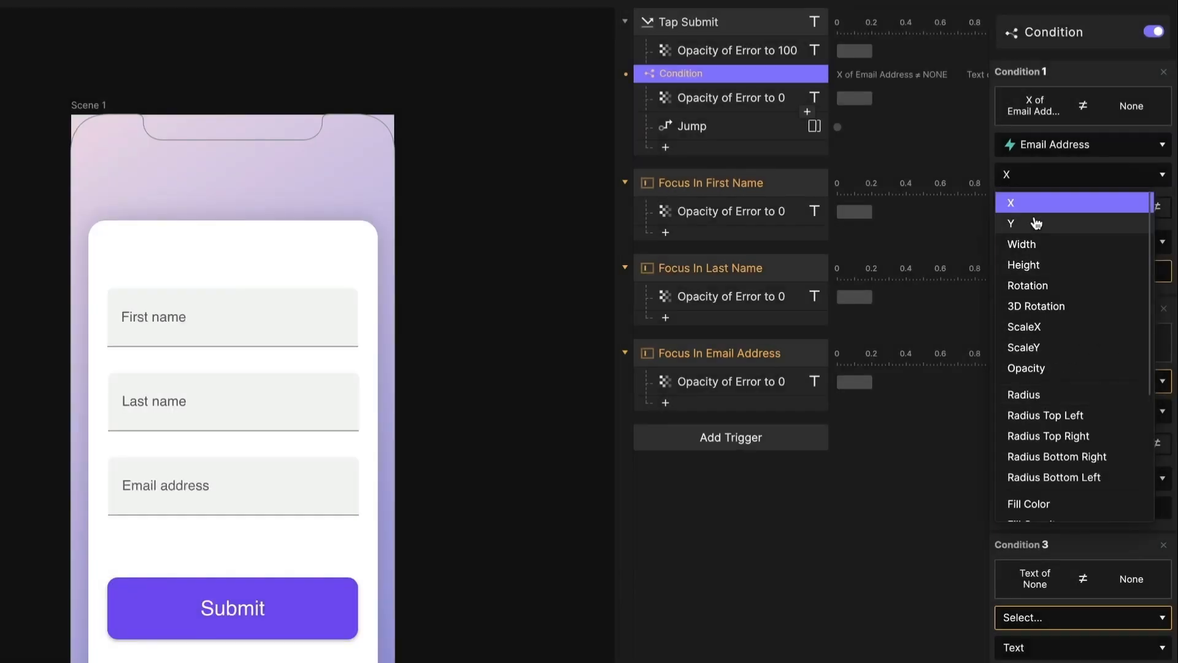
{"action": "key", "text": "Escape"}
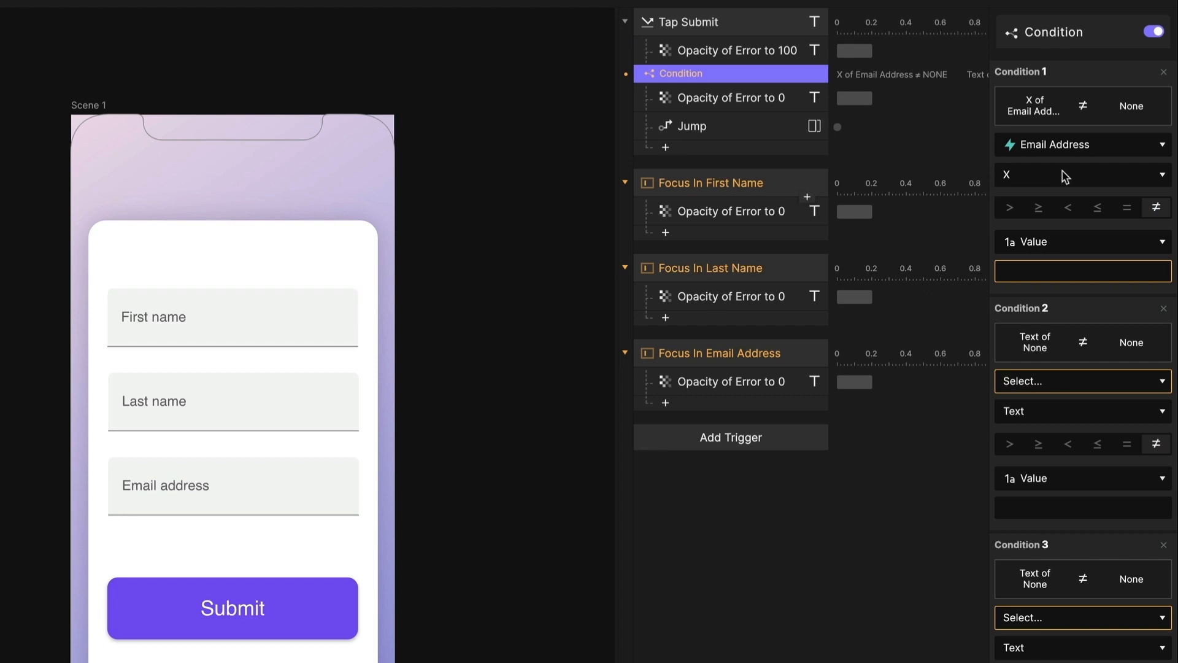
{"action": "left_click", "coordinate": [1063, 143]}
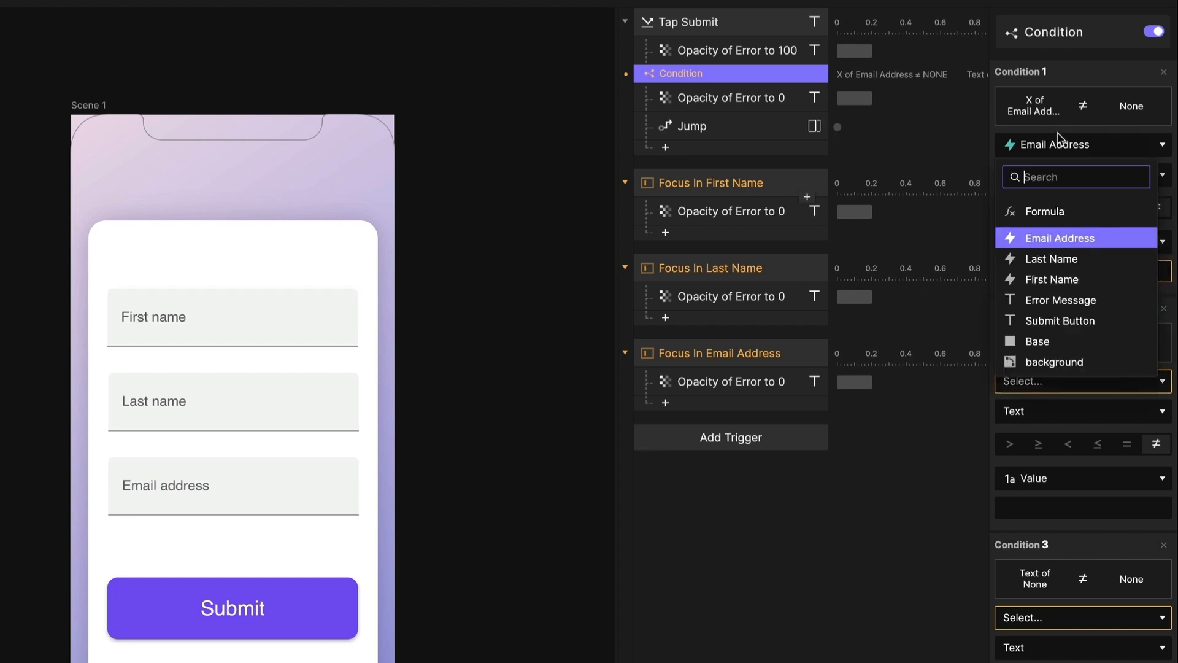
{"action": "left_click", "coordinate": [923, 601]}
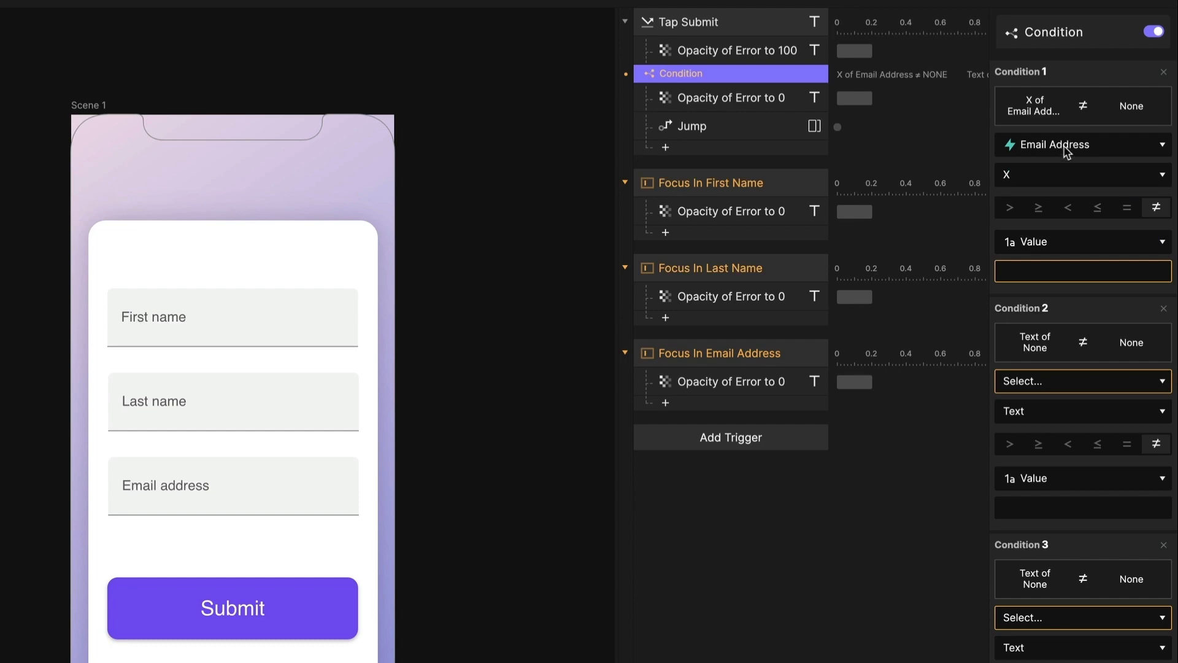
{"action": "left_click", "coordinate": [703, 533]}
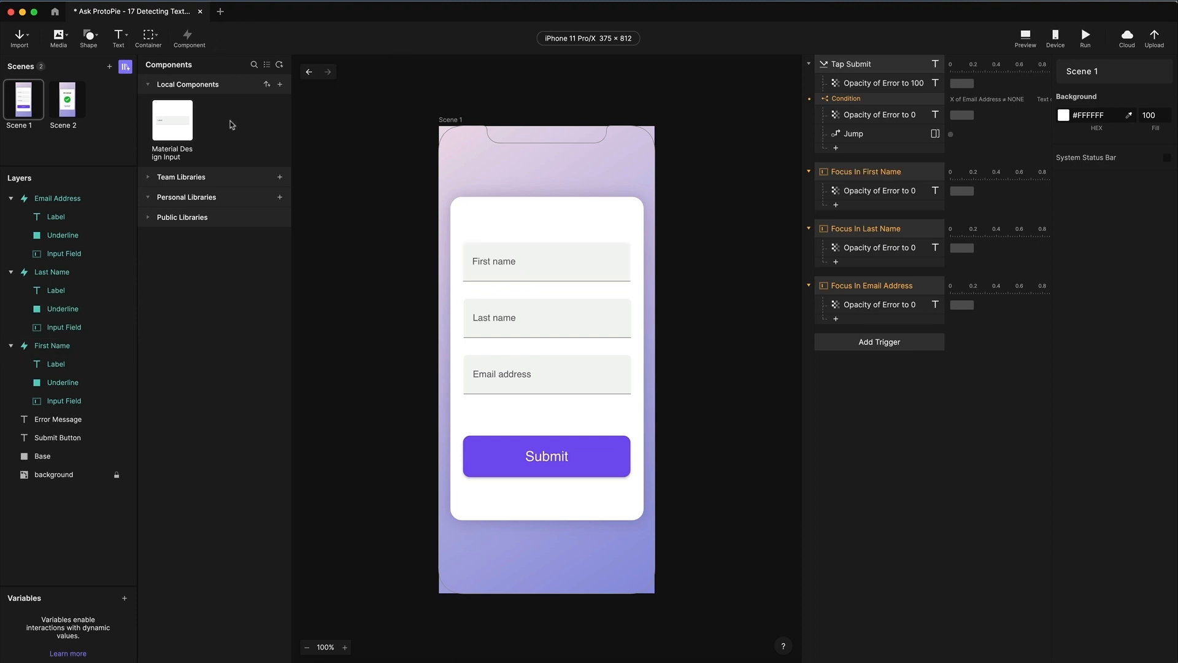
- Open the Material Design Input component for editing and inspect its Focus In and Focus Out triggers and its input field
{"action": "left_click", "coordinate": [170, 126]}
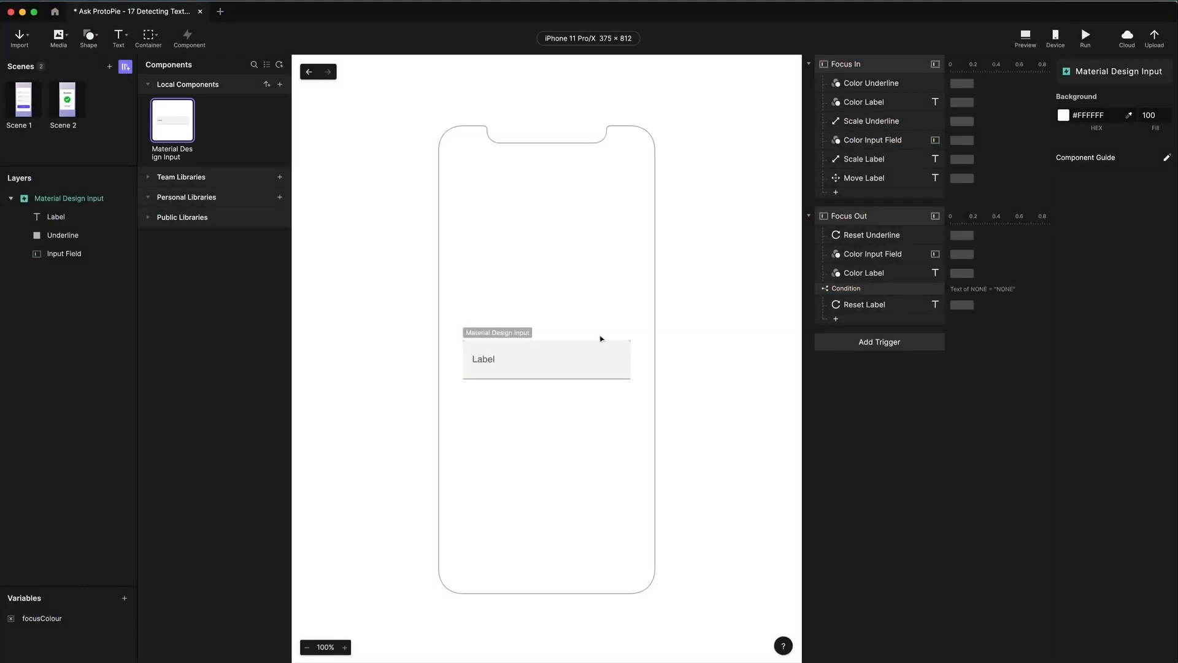
{"action": "left_click", "coordinate": [535, 363]}
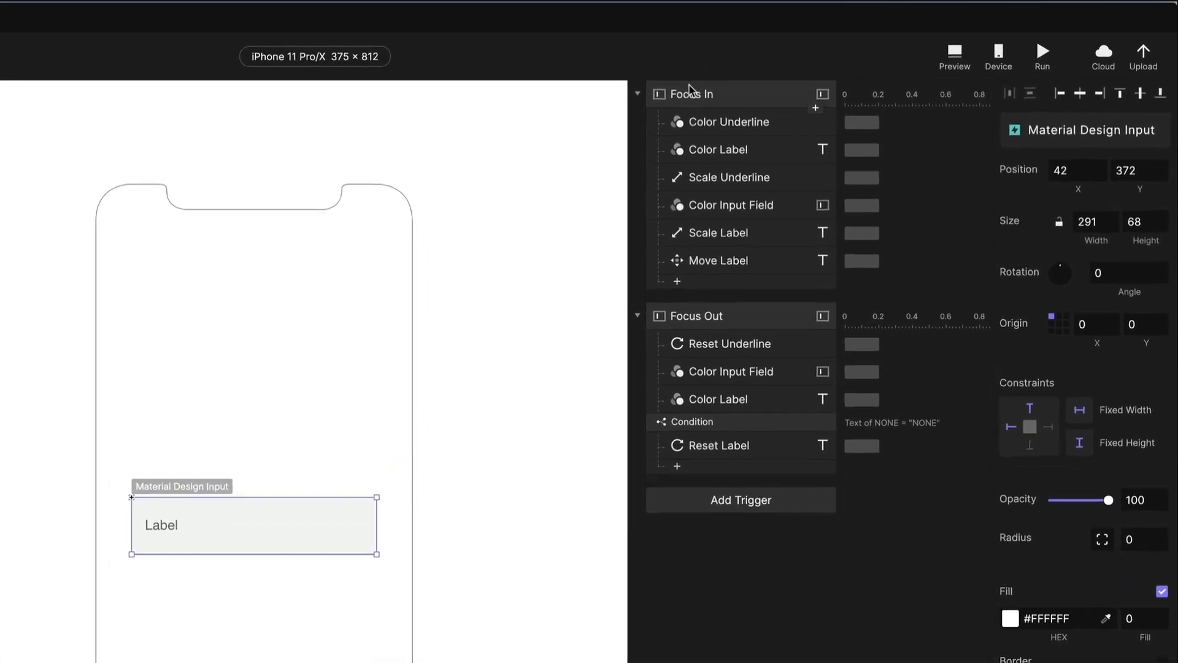
{"action": "left_click", "coordinate": [690, 92]}
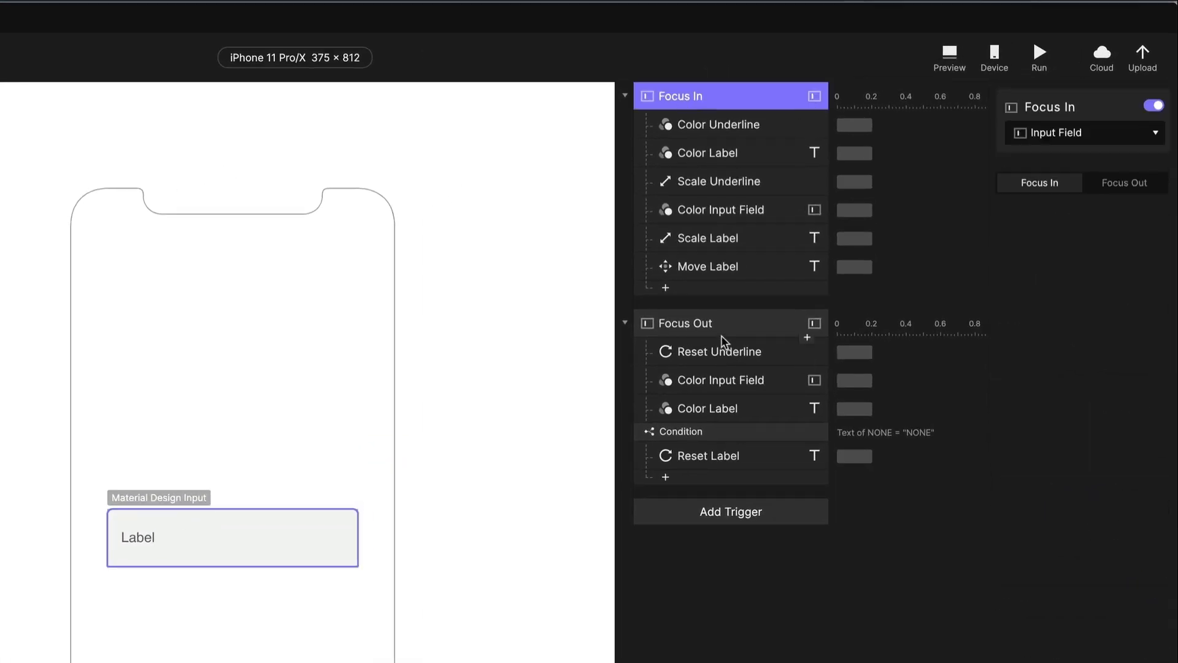
{"action": "left_click", "coordinate": [683, 320]}
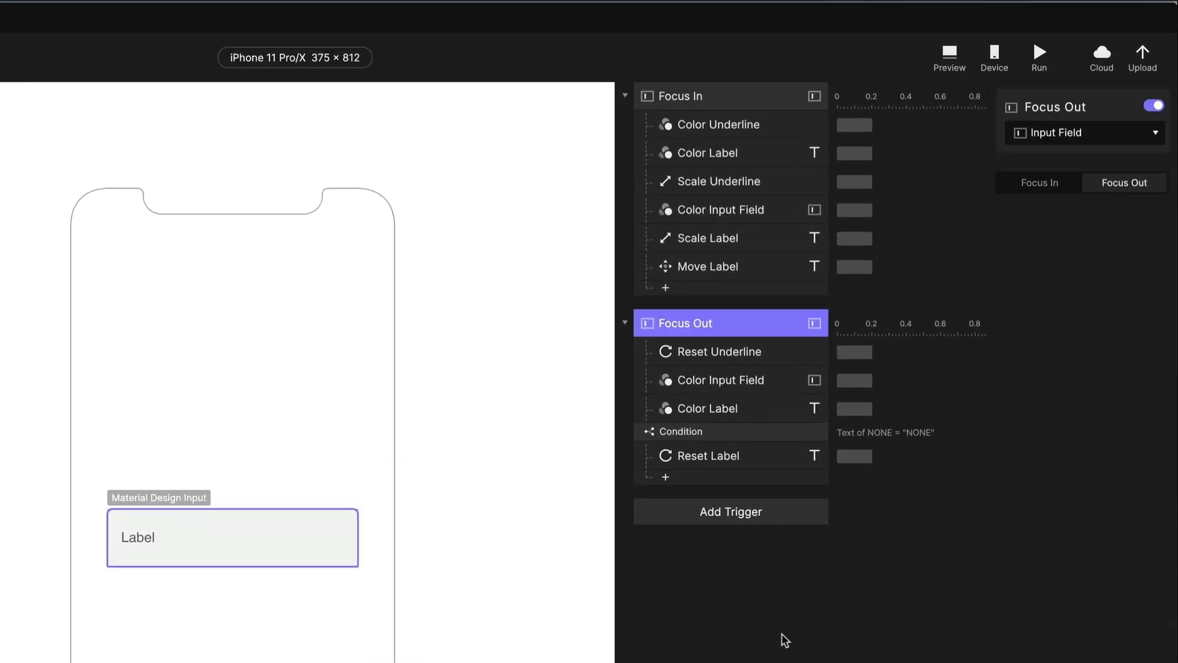
{"action": "left_click", "coordinate": [783, 637]}
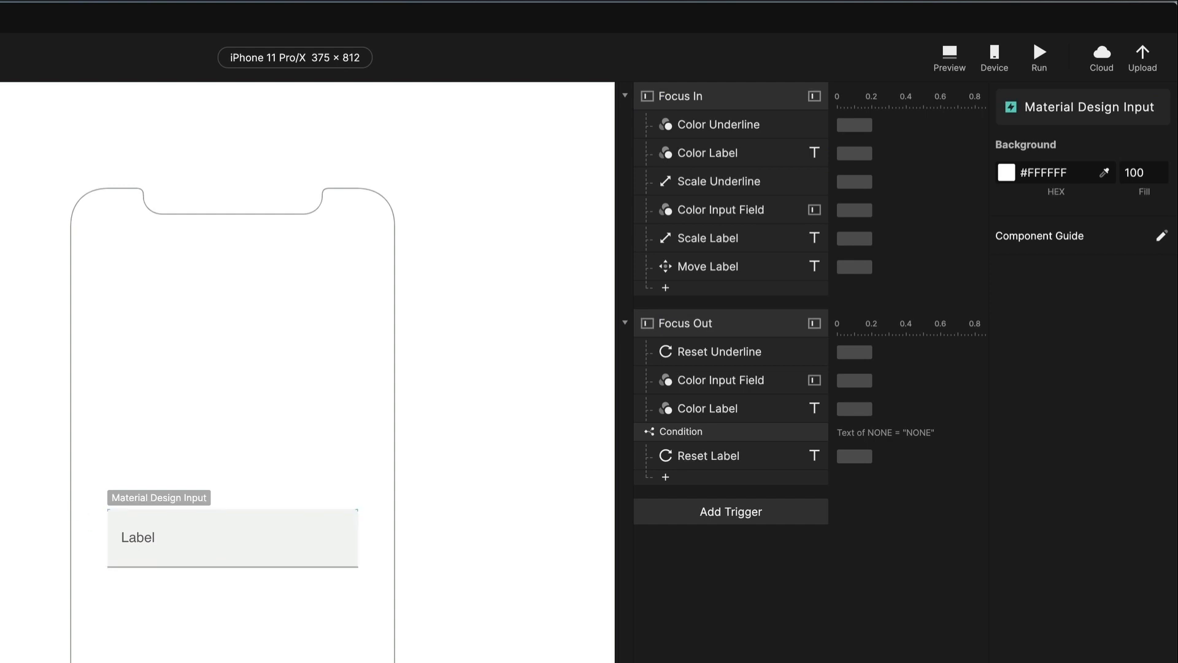
{"action": "left_click", "coordinate": [108, 510]}
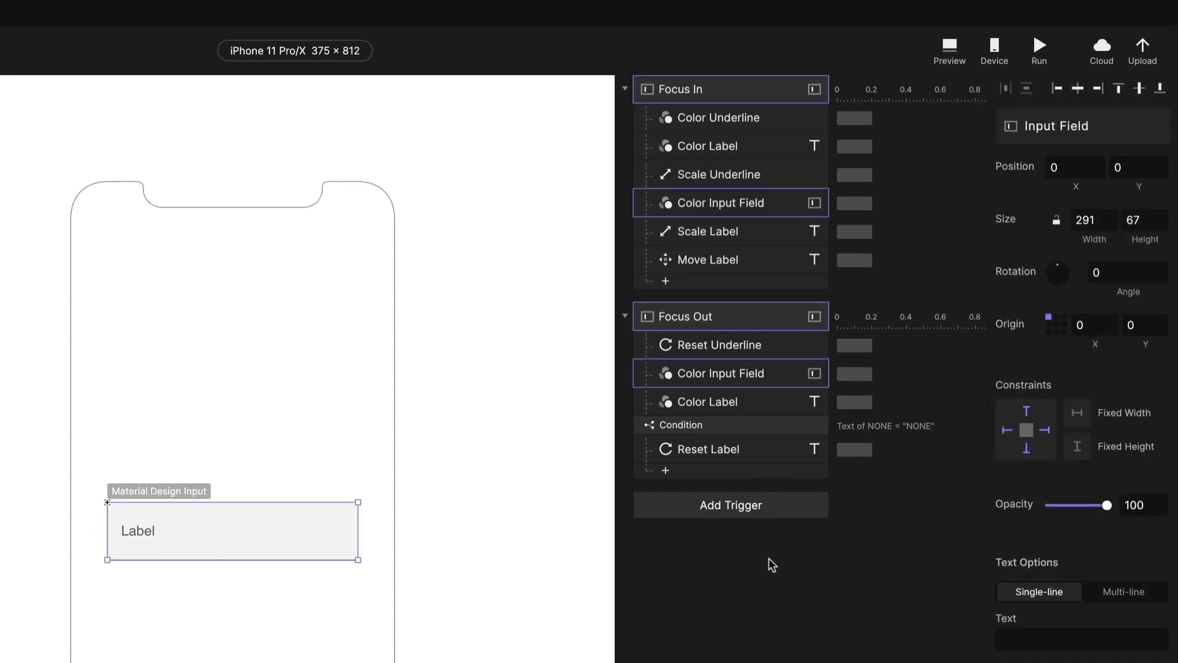
- Add a Detect trigger to the component that monitors the Text property of Input Field
{"action": "left_click", "coordinate": [752, 519]}
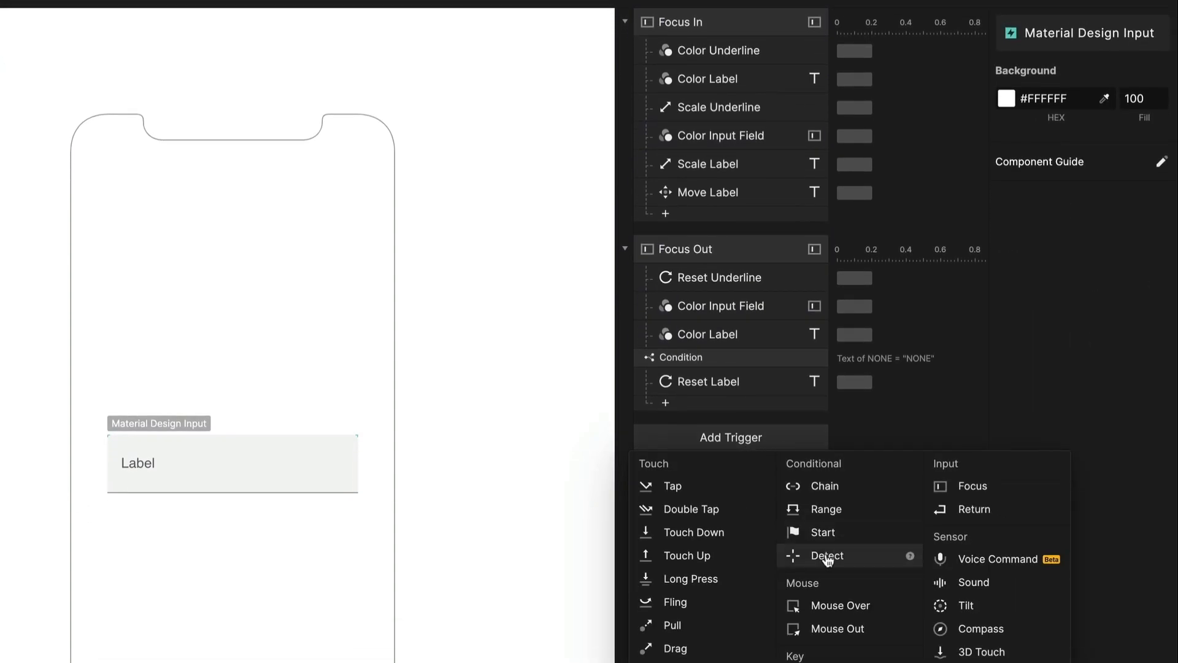
{"action": "left_click", "coordinate": [827, 556]}
{"action": "left_click", "coordinate": [1058, 61]}
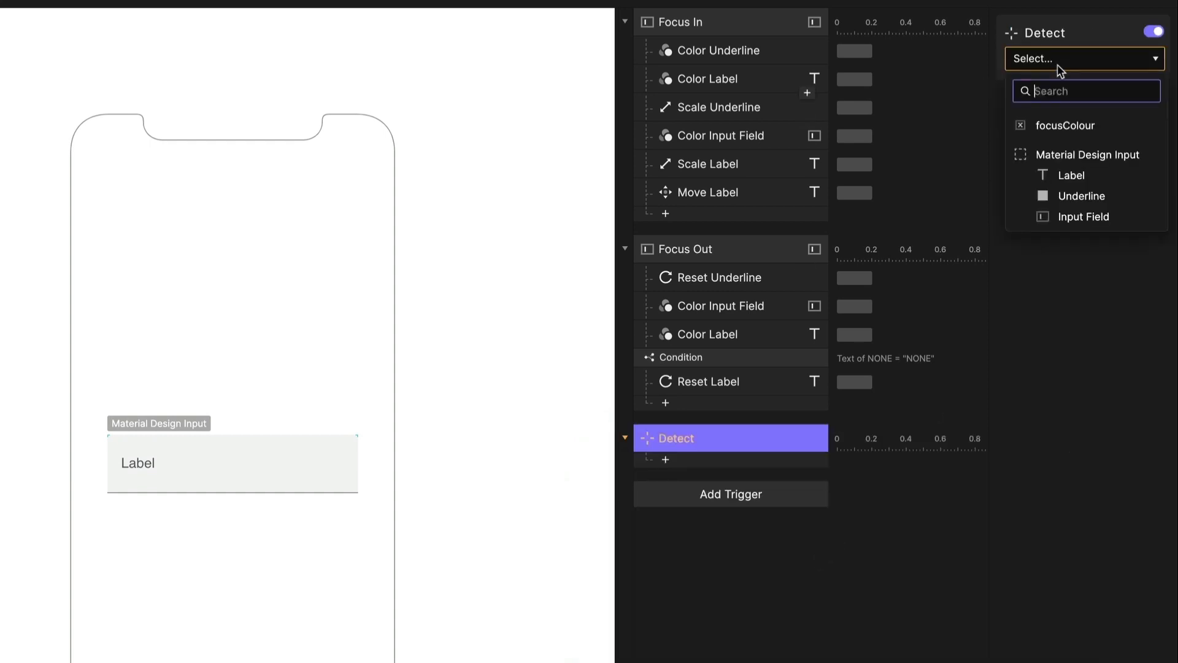
{"action": "left_click", "coordinate": [1071, 217]}
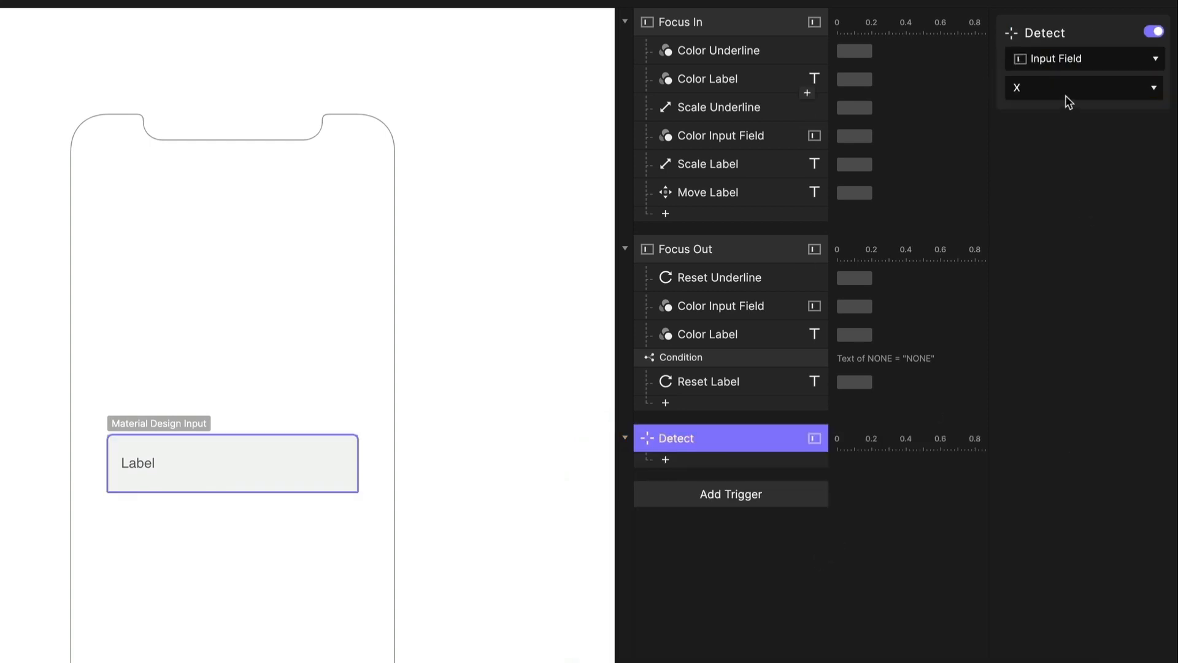
{"action": "left_click", "coordinate": [1069, 89]}
{"action": "scroll", "coordinate": [1071, 245], "scroll_direction": "down", "scroll_amount": 5}
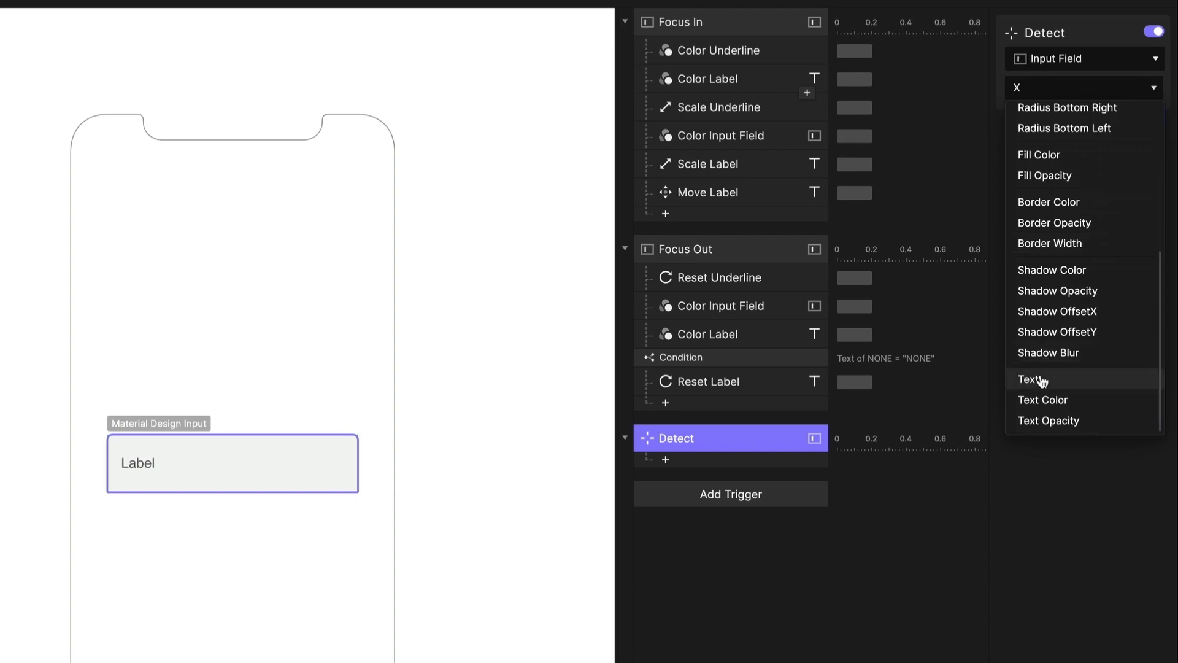
{"action": "left_click", "coordinate": [1041, 379]}
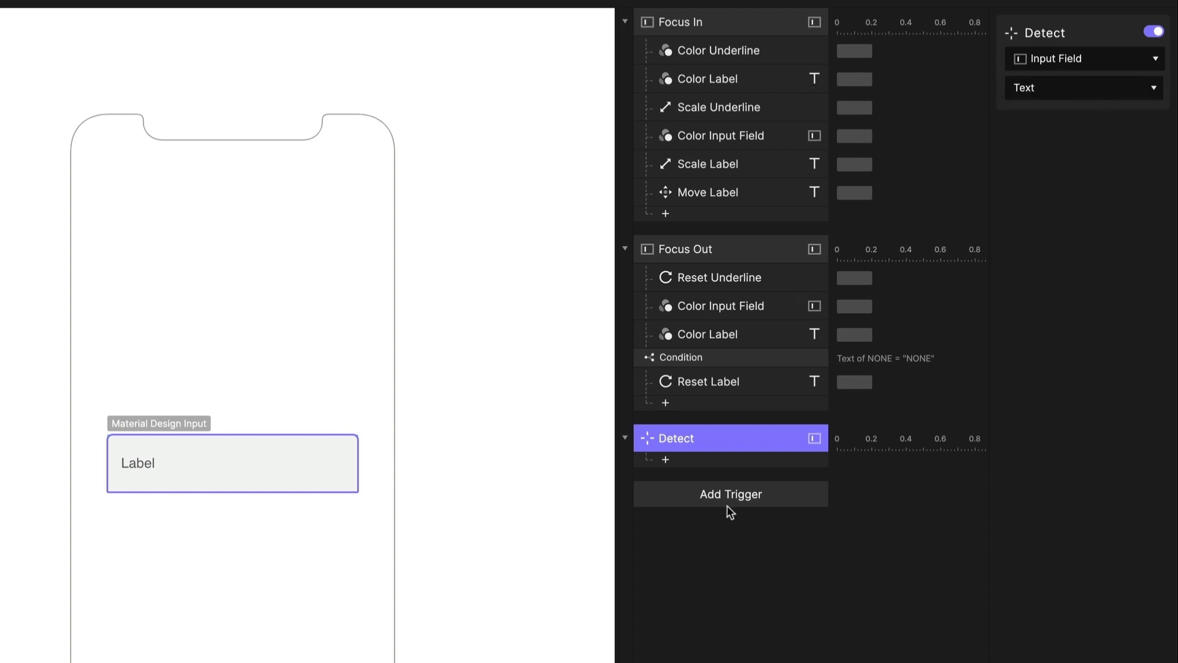
- Rename the new Detect trigger as "Detect Input Text"
{"action": "double_click", "coordinate": [708, 437]}
{"action": "left_click", "coordinate": [707, 437]}
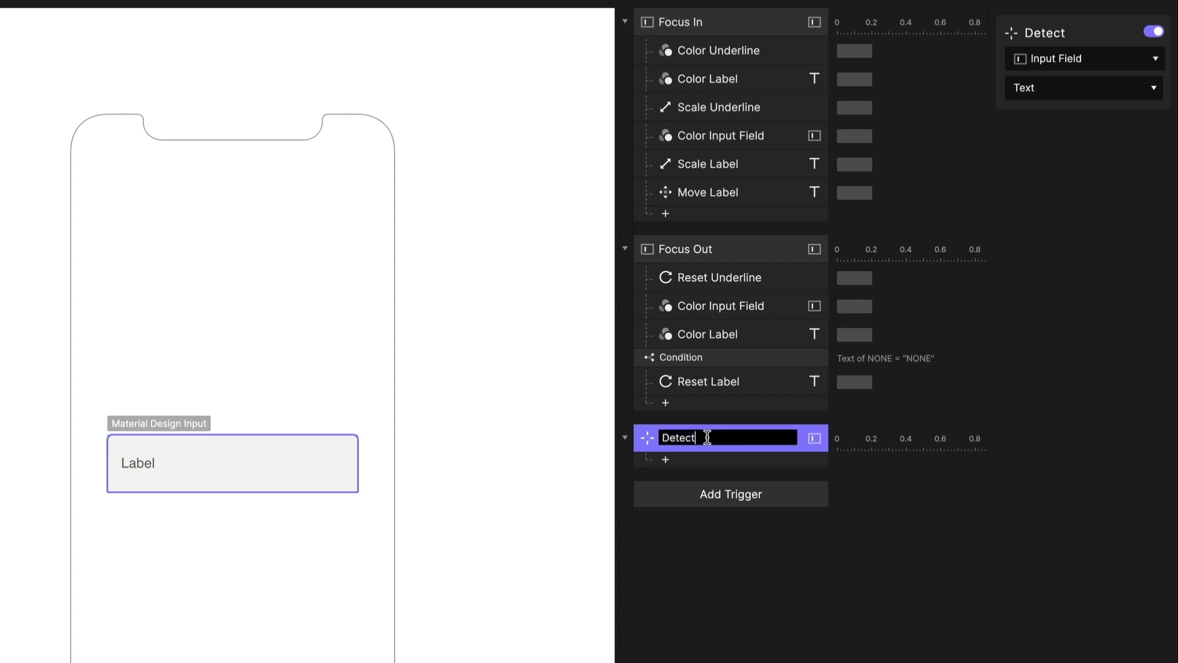
{"action": "type", "text": "Input"}
{"action": "type", "text": "Text"}
{"action": "key", "text": "Return"}
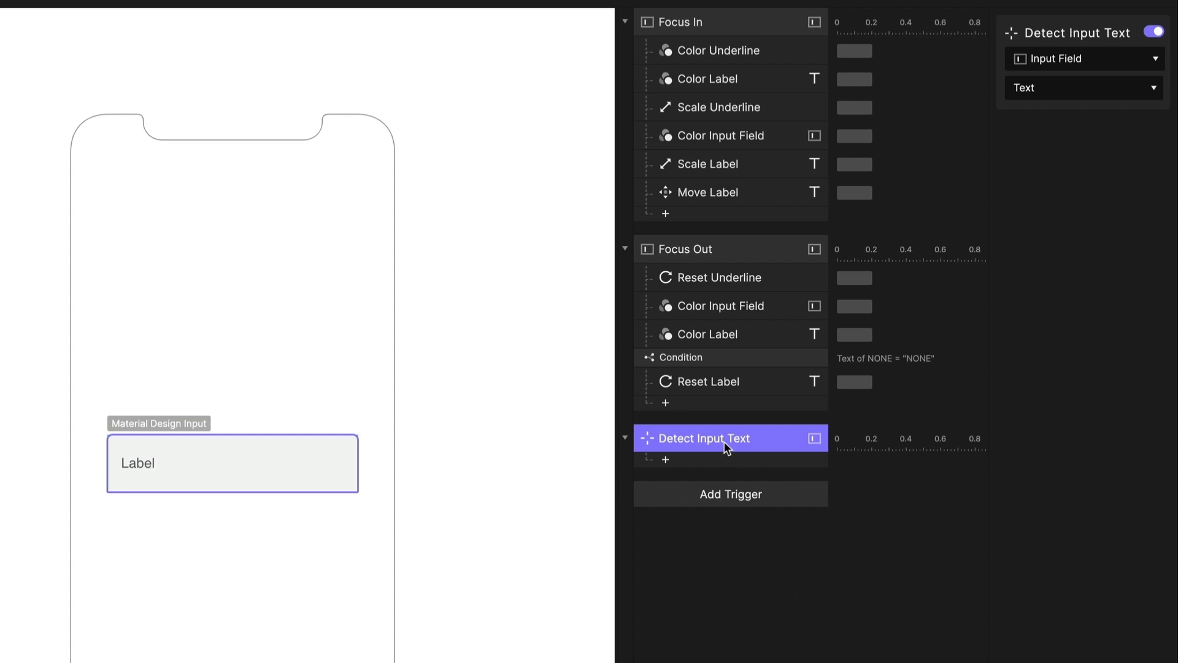
- Add a Send response to Detect Input Text with channel Send to Parent and message INPUT_TEXT
{"action": "left_click", "coordinate": [705, 460]}
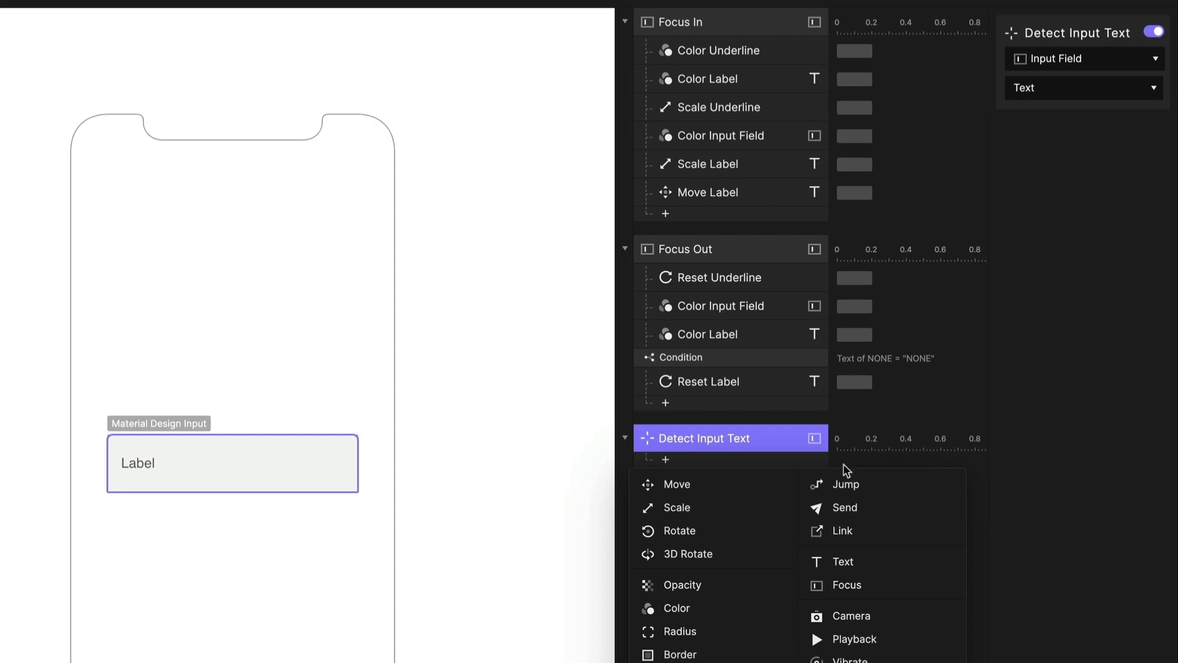
{"action": "left_click", "coordinate": [841, 508]}
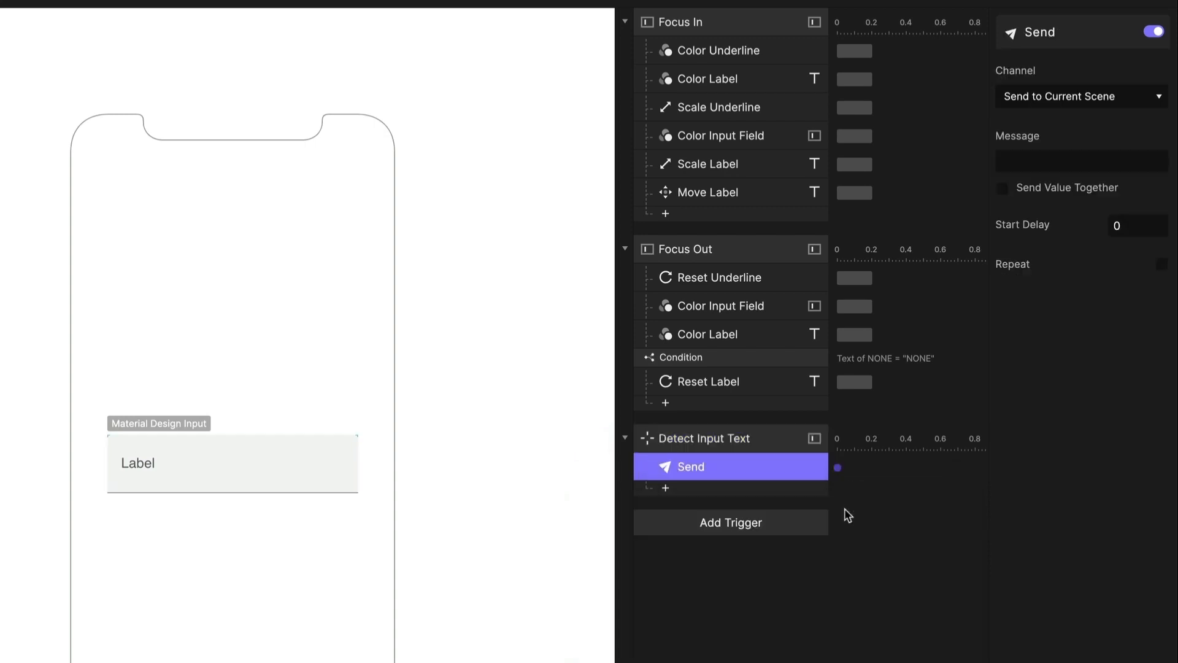
{"action": "left_click", "coordinate": [1081, 98]}
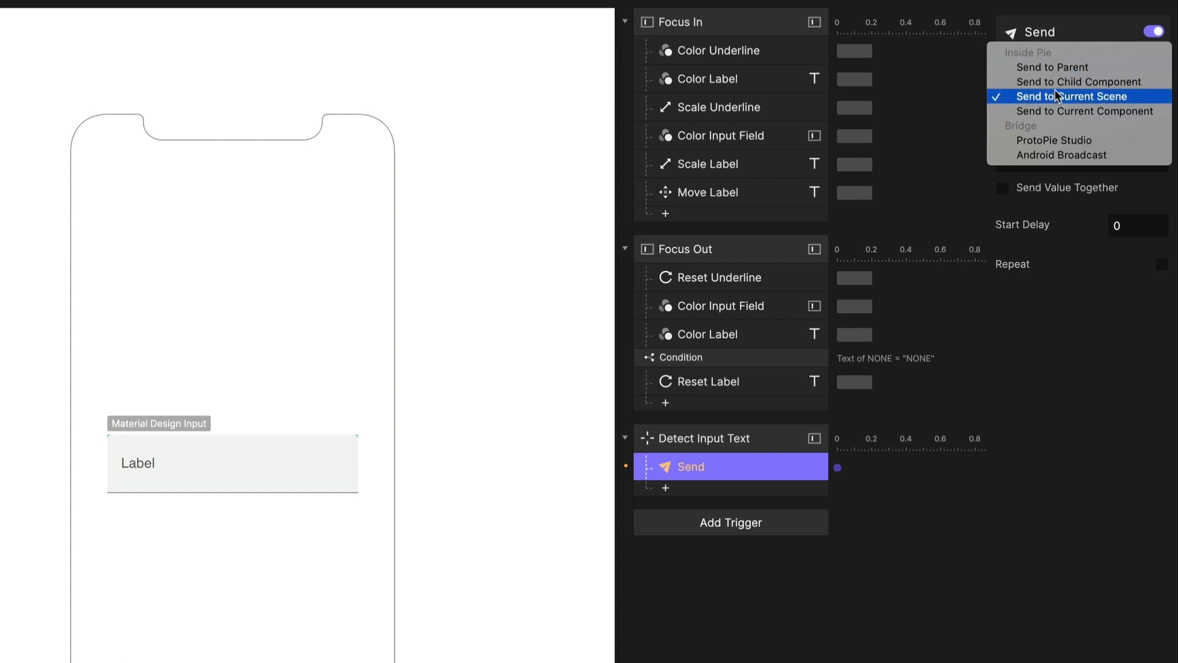
{"action": "left_click", "coordinate": [1035, 65]}
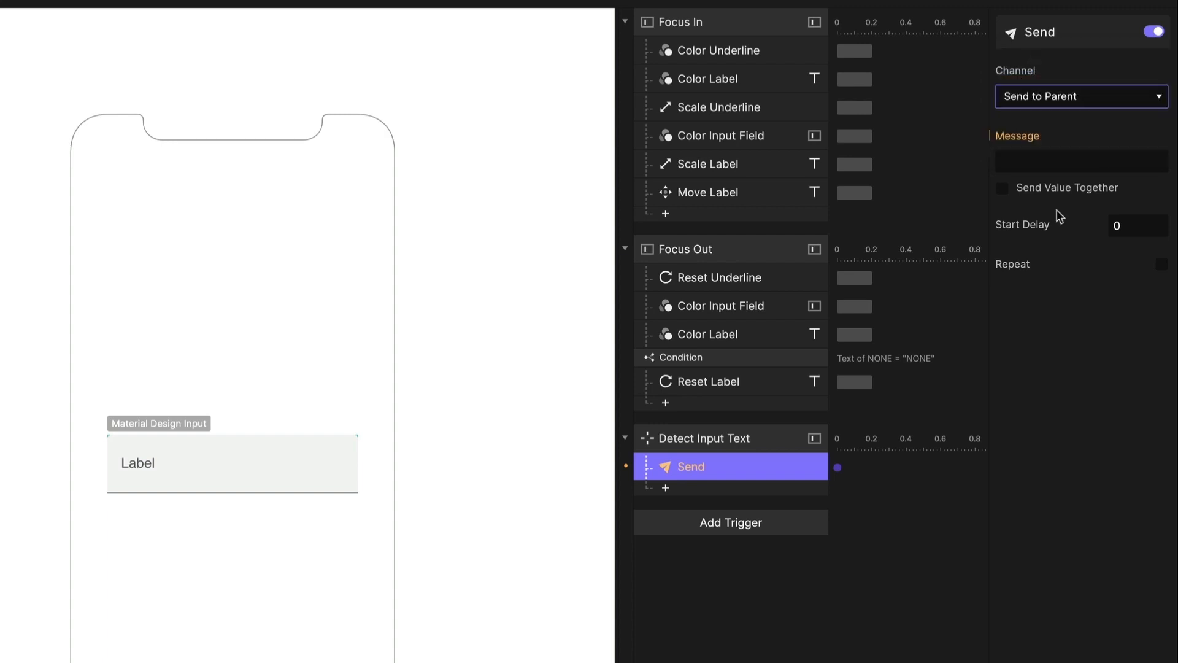
{"action": "left_click", "coordinate": [1050, 161]}
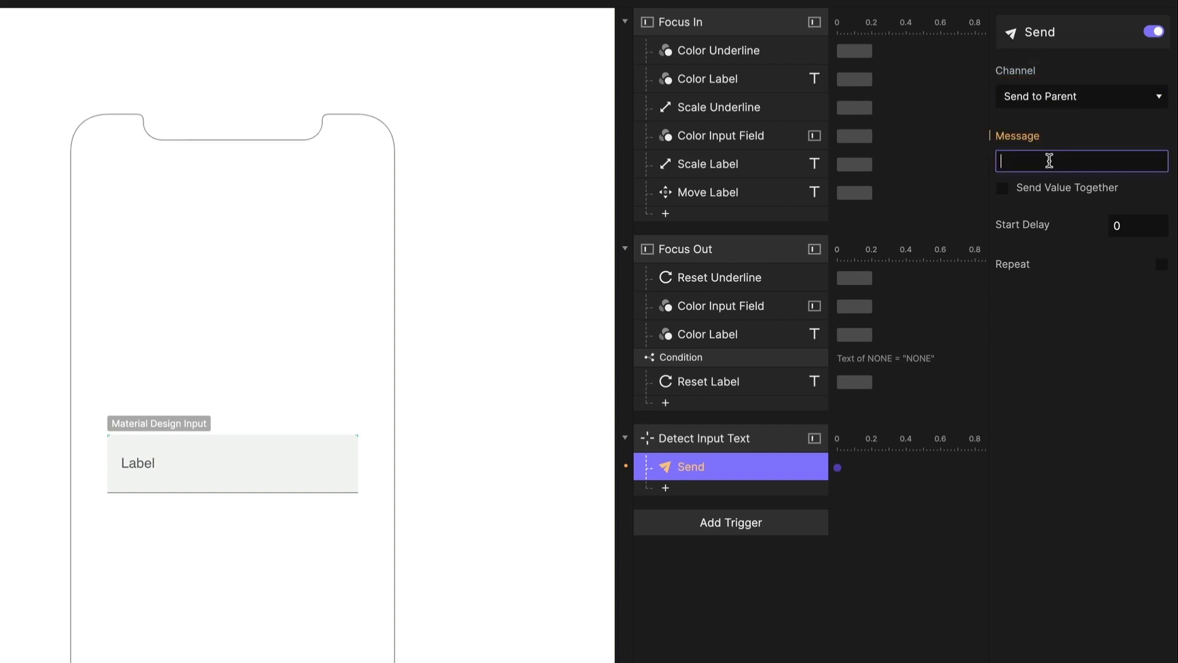
{"action": "type", "text": "INPUT_TEXT"}
{"action": "left_click", "coordinate": [1084, 288]}
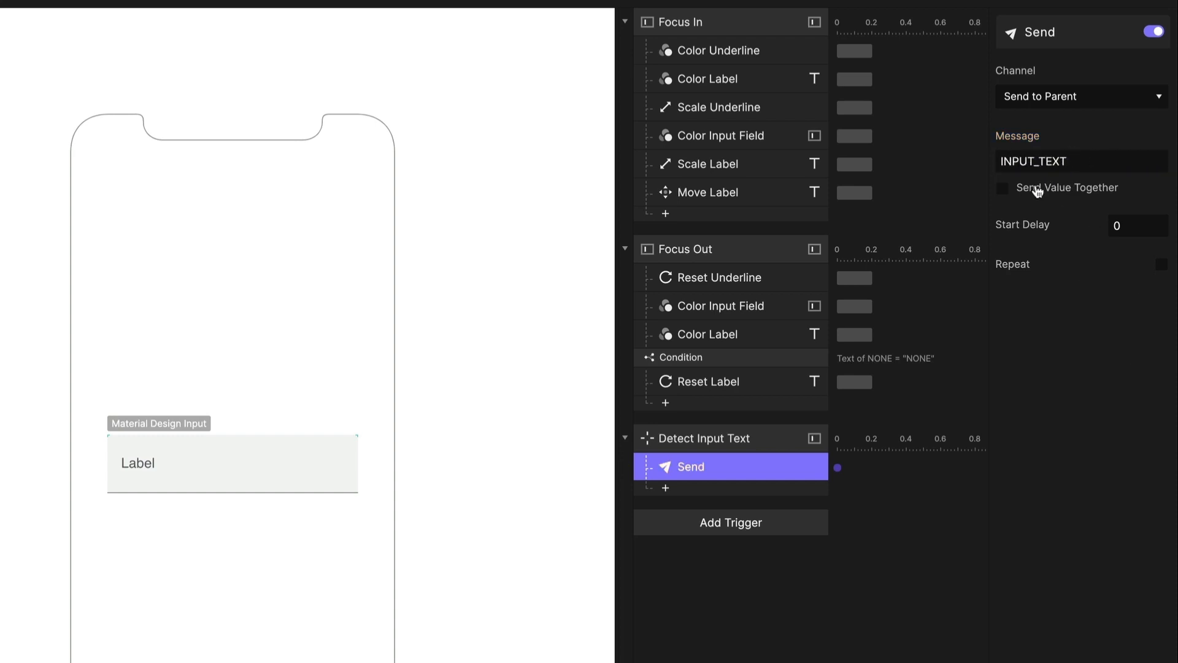
- Make the Send response under Detect Input Text send a value together with the message, using the formula `Input Field`.text
{"action": "left_click", "coordinate": [1003, 188]}
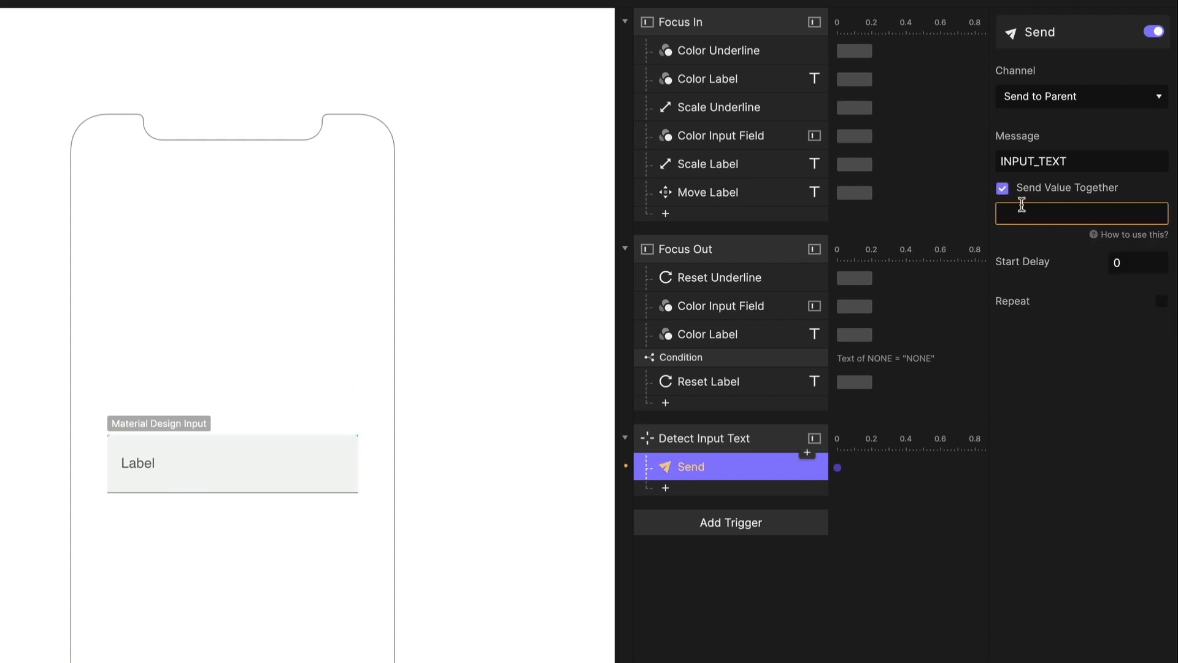
{"action": "left_click", "coordinate": [1043, 215]}
{"action": "left_click", "coordinate": [1158, 216]}
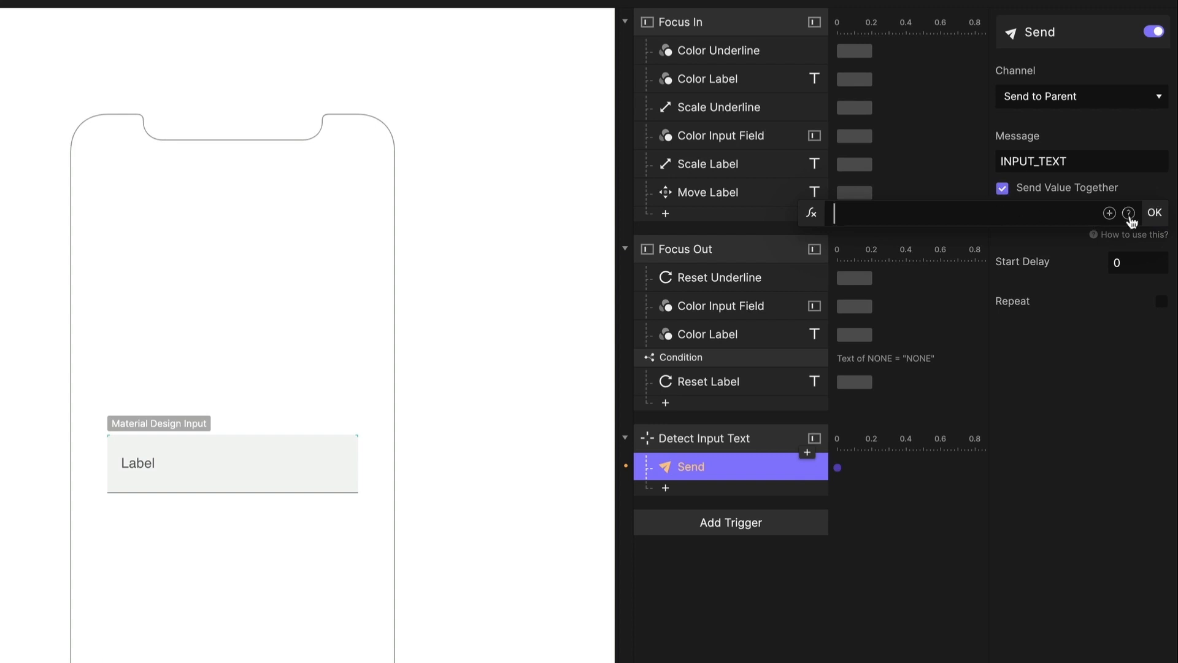
{"action": "left_click", "coordinate": [1110, 213]}
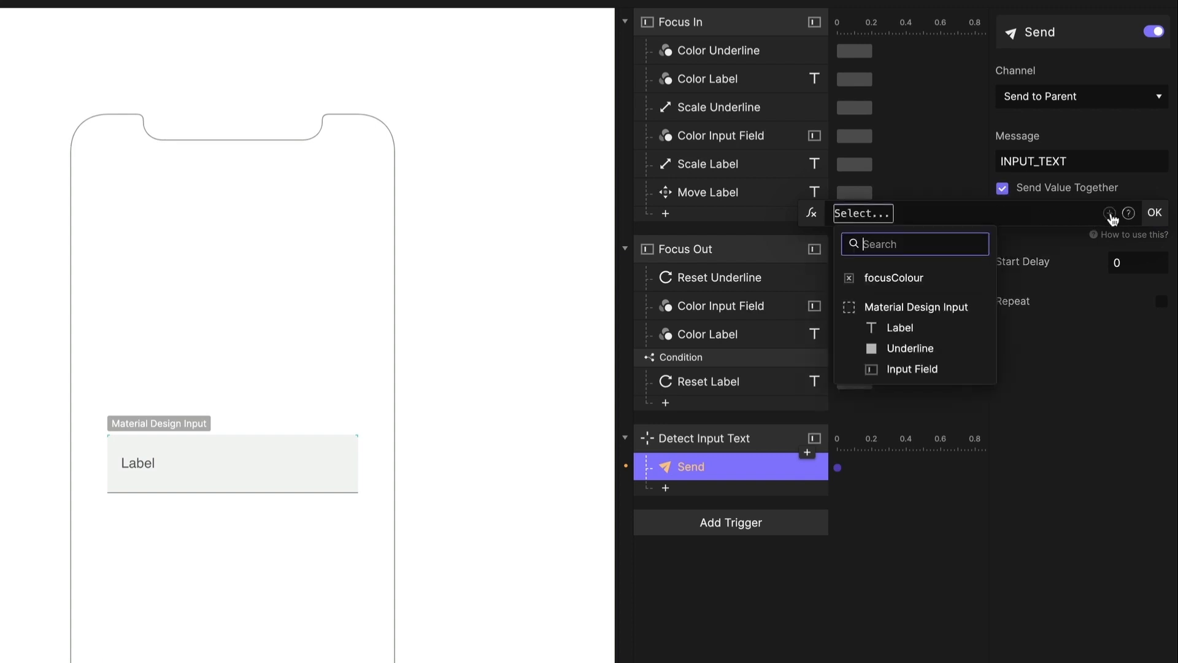
{"action": "left_click", "coordinate": [919, 369]}
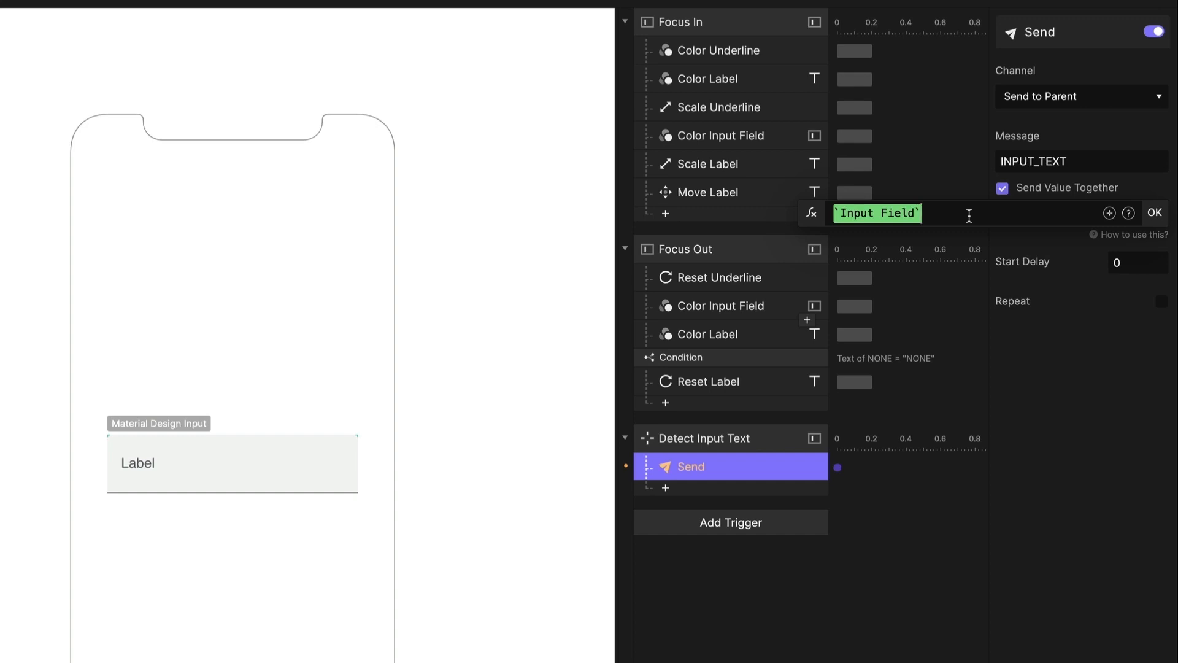
{"action": "left_click", "coordinate": [969, 215]}
{"action": "type", "text": "."}
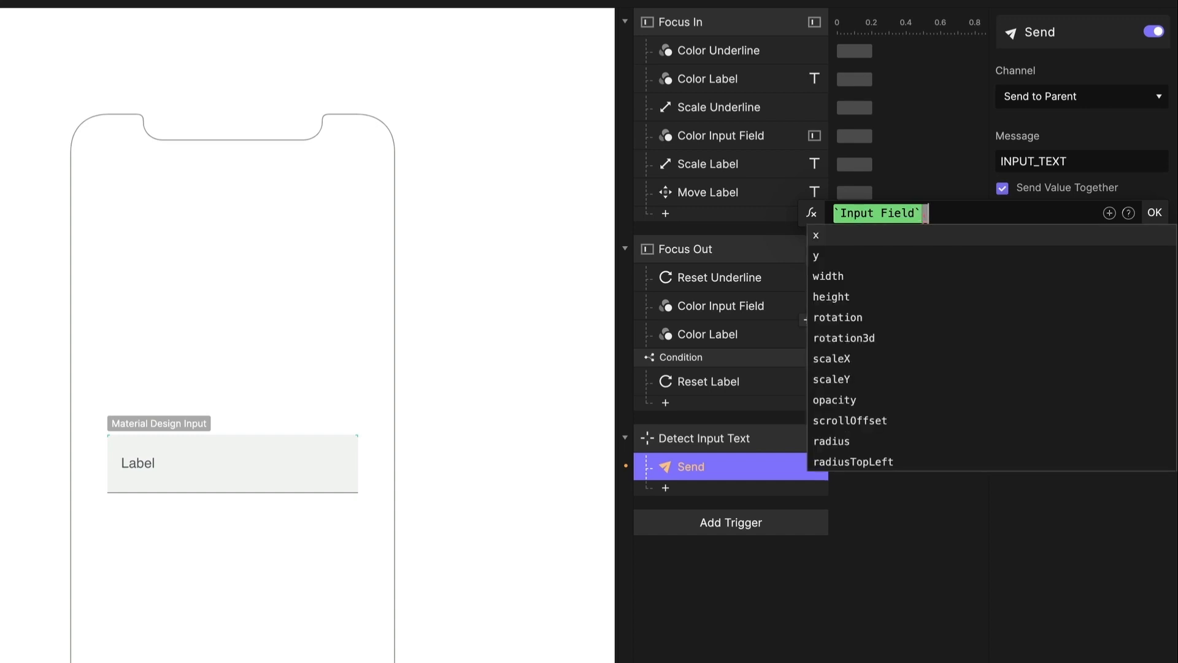
{"action": "type", "text": "text"}
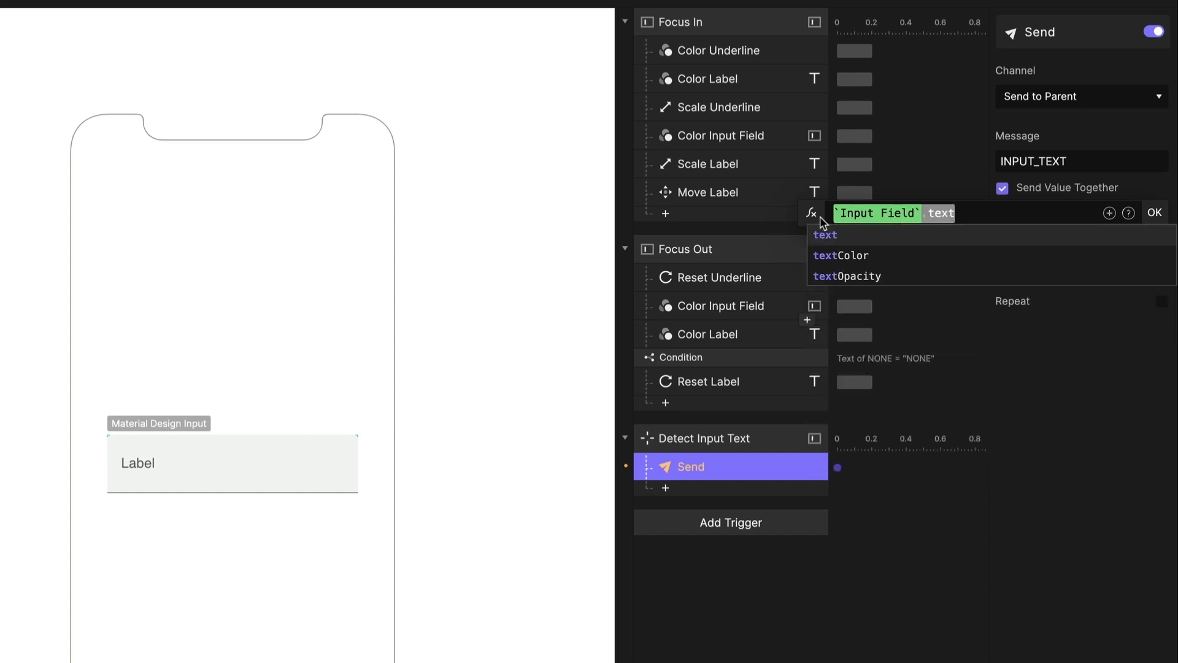
{"action": "left_click", "coordinate": [848, 240]}
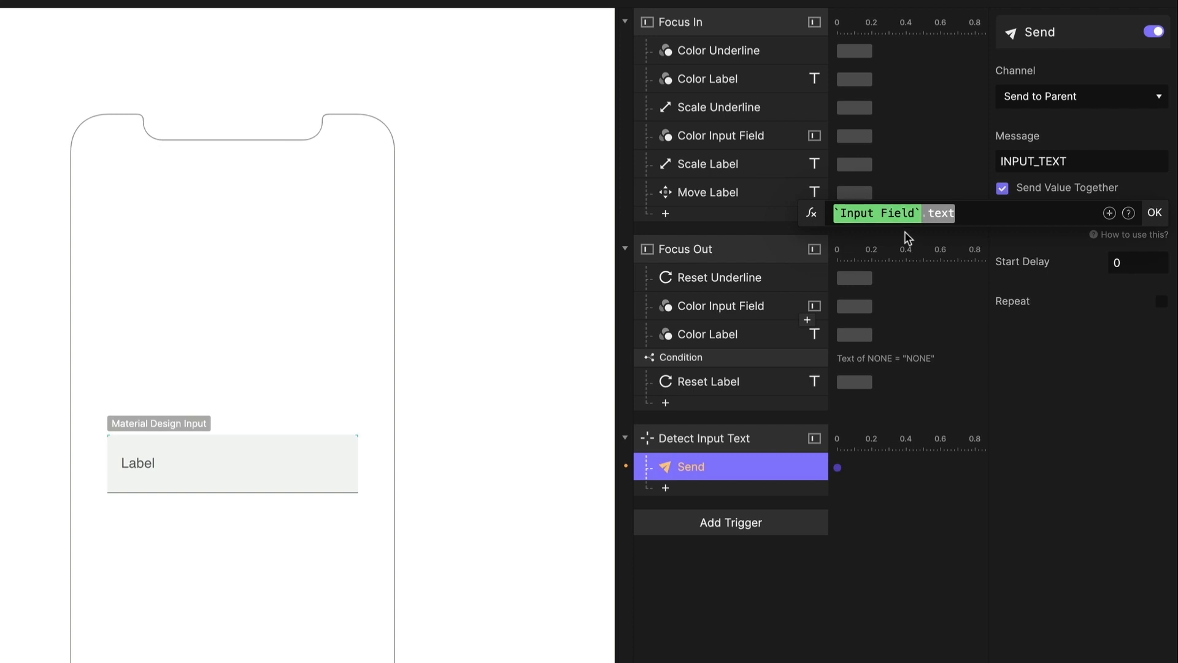
{"action": "left_click", "coordinate": [1155, 212]}
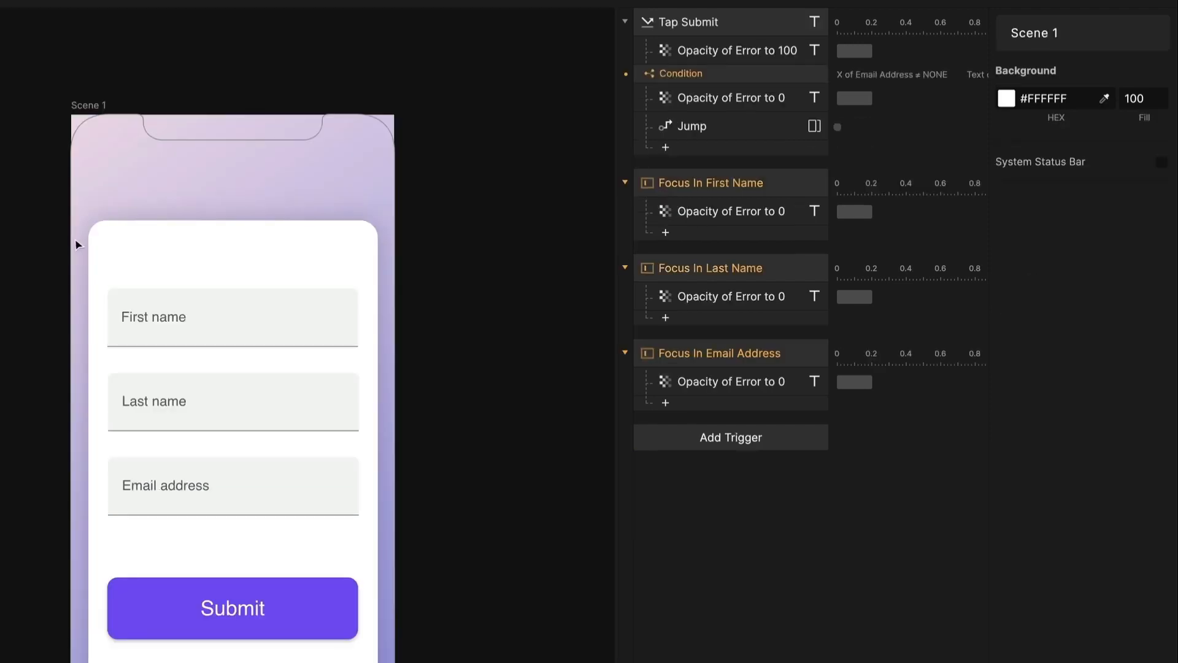
- Examine the component instances in Scene 1 and the text conditions under the Tap Submit trigger
{"action": "left_click", "coordinate": [191, 317]}
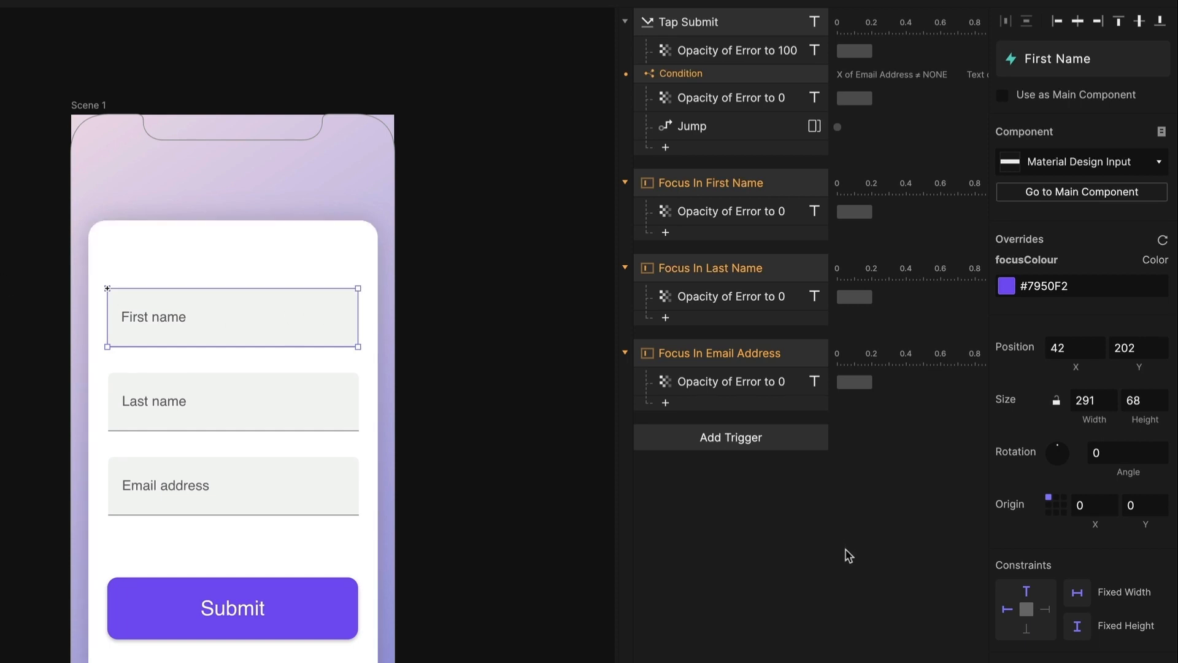
{"action": "left_click", "coordinate": [812, 529]}
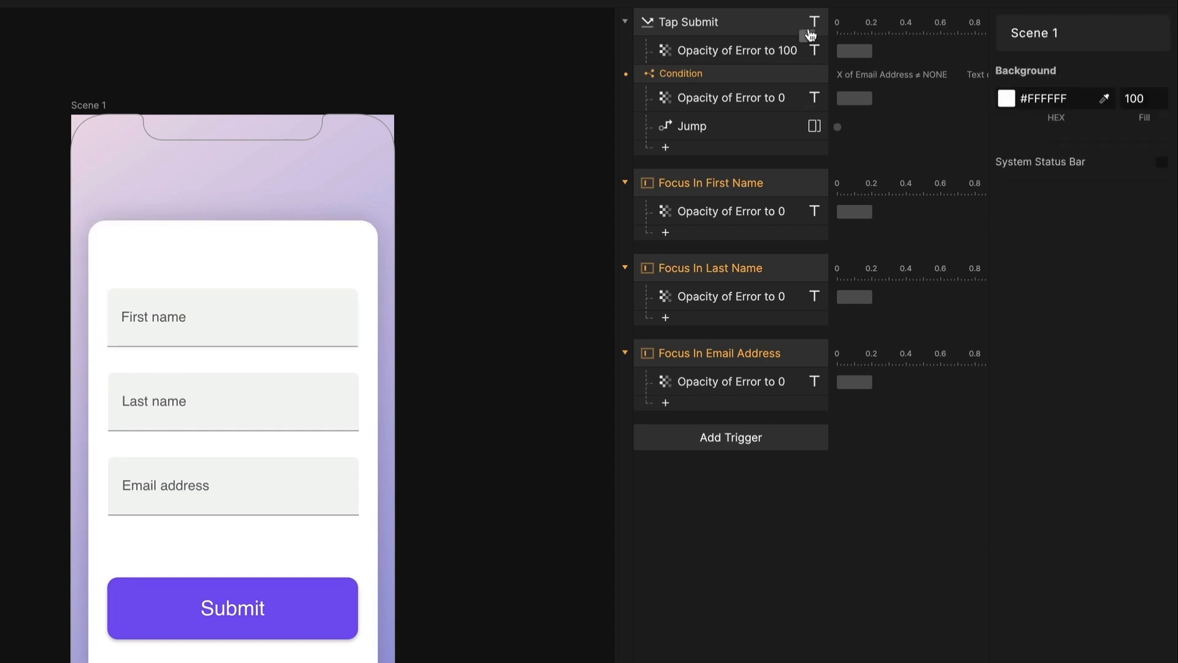
{"action": "left_click", "coordinate": [704, 74]}
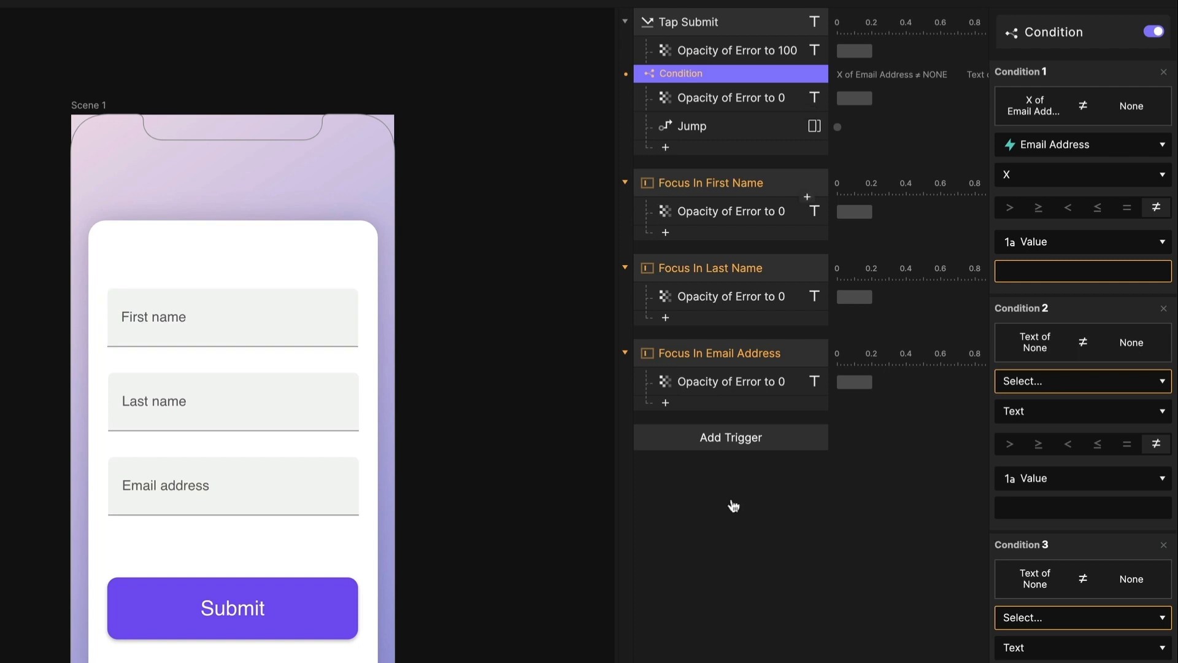
{"action": "left_click", "coordinate": [756, 542]}
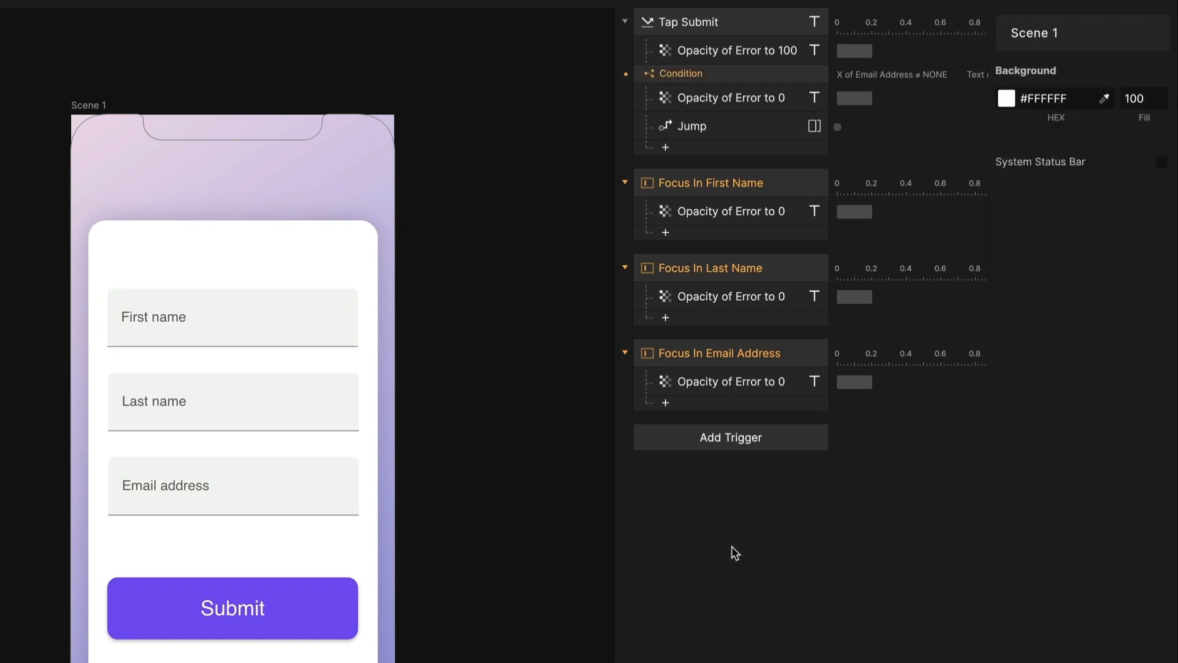
{"action": "left_click", "coordinate": [174, 320]}
{"action": "left_click", "coordinate": [169, 400]}
{"action": "left_click", "coordinate": [215, 543]}
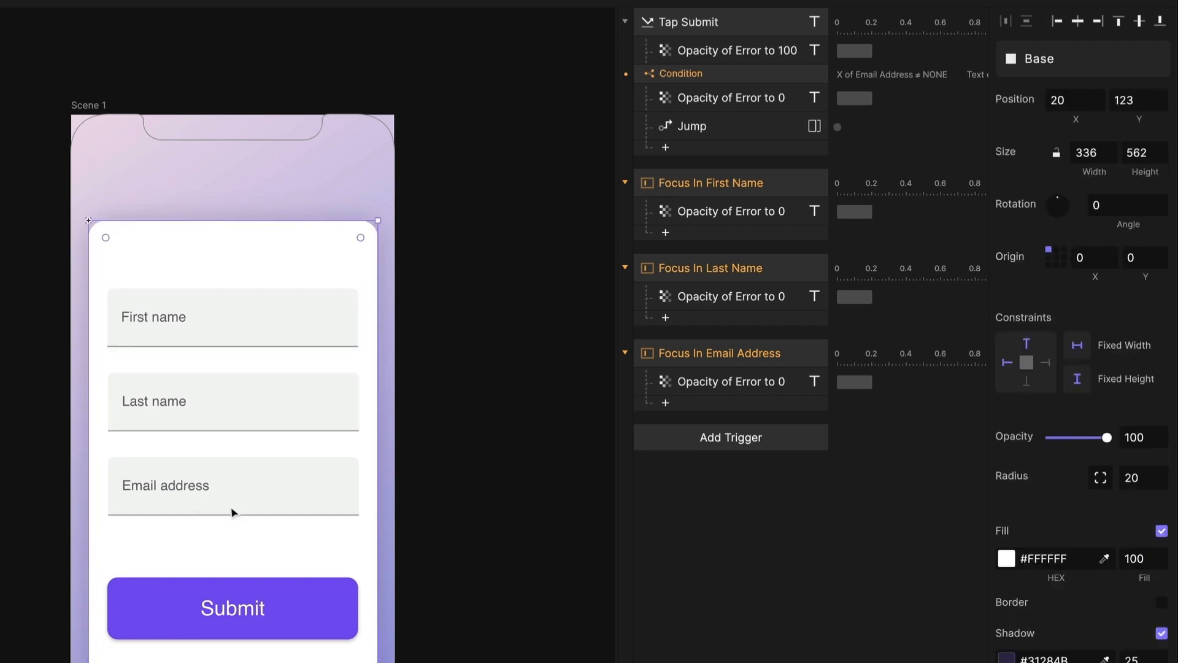
{"action": "left_click", "coordinate": [704, 79]}
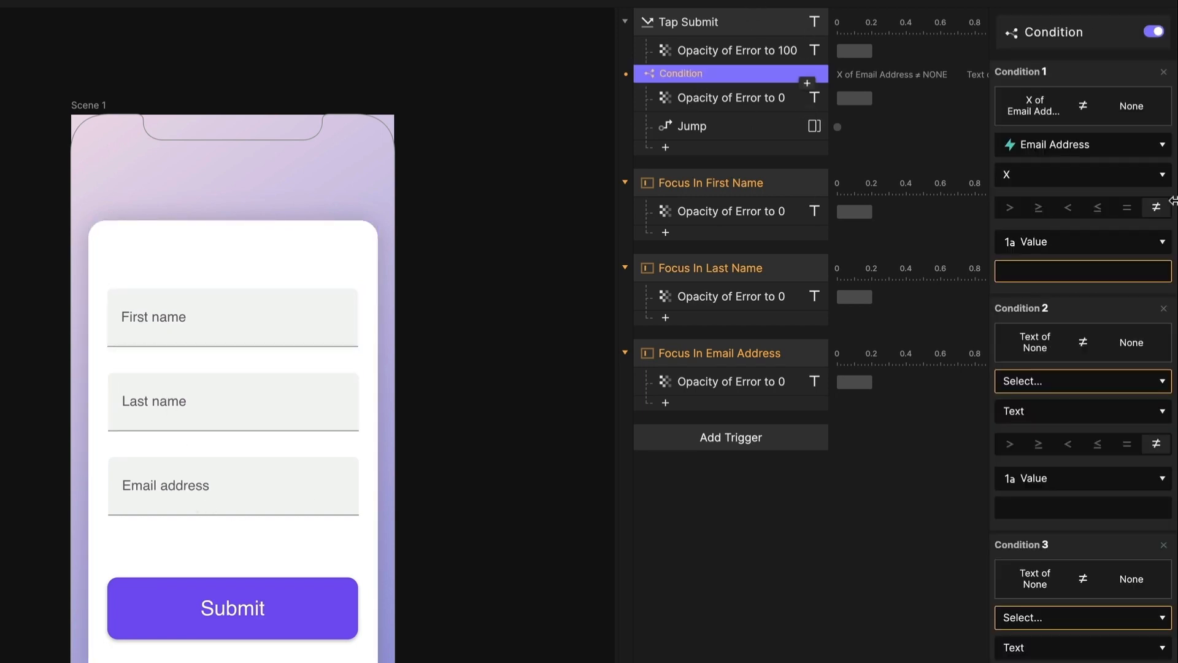
{"action": "left_click", "coordinate": [729, 573]}
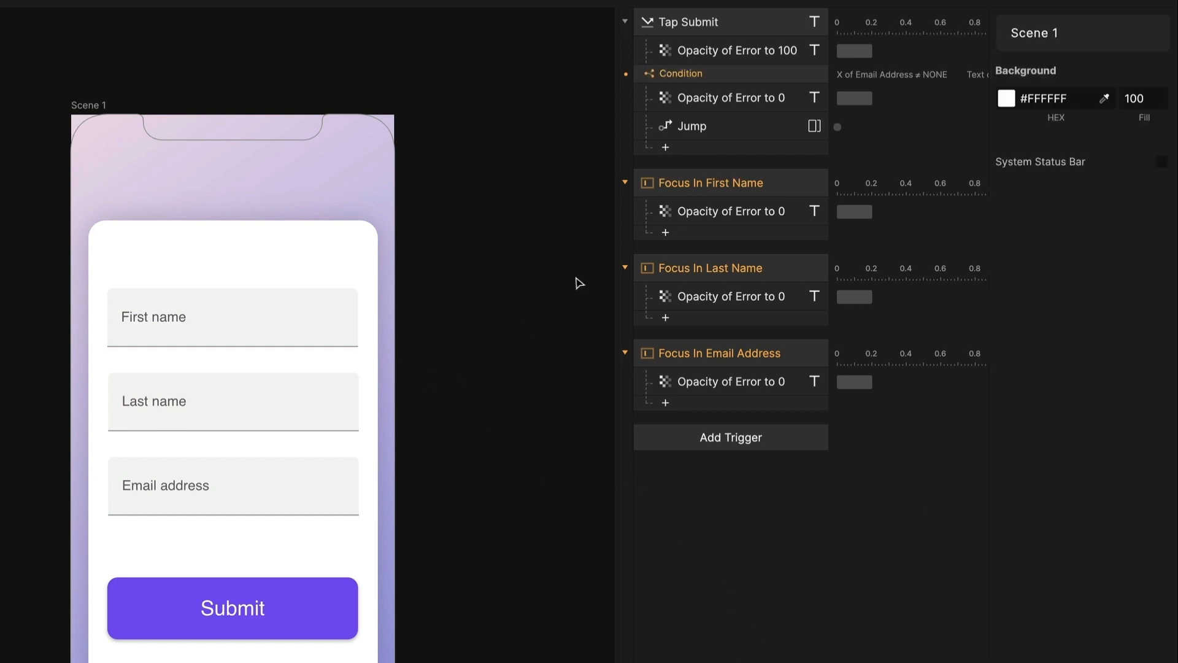
- Open the main Material Design Input component and add INPUT_TEXT to the name of the Send response under Detect Input Text
{"action": "left_click", "coordinate": [199, 316]}
{"action": "left_click", "coordinate": [1081, 191]}
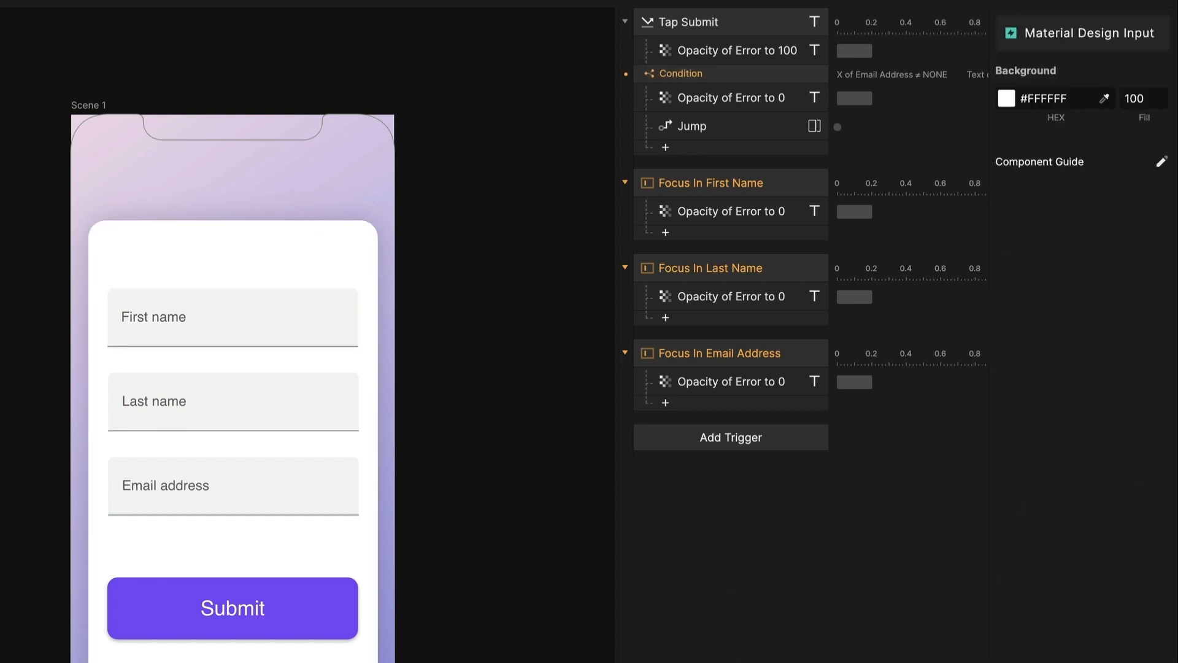
{"action": "left_click", "coordinate": [730, 443]}
{"action": "left_click", "coordinate": [705, 474]}
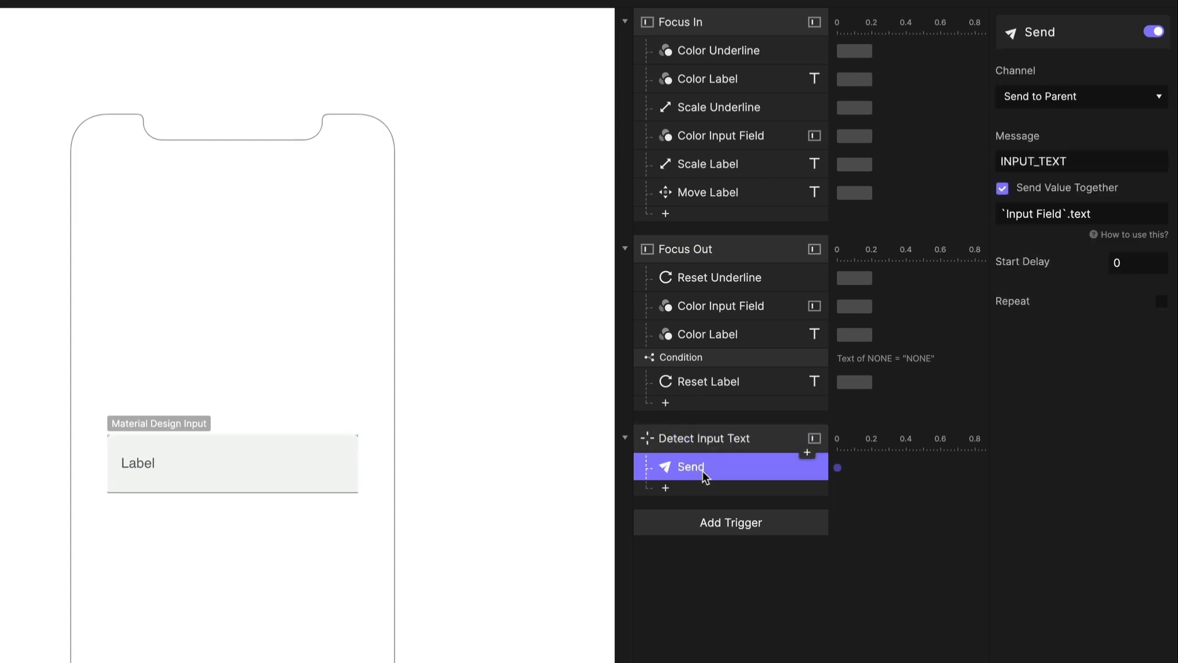
{"action": "double_click", "coordinate": [694, 474]}
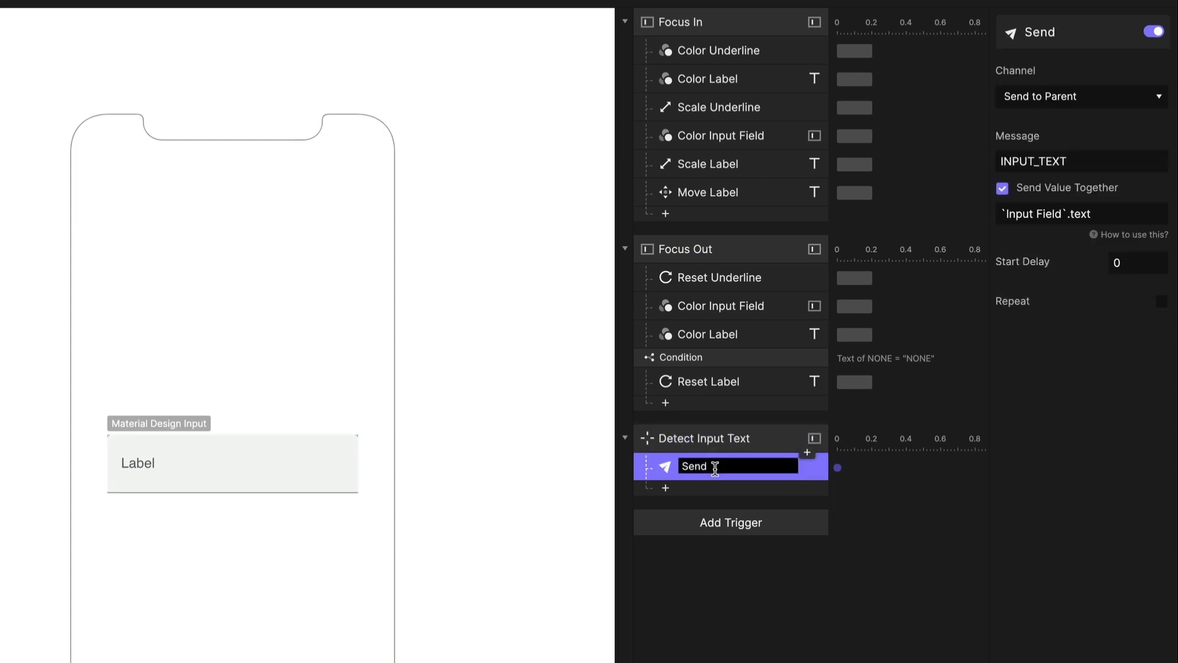
{"action": "type", "text": "INPUT_TEXT"}
{"action": "key", "text": "Return"}
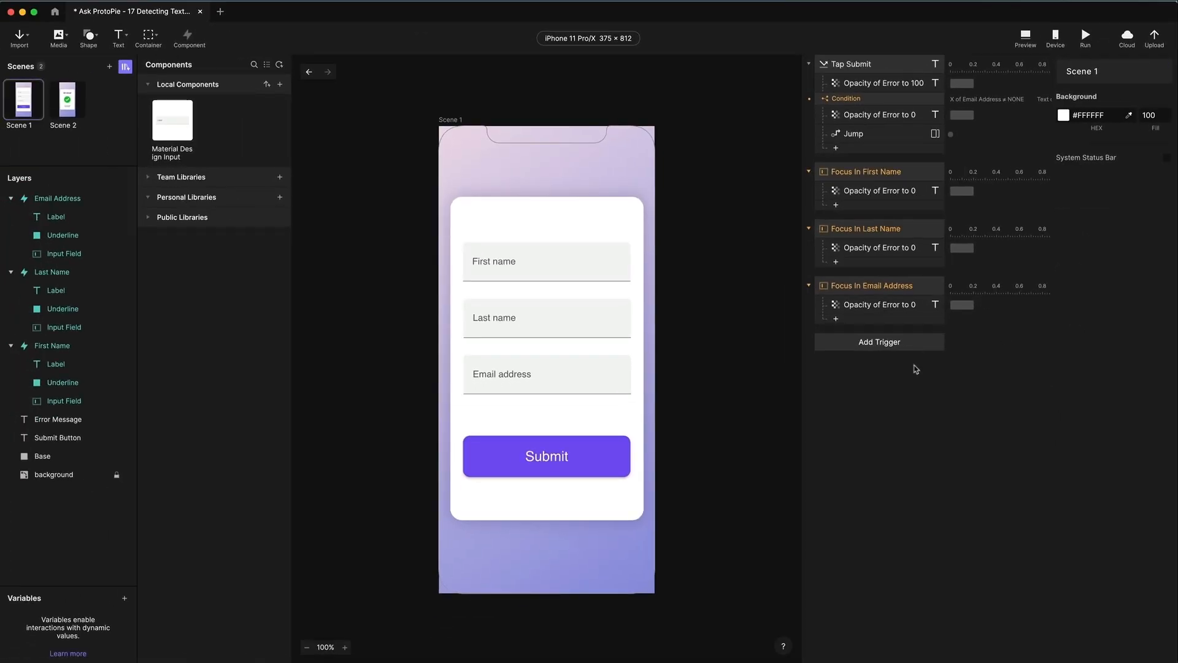
{"action": "left_click", "coordinate": [46, 353]}
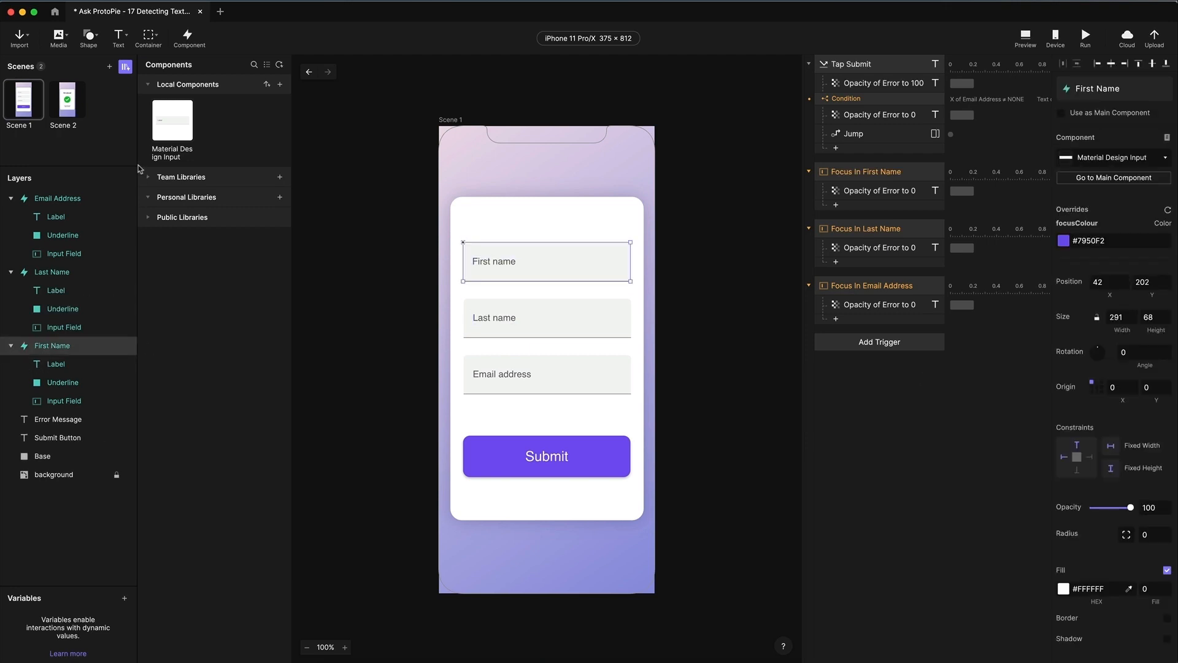
{"action": "left_click", "coordinate": [53, 274]}
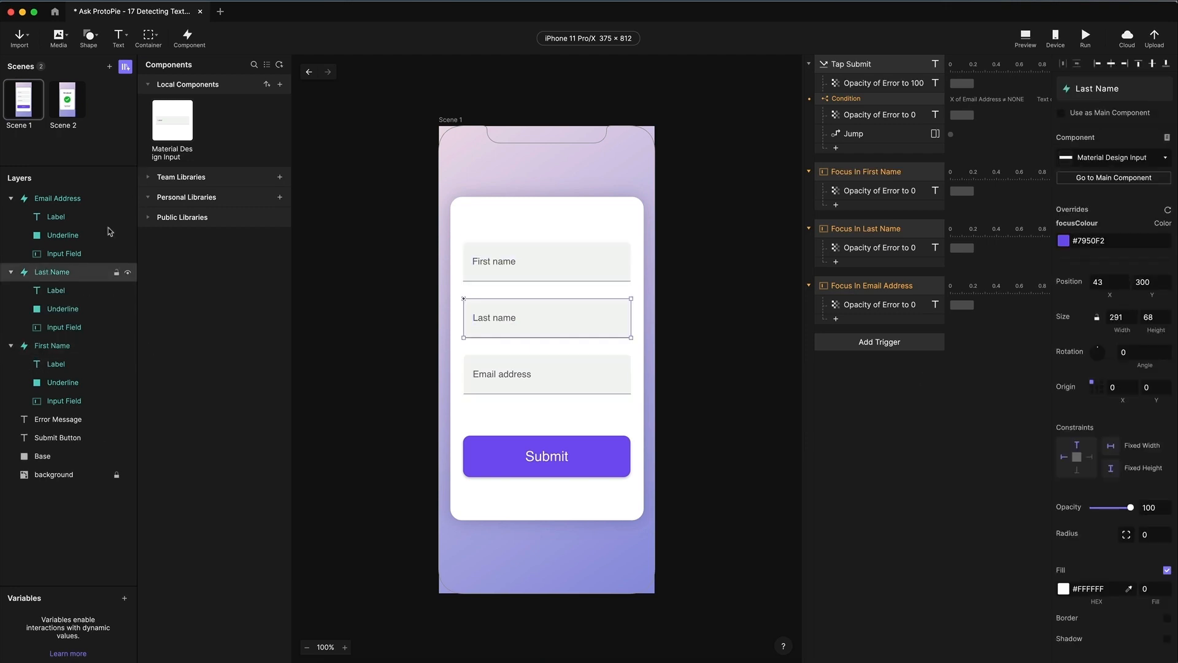
{"action": "left_click", "coordinate": [57, 200]}
{"action": "left_click", "coordinate": [841, 389]}
- Add a Receive trigger to Scene 1 with channel Receive from Component, target First Name and message INPUT_TEXT
{"action": "left_click", "coordinate": [921, 343]}
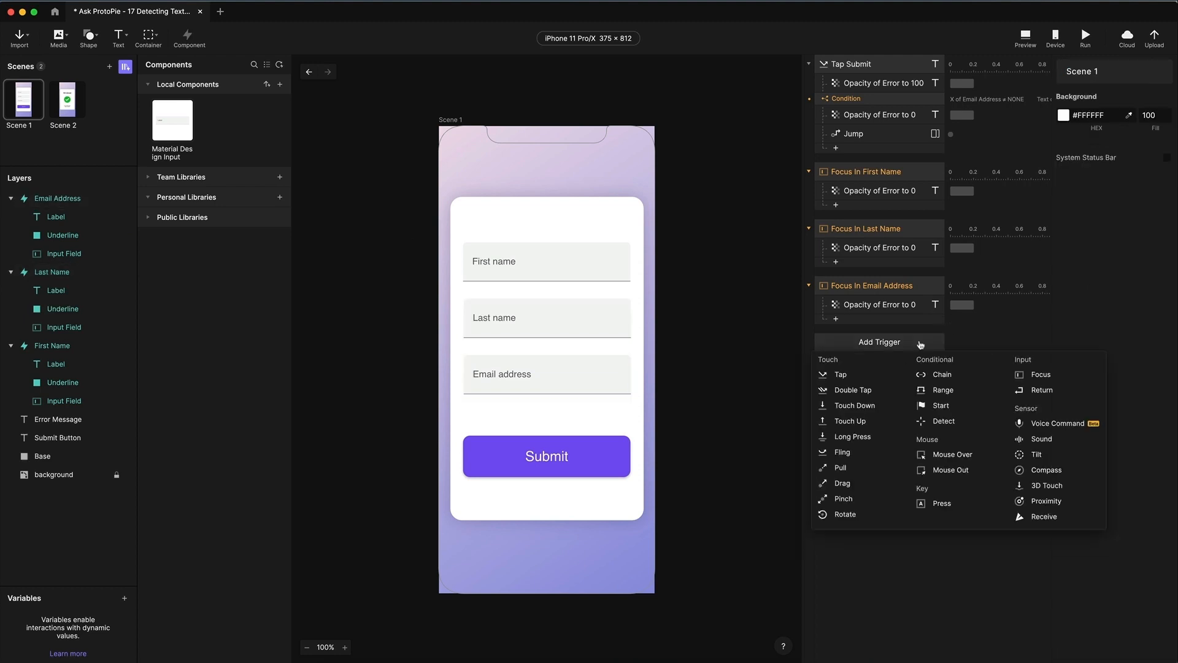
{"action": "left_click", "coordinate": [1043, 516]}
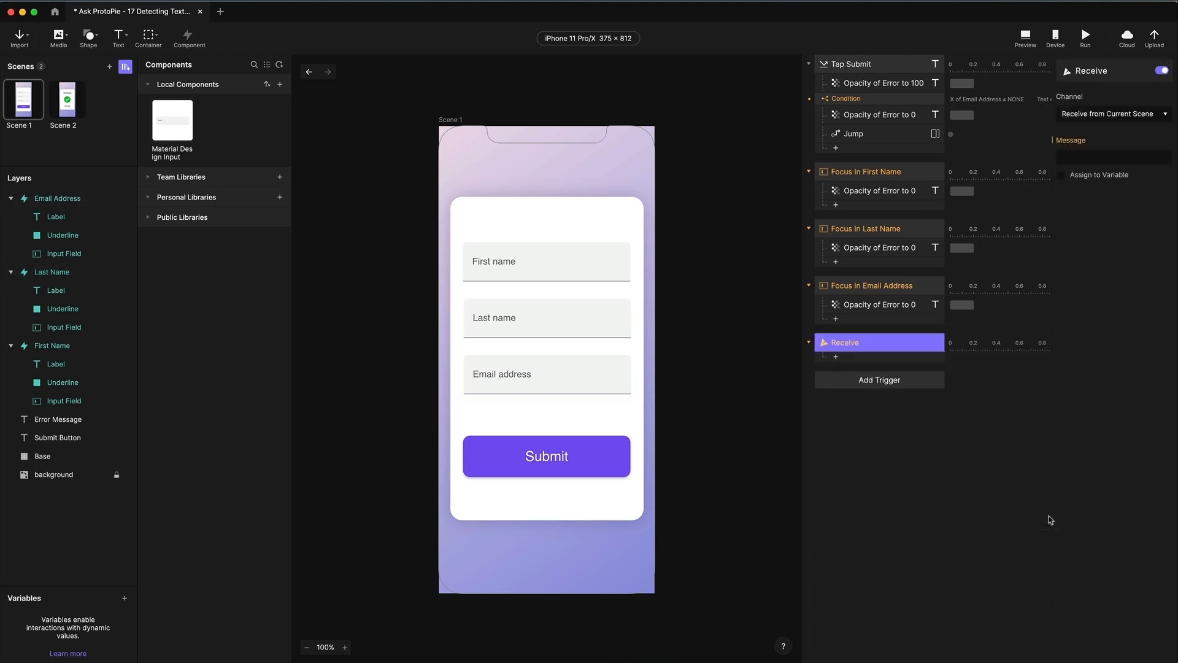
{"action": "left_click", "coordinate": [1114, 117]}
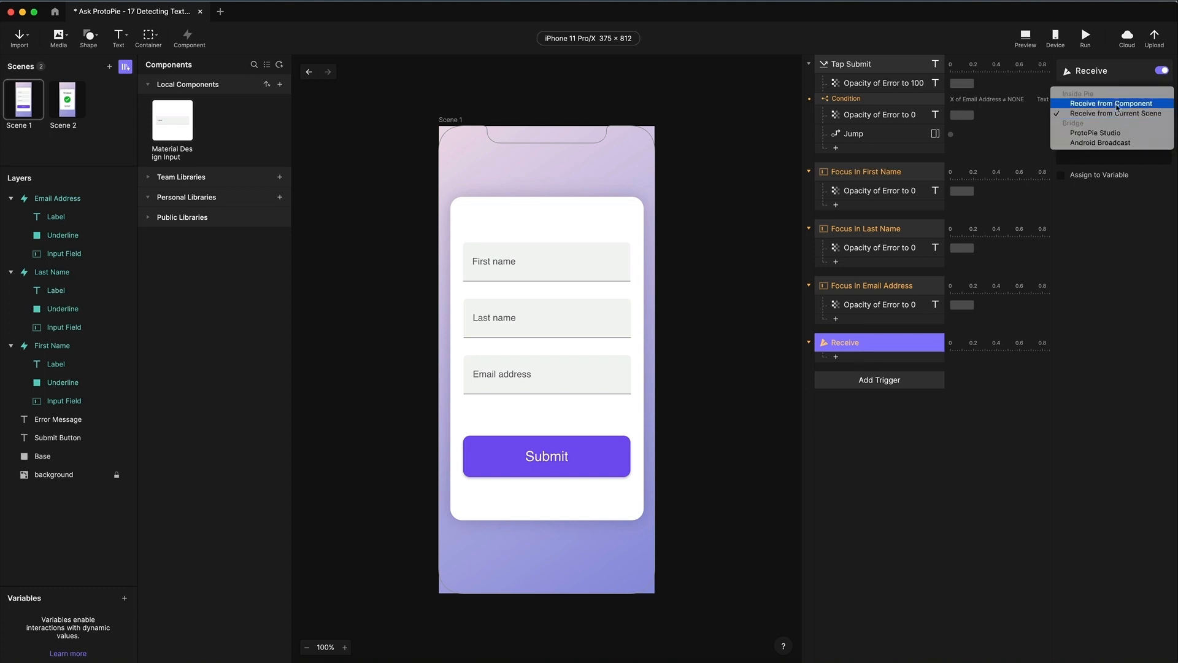
{"action": "left_click", "coordinate": [1117, 104]}
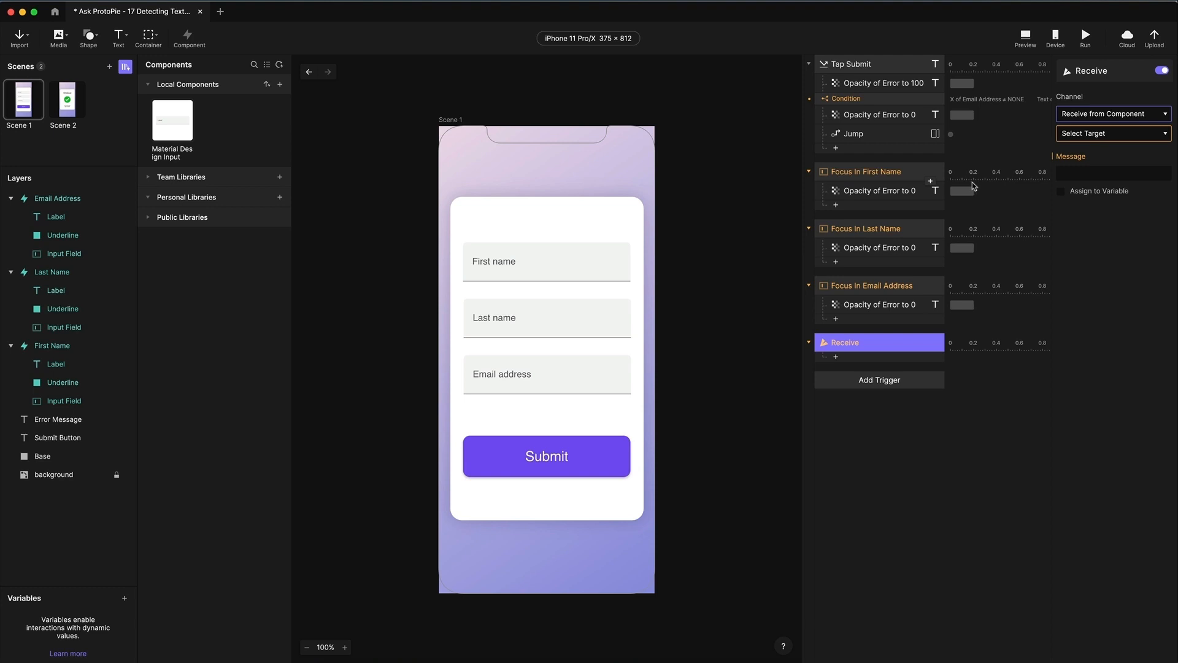
{"action": "left_click", "coordinate": [1118, 136]}
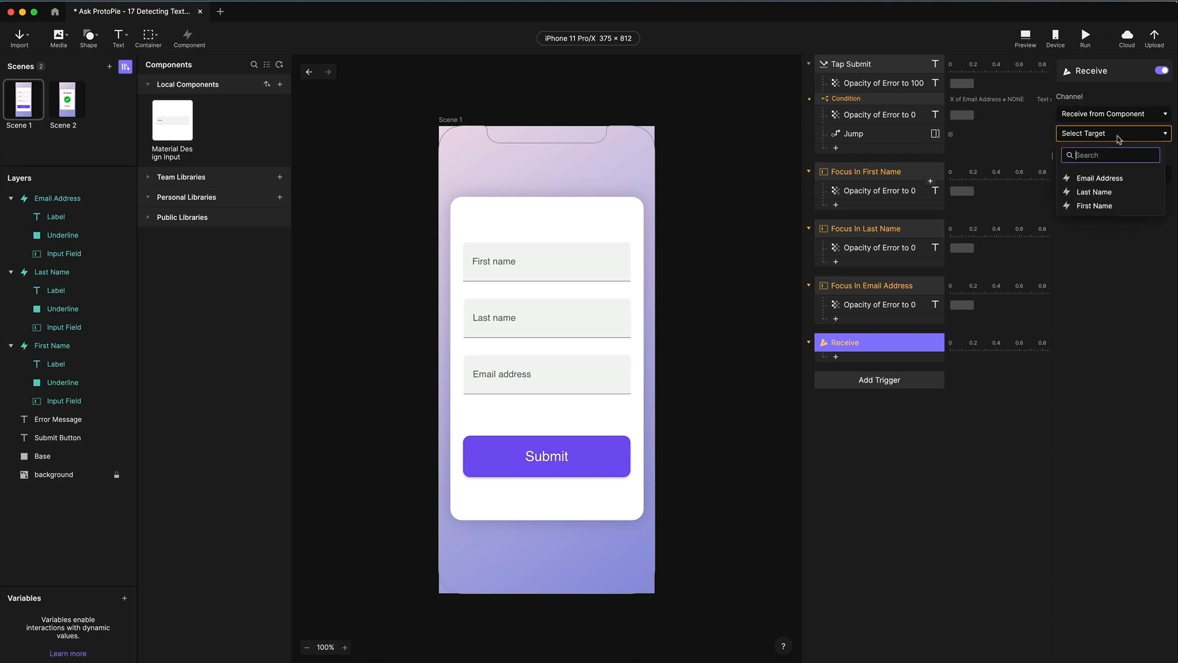
{"action": "left_click", "coordinate": [1098, 206]}
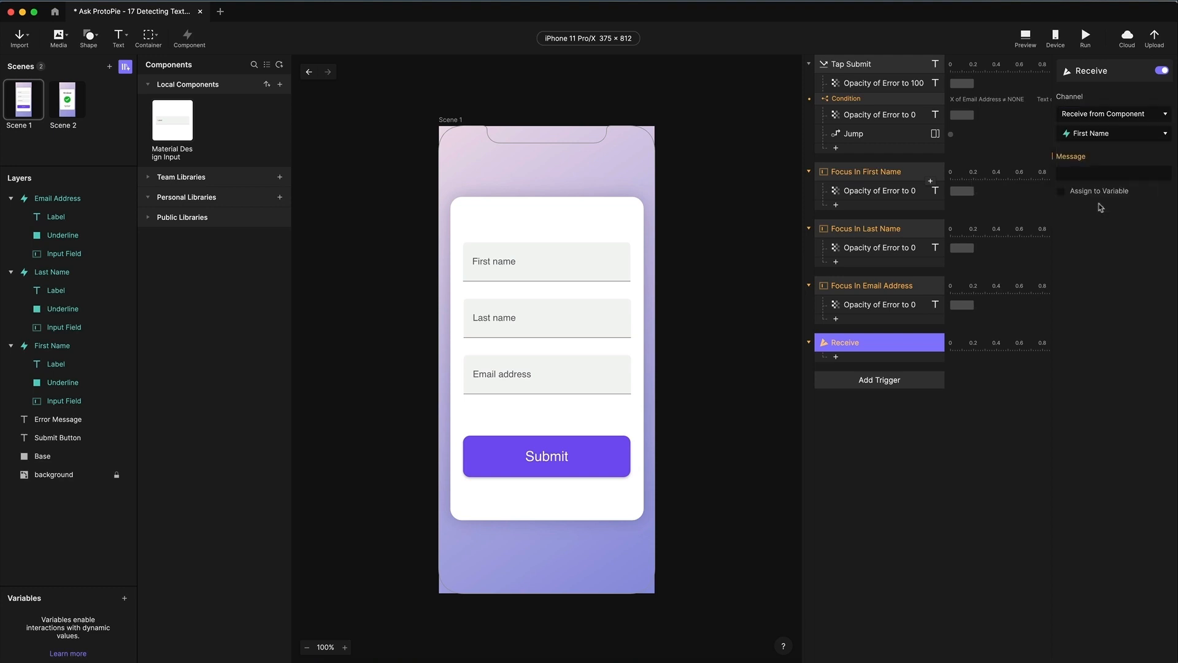
{"action": "left_click", "coordinate": [1083, 173]}
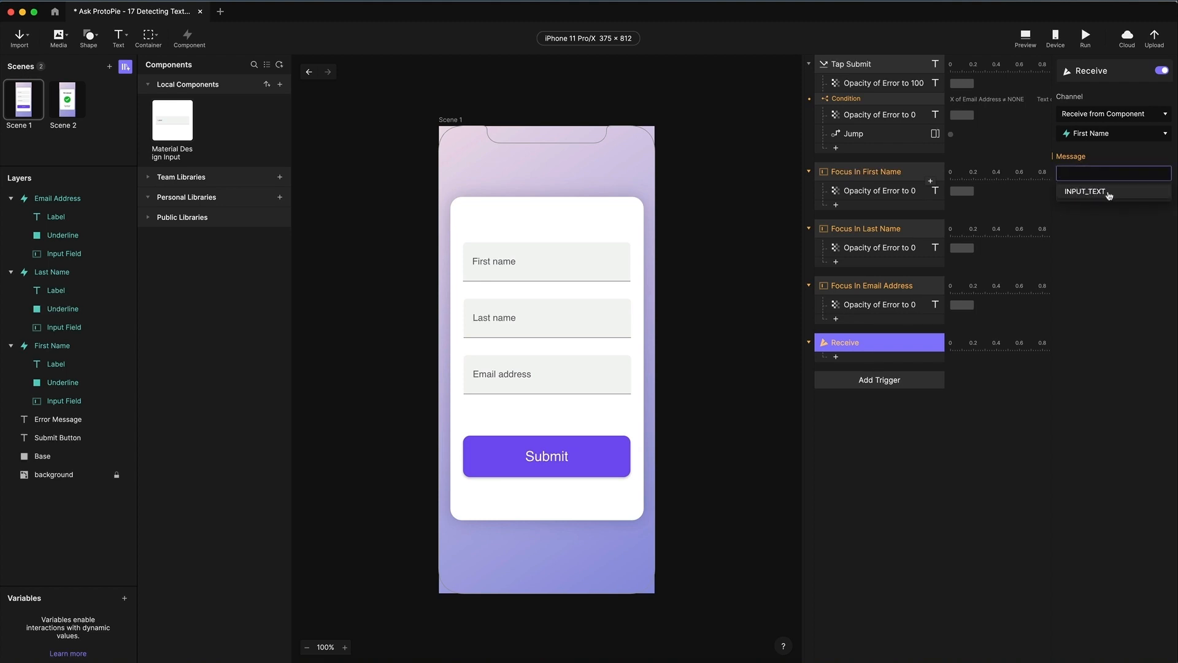
{"action": "left_click", "coordinate": [1101, 193]}
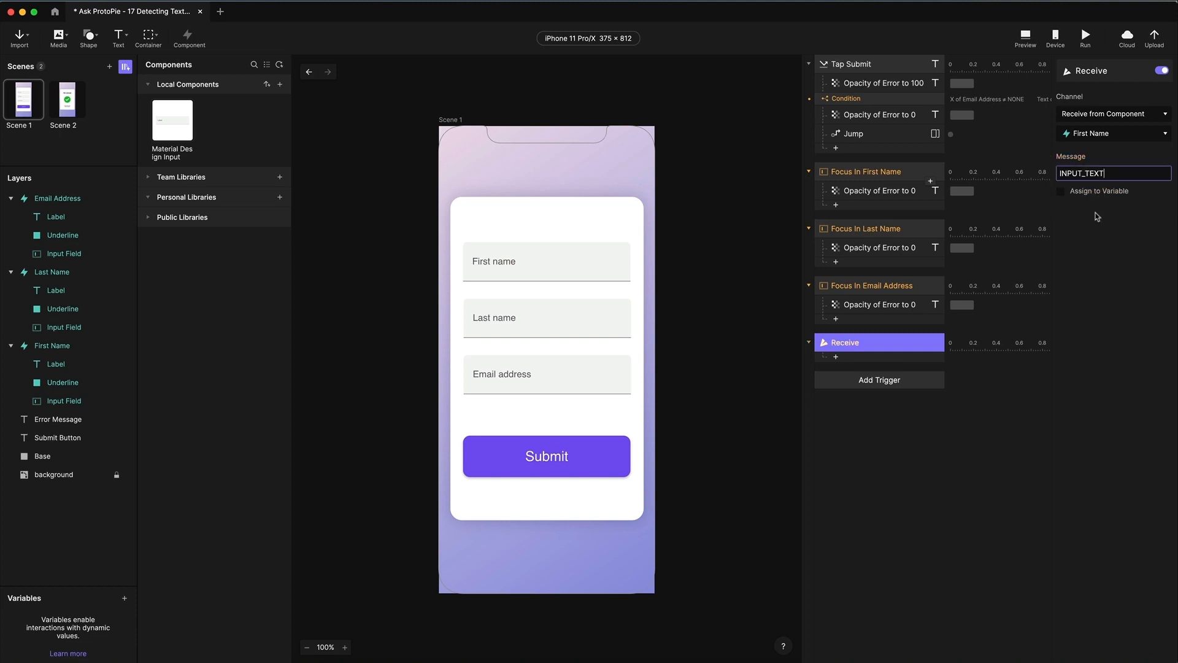
- Enable Assign to Variable on the First Name component's Receive trigger and check which variables are available
{"action": "left_click", "coordinate": [1061, 192]}
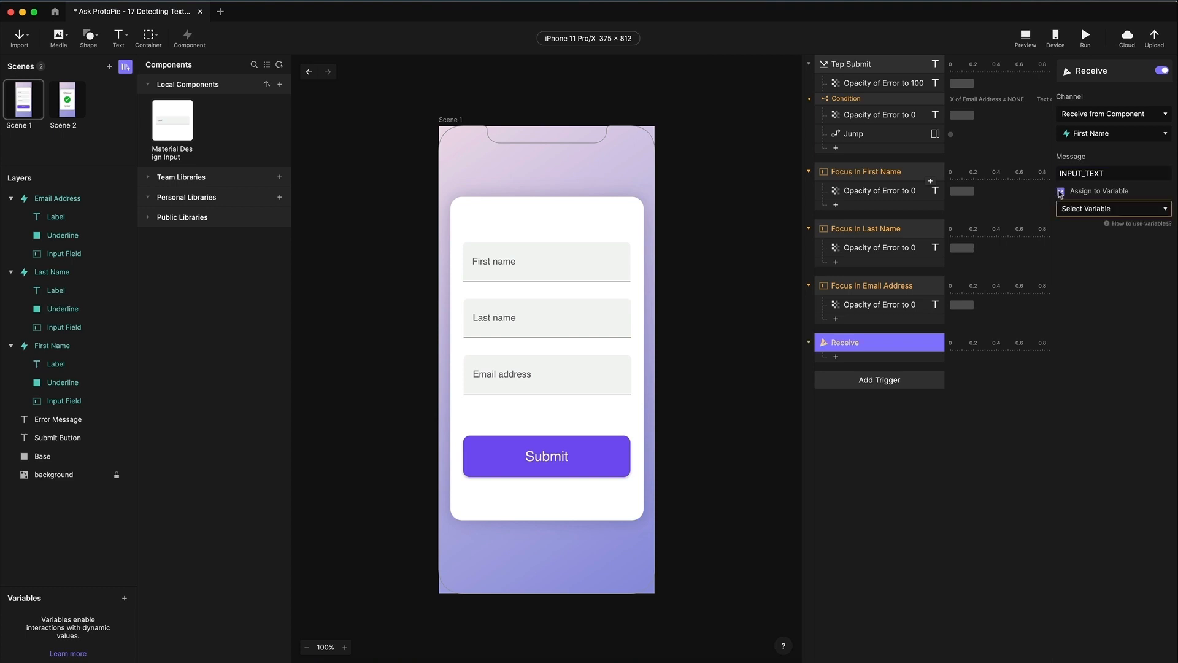
{"action": "left_click", "coordinate": [1093, 213]}
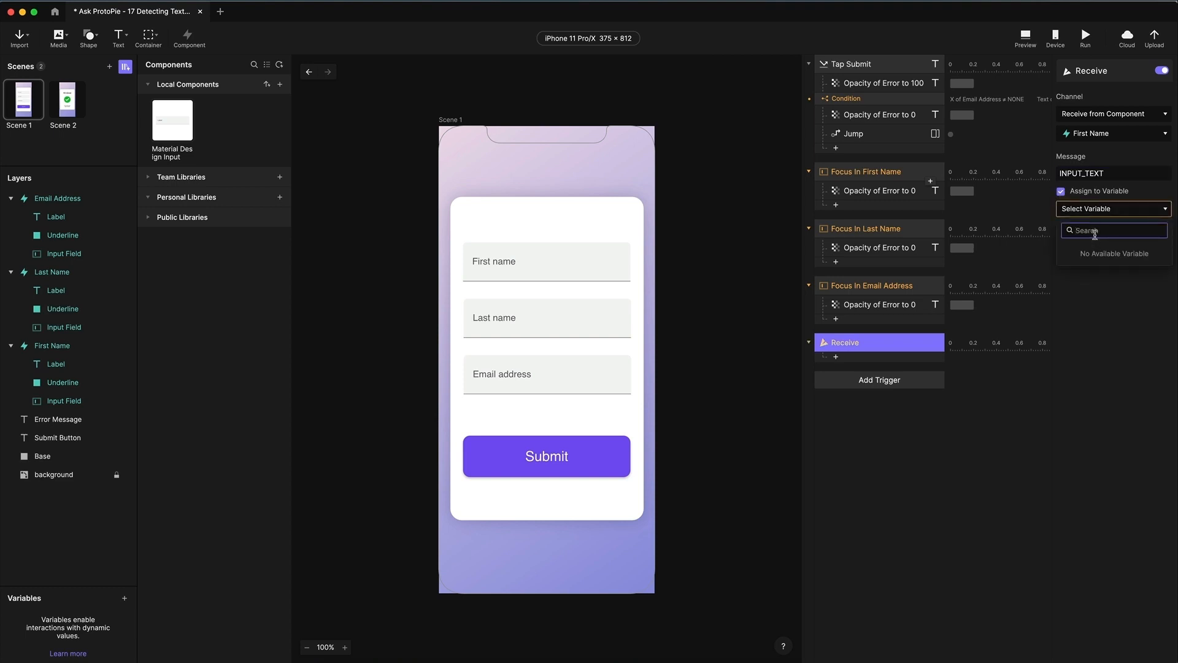
{"action": "left_click", "coordinate": [1112, 334]}
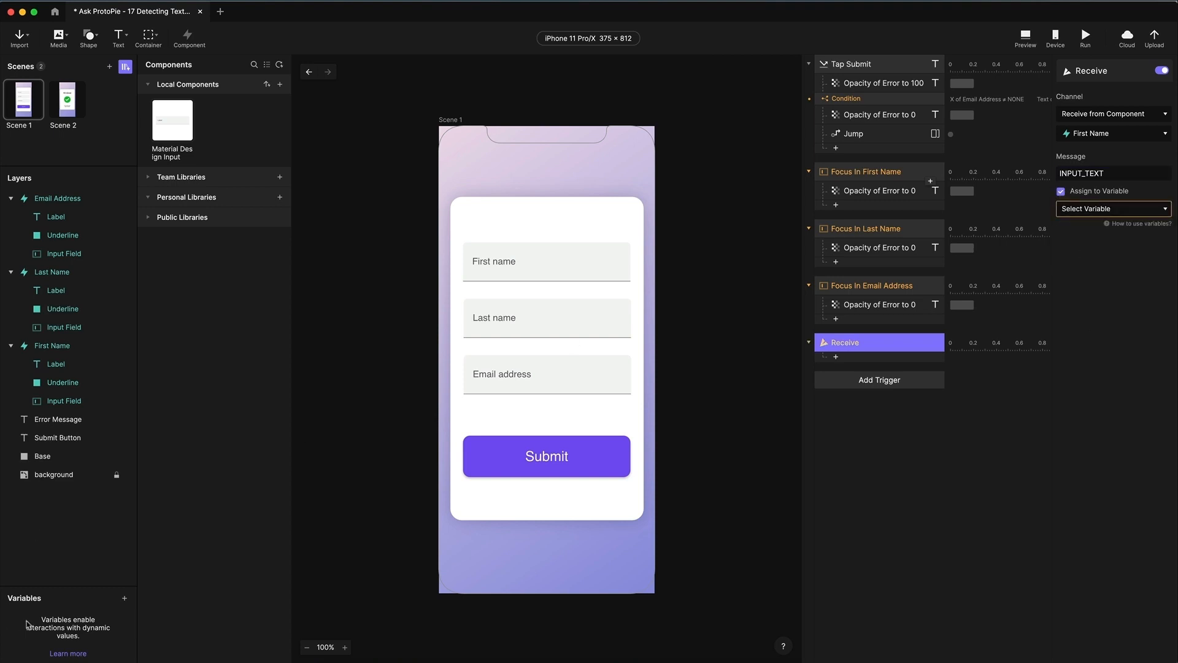
- Create a variable for this scene only and name it firstName
{"action": "left_click", "coordinate": [124, 598]}
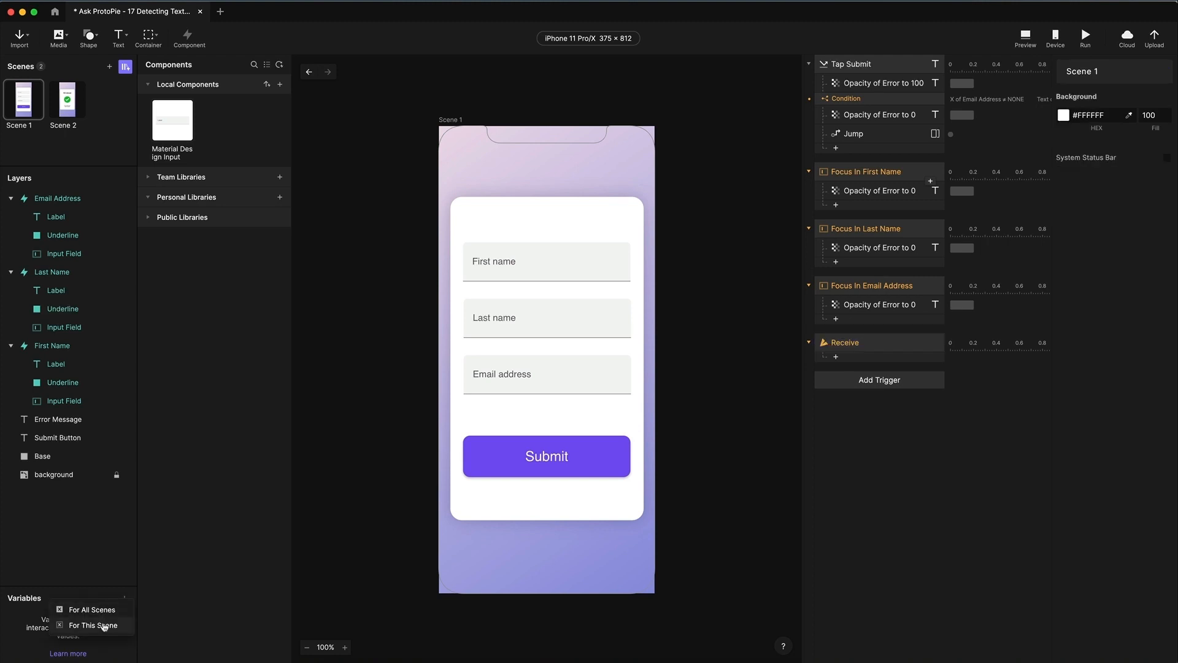
{"action": "left_click", "coordinate": [104, 625]}
{"action": "double_click", "coordinate": [38, 618]}
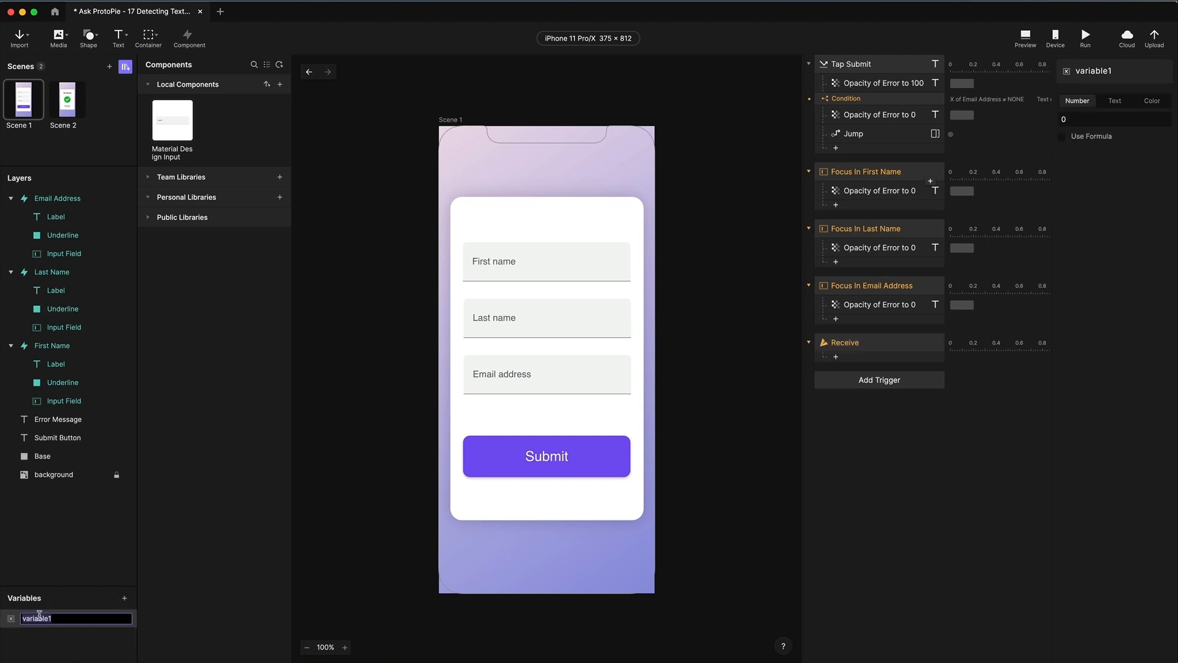
{"action": "type", "text": "firstName"}
{"action": "key", "text": "Return"}
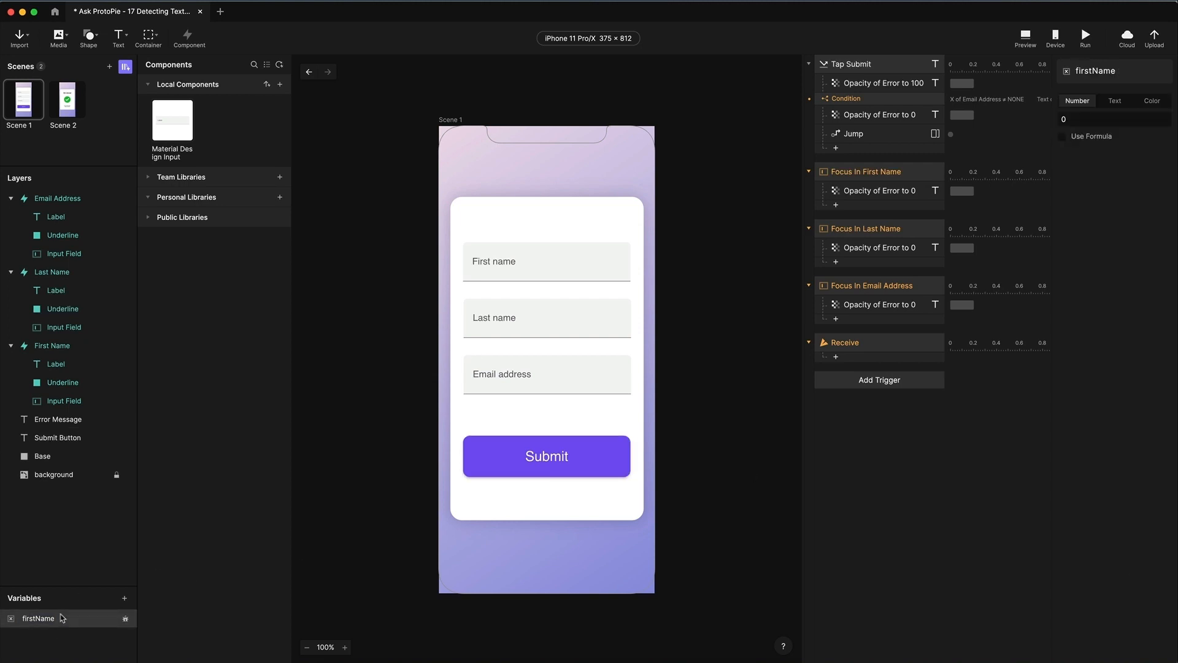
- Set the firstName variable's type to Text and assign it to the First Name component's Receive trigger
{"action": "left_click", "coordinate": [1115, 101]}
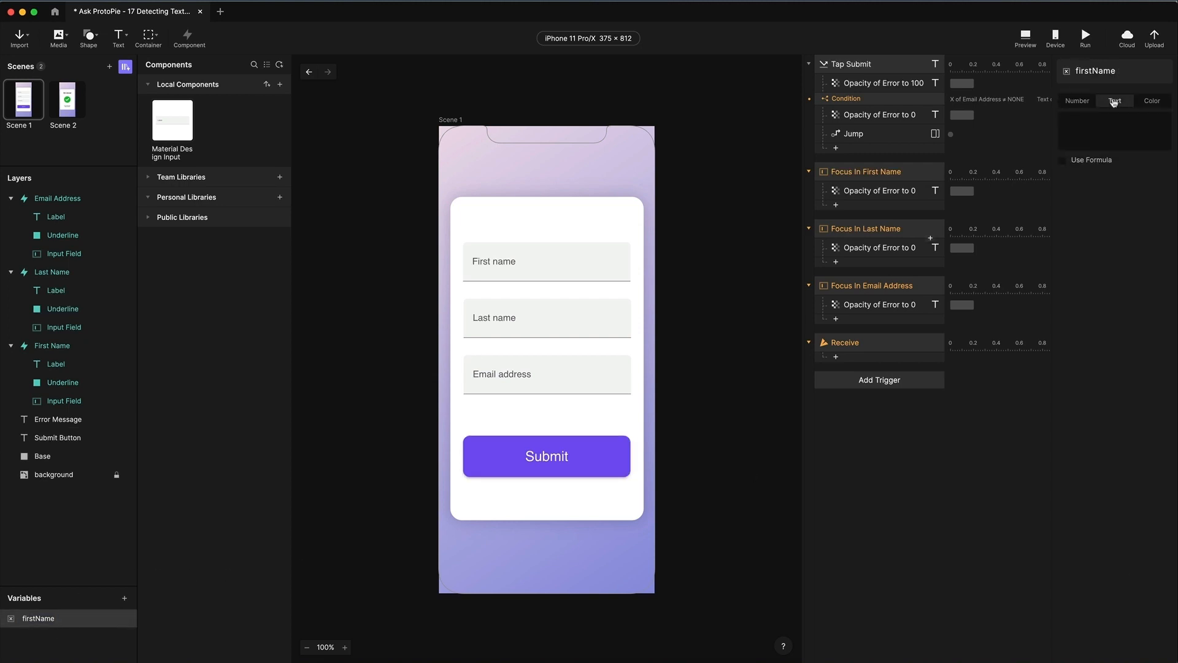
{"action": "left_click", "coordinate": [867, 344]}
{"action": "left_click", "coordinate": [1094, 209]}
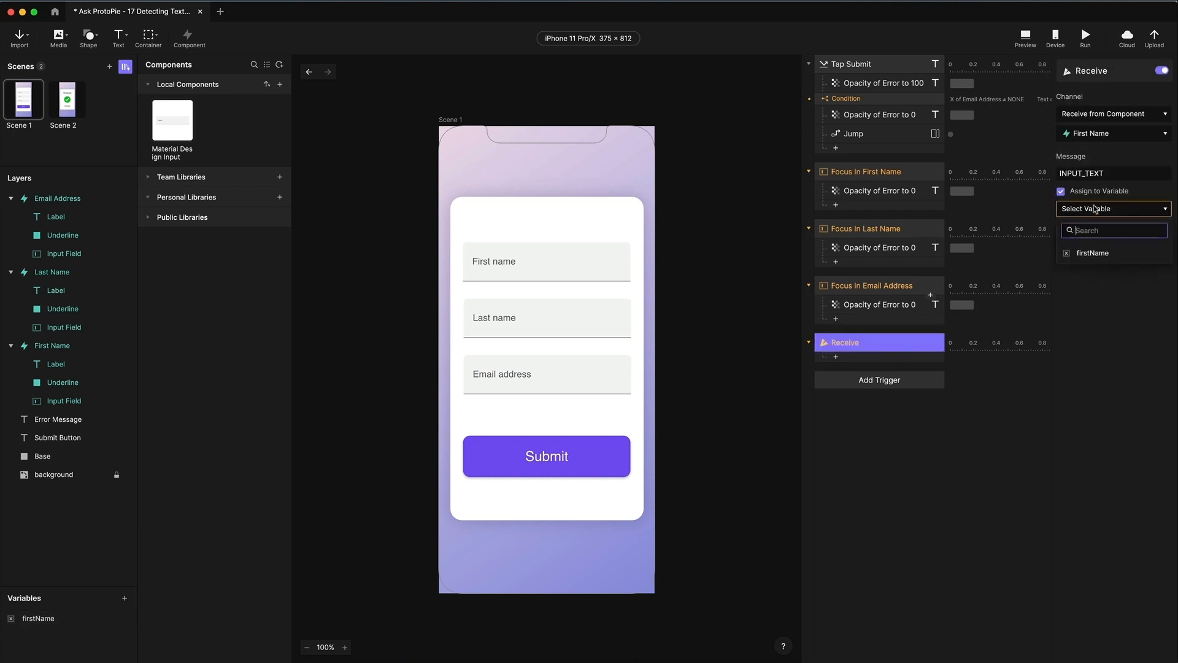
{"action": "left_click", "coordinate": [1098, 253]}
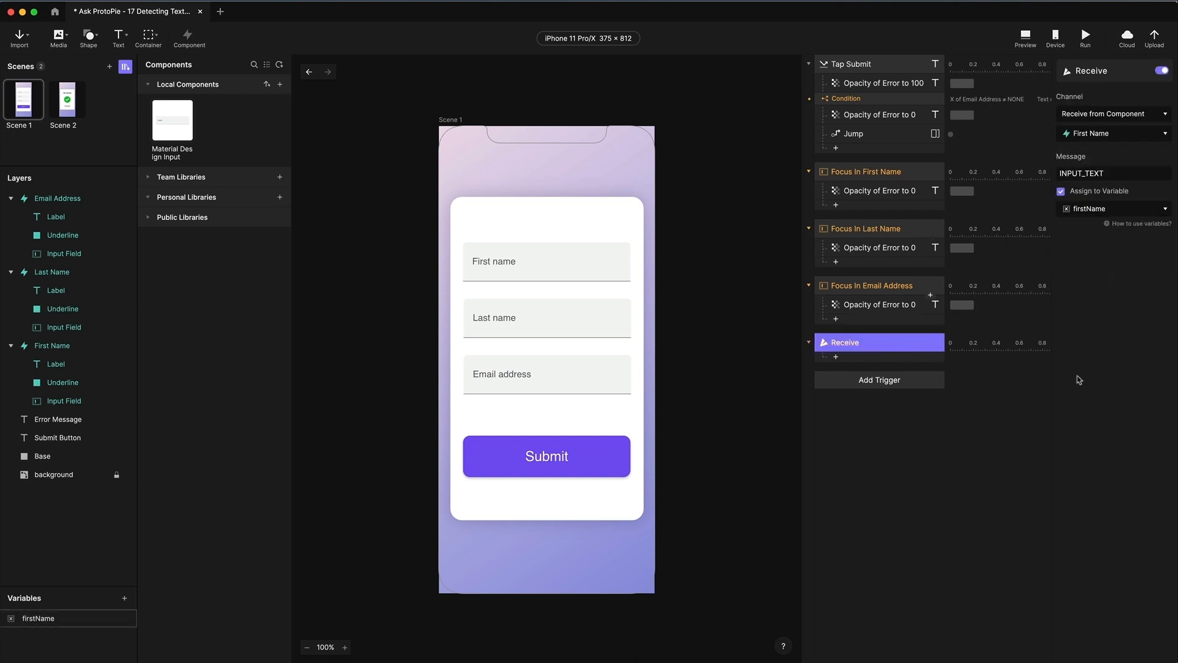
- Rename the Receive trigger to "Receive INPUT_TEXT from First Name" and widen the trigger column to show more of the name
{"action": "double_click", "coordinate": [849, 342]}
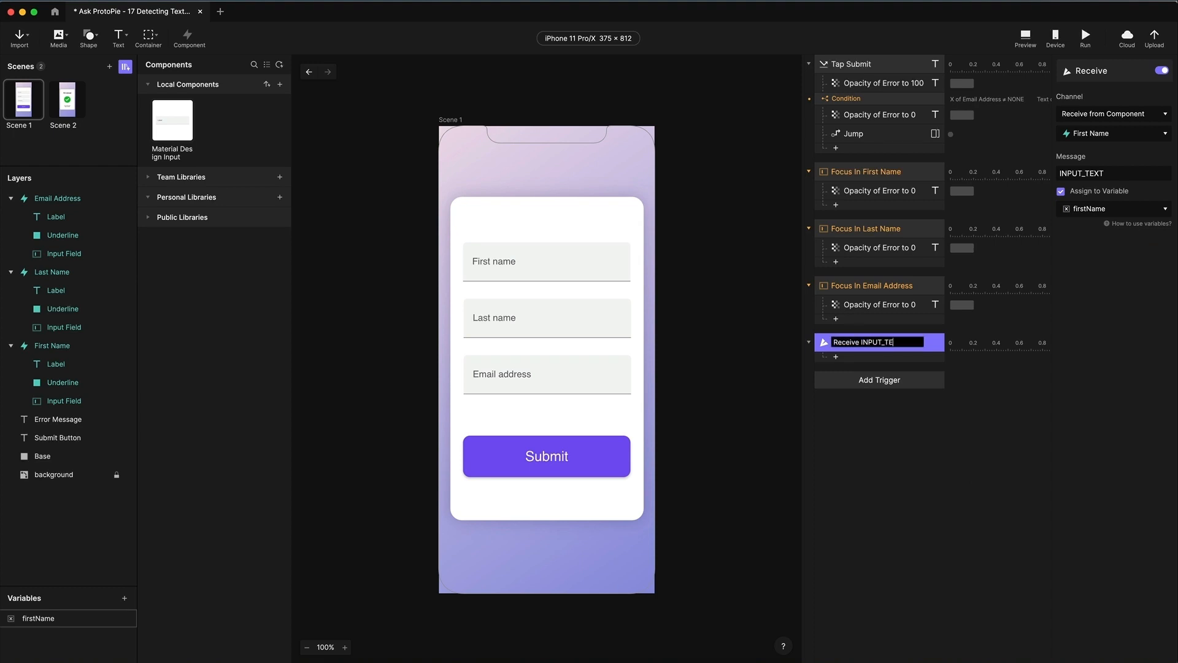
{"action": "type", "text": "INPUT_TEXT from First Name"}
{"action": "key", "text": "Return"}
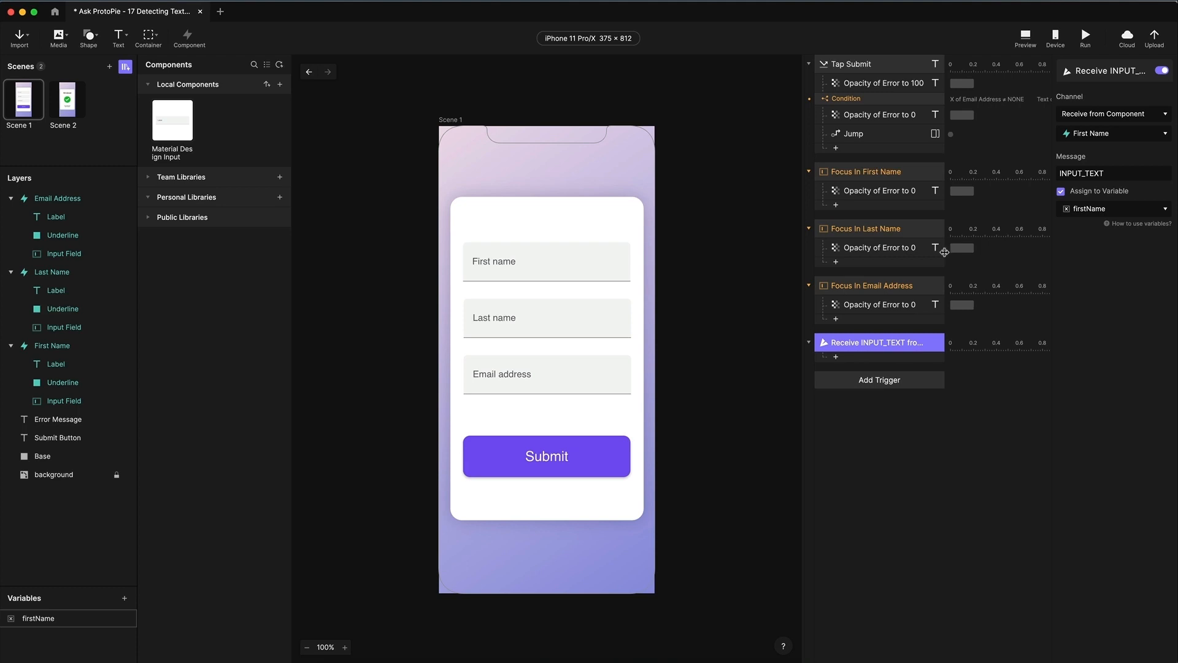
{"action": "left_click_drag", "start_coordinate": [945, 252], "coordinate": [968, 251]}
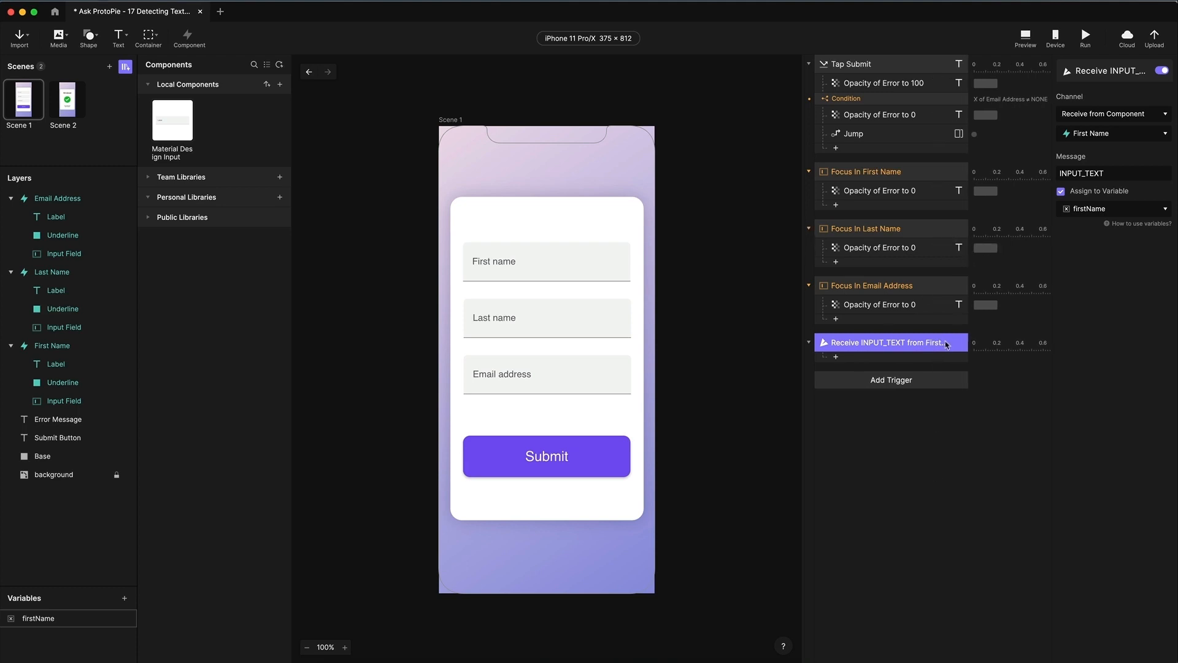
- Duplicate the First Name Receive trigger, set its source component to Last Name and rename it "Receive INPUT_TEXT from Last Name"
{"action": "key", "text": "super+d"}
{"action": "left_click", "coordinate": [917, 469]}
{"action": "left_click", "coordinate": [910, 381]}
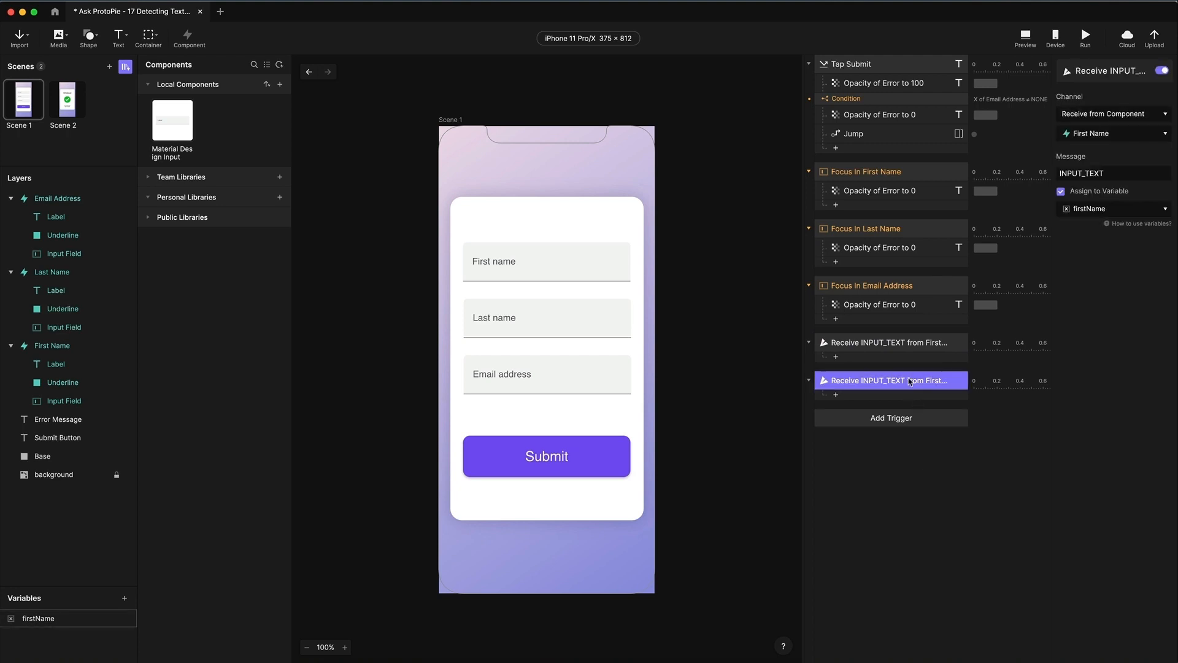
{"action": "left_click", "coordinate": [1112, 136]}
{"action": "left_click", "coordinate": [1100, 193]}
{"action": "double_click", "coordinate": [933, 383]}
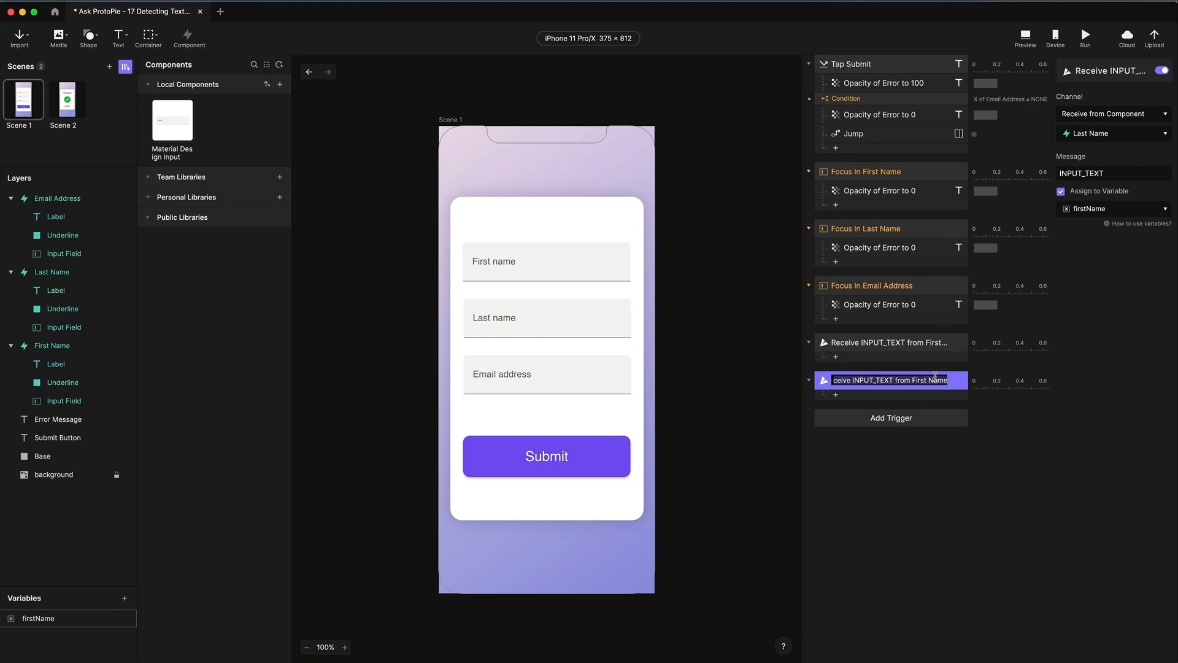
{"action": "type", "text": "Last..."}
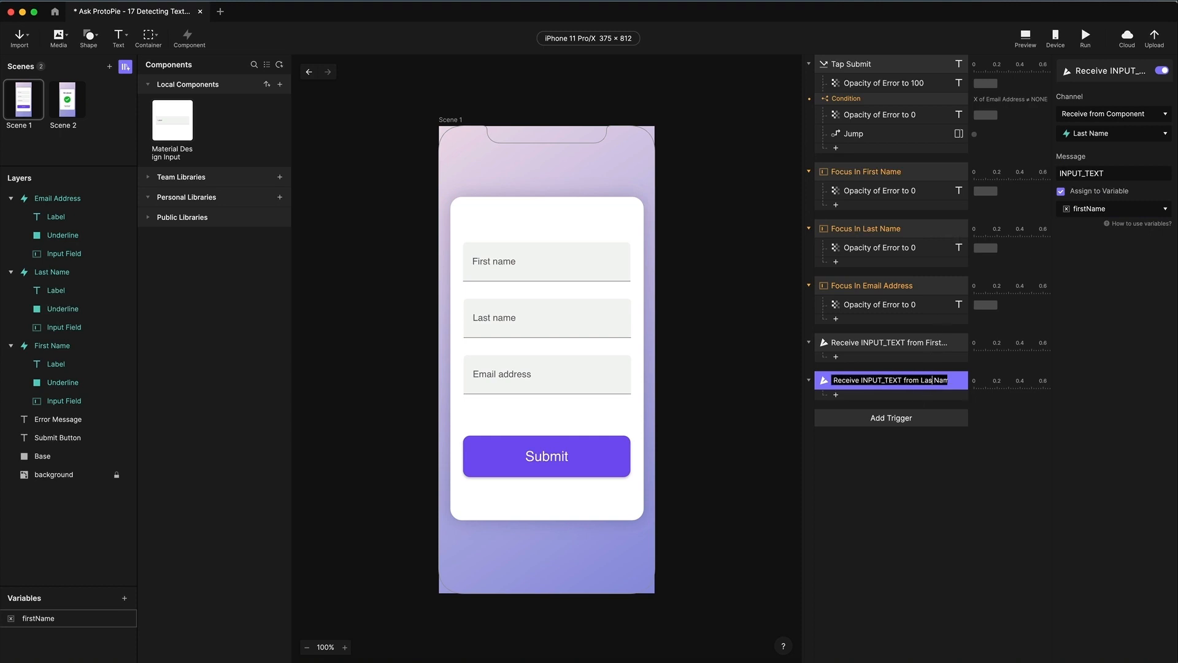
- Create a variable for this scene only, name it lastName and set its type to Text
{"action": "left_click", "coordinate": [68, 619]}
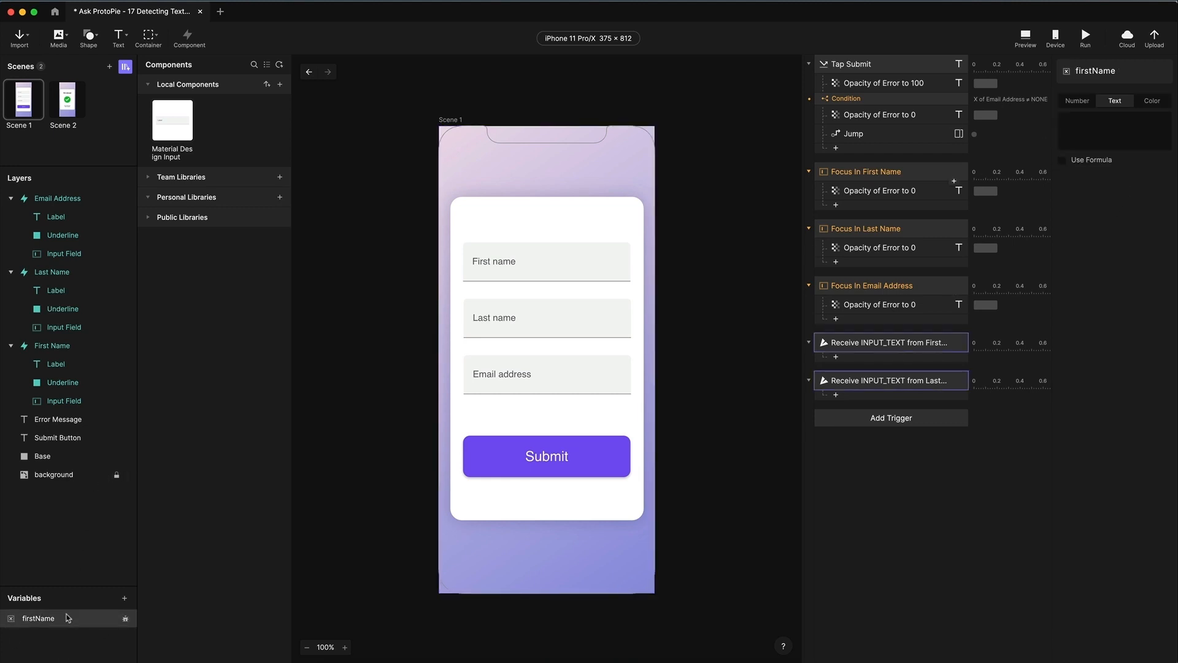
{"action": "left_click", "coordinate": [62, 655]}
{"action": "left_click", "coordinate": [125, 598]}
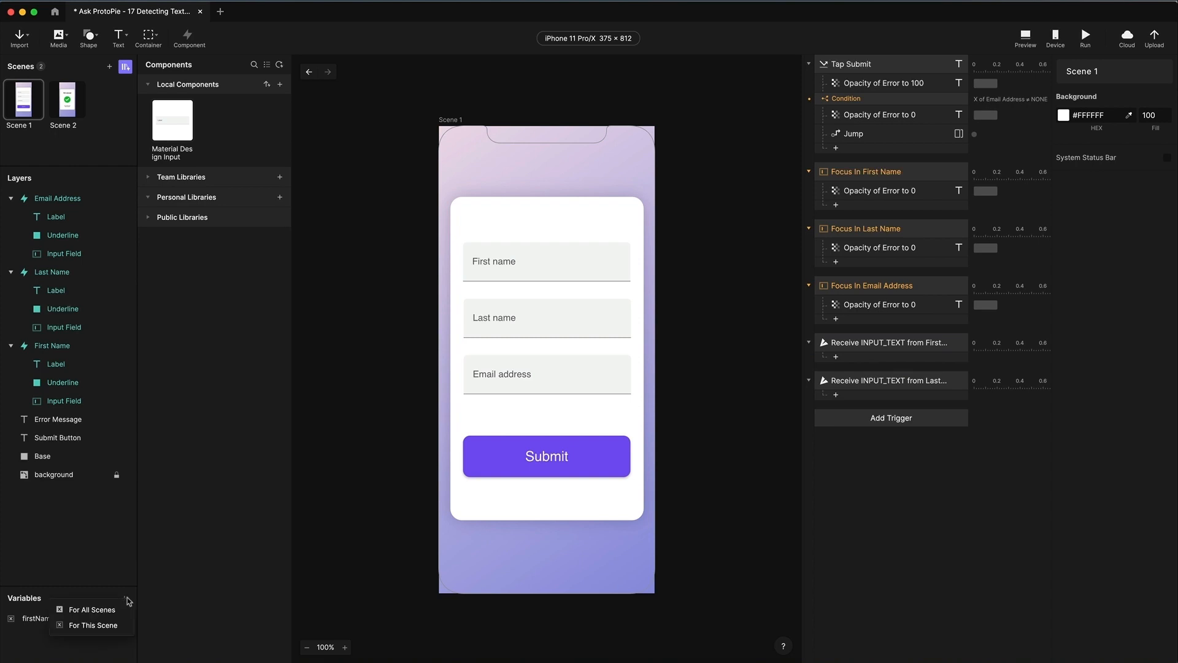
{"action": "left_click", "coordinate": [95, 625]}
{"action": "double_click", "coordinate": [48, 637]}
{"action": "type", "text": "lastName"}
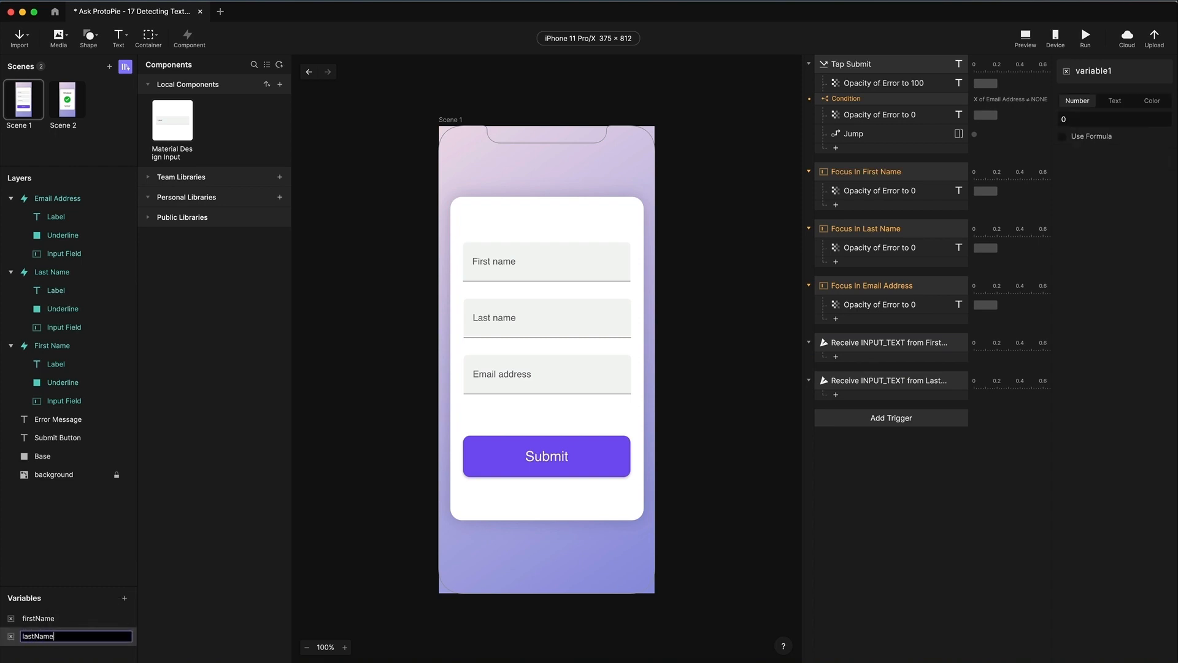
{"action": "key", "text": "Return"}
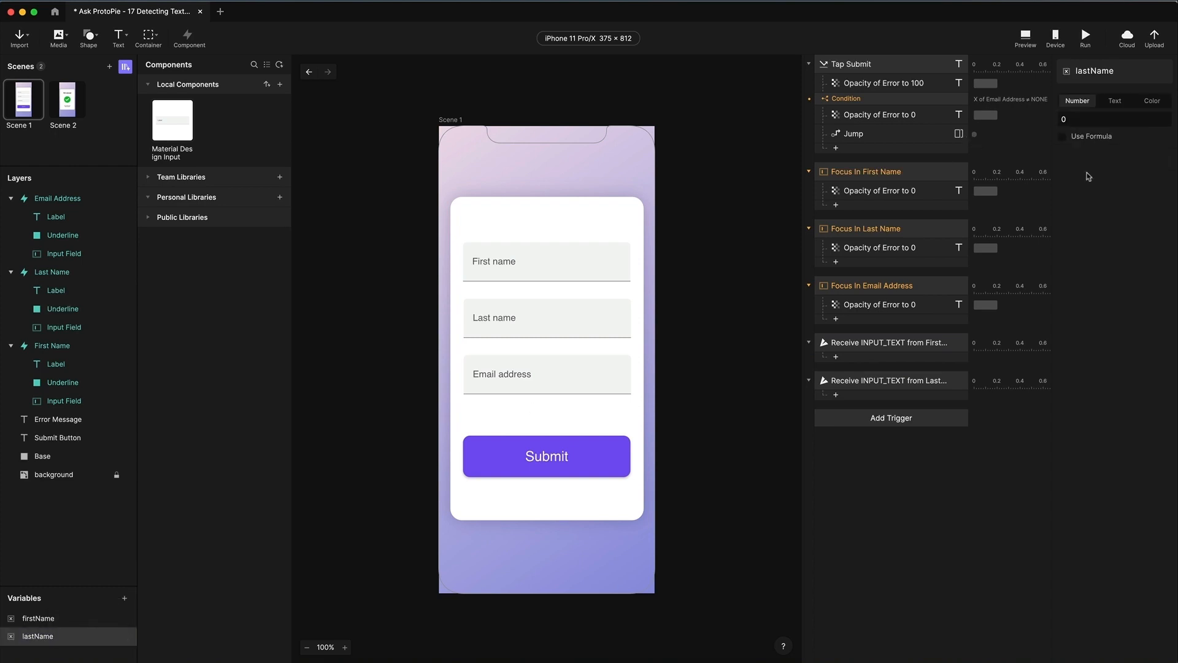
{"action": "left_click", "coordinate": [1117, 106]}
- Assign the lastName variable to the Receive trigger for the Last Name component
{"action": "left_click", "coordinate": [899, 382]}
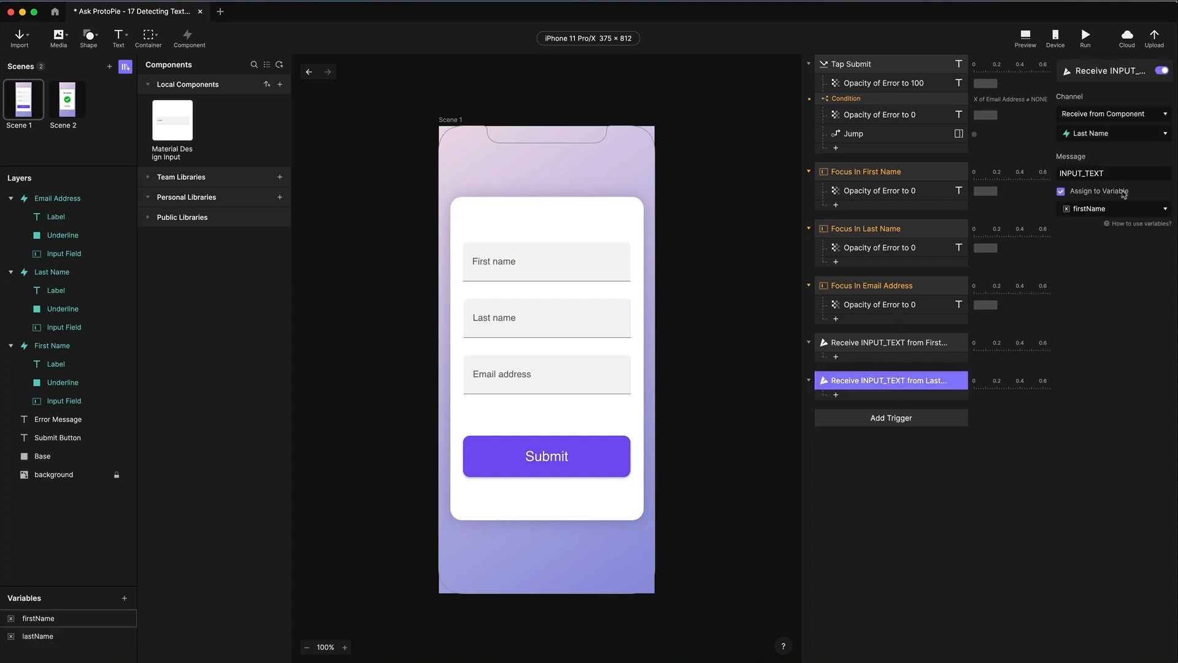
{"action": "left_click", "coordinate": [1104, 209]}
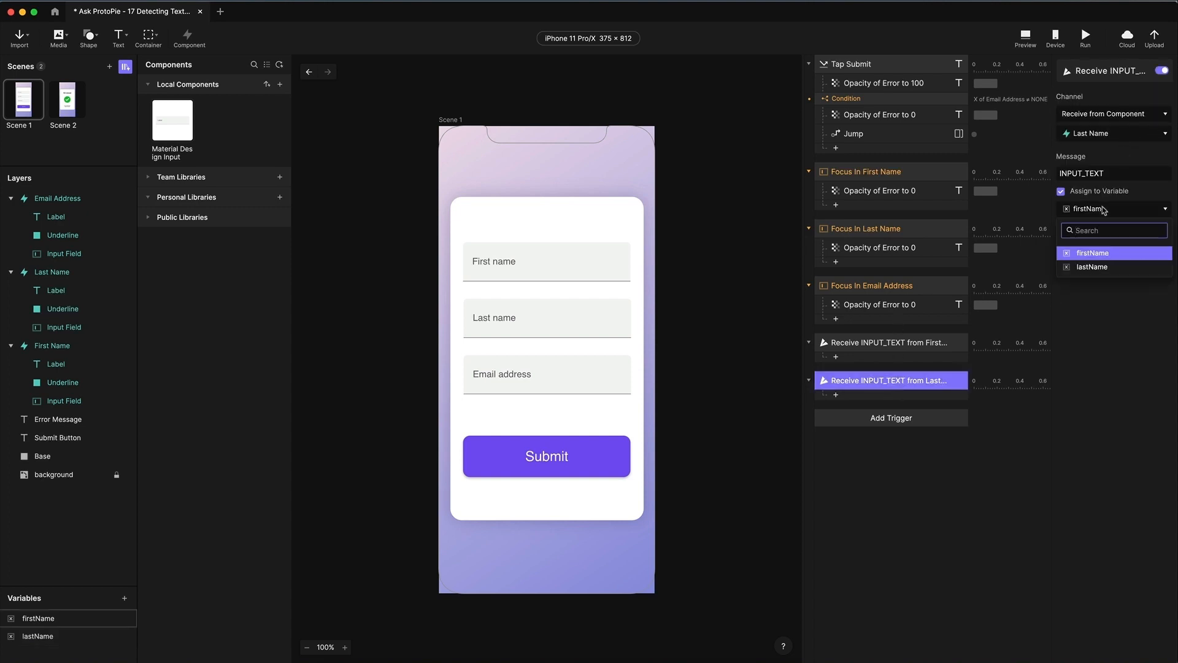
{"action": "left_click", "coordinate": [1099, 267]}
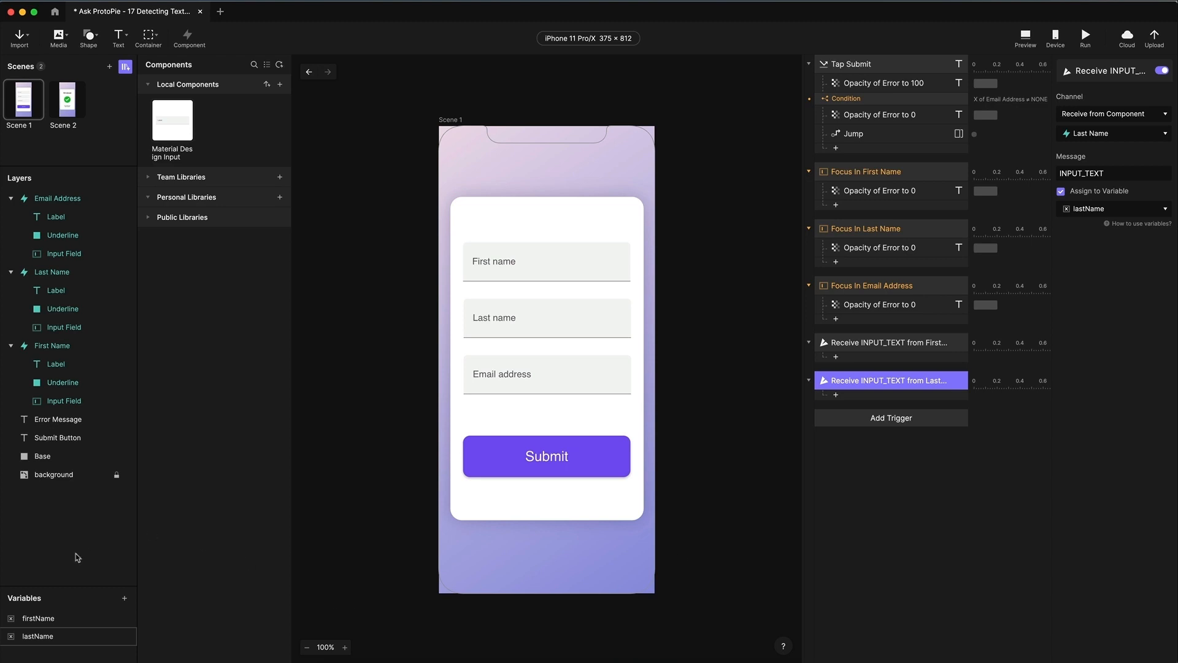
- Create a Text variable named emailAddress for this scene only, and check the types of all three variables
{"action": "left_click", "coordinate": [125, 599]}
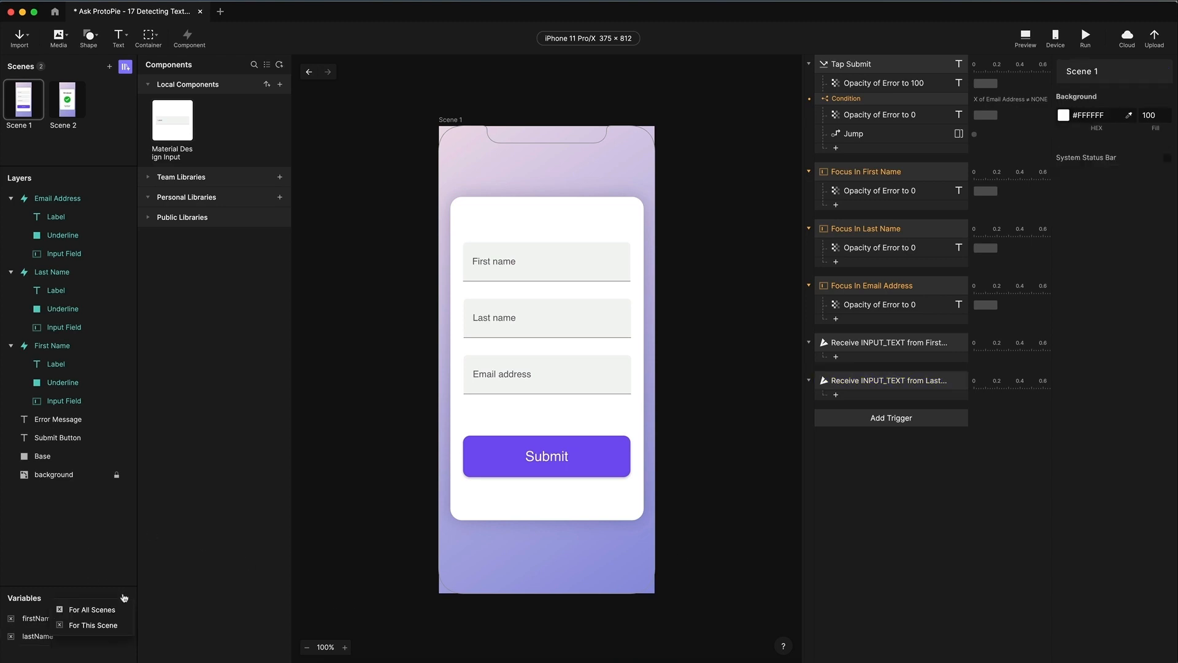
{"action": "left_click", "coordinate": [113, 625]}
{"action": "double_click", "coordinate": [43, 656]}
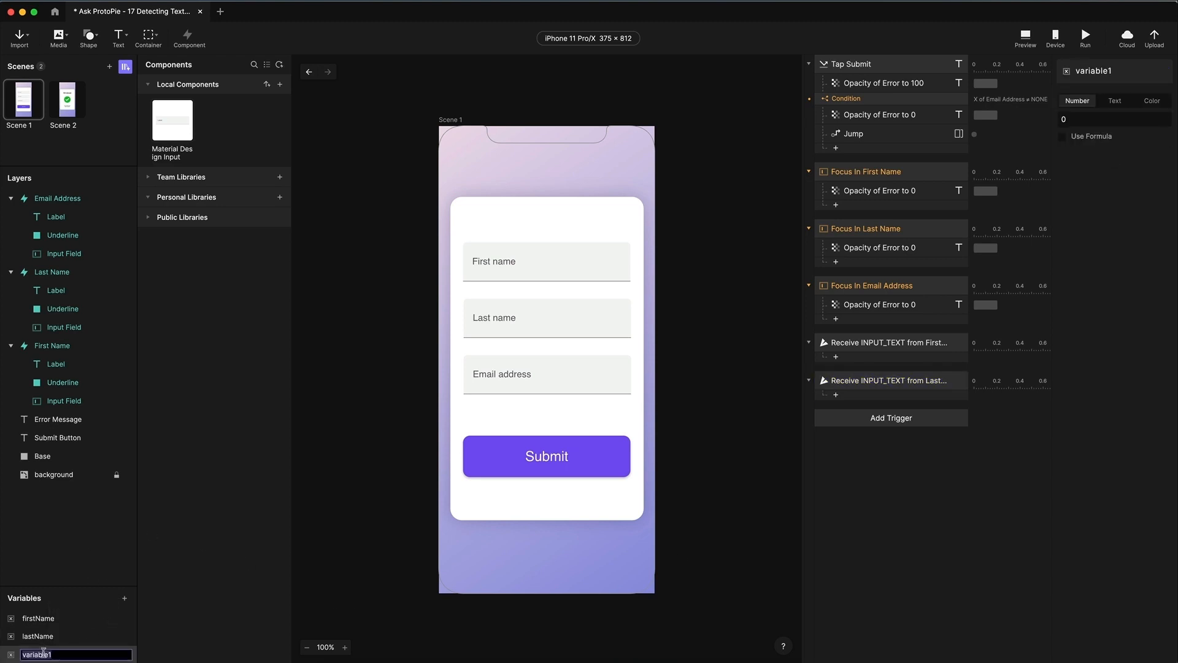
{"action": "type", "text": "emailAddress"}
{"action": "key", "text": "Return"}
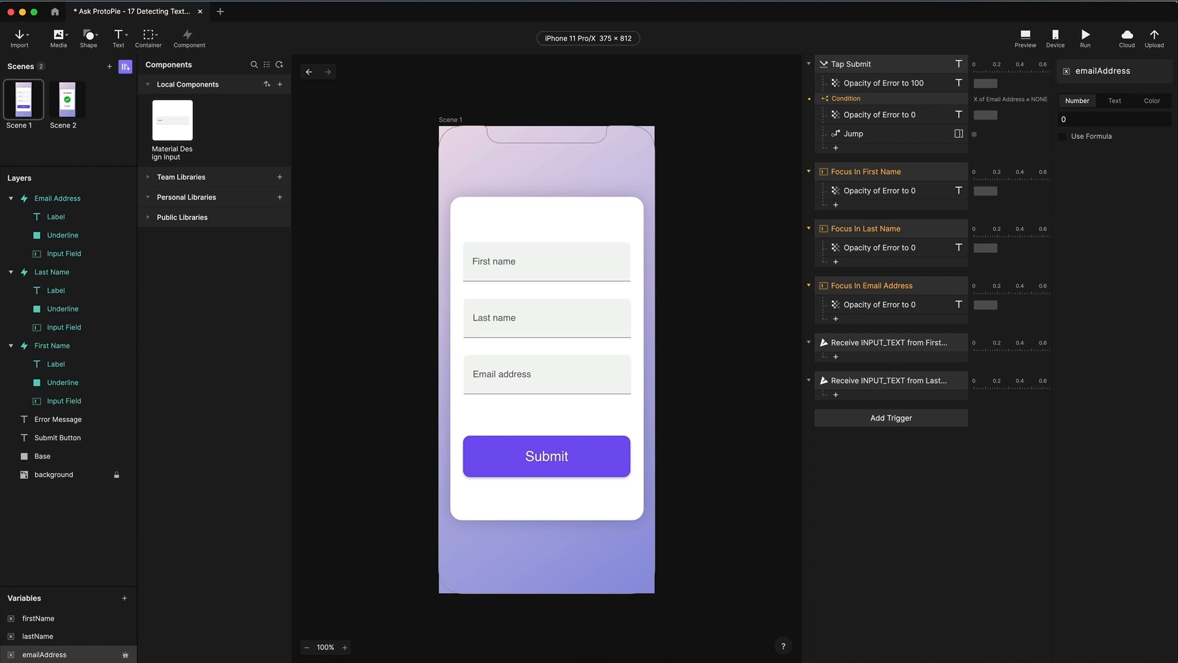
{"action": "left_click", "coordinate": [1115, 101]}
{"action": "left_click", "coordinate": [50, 623]}
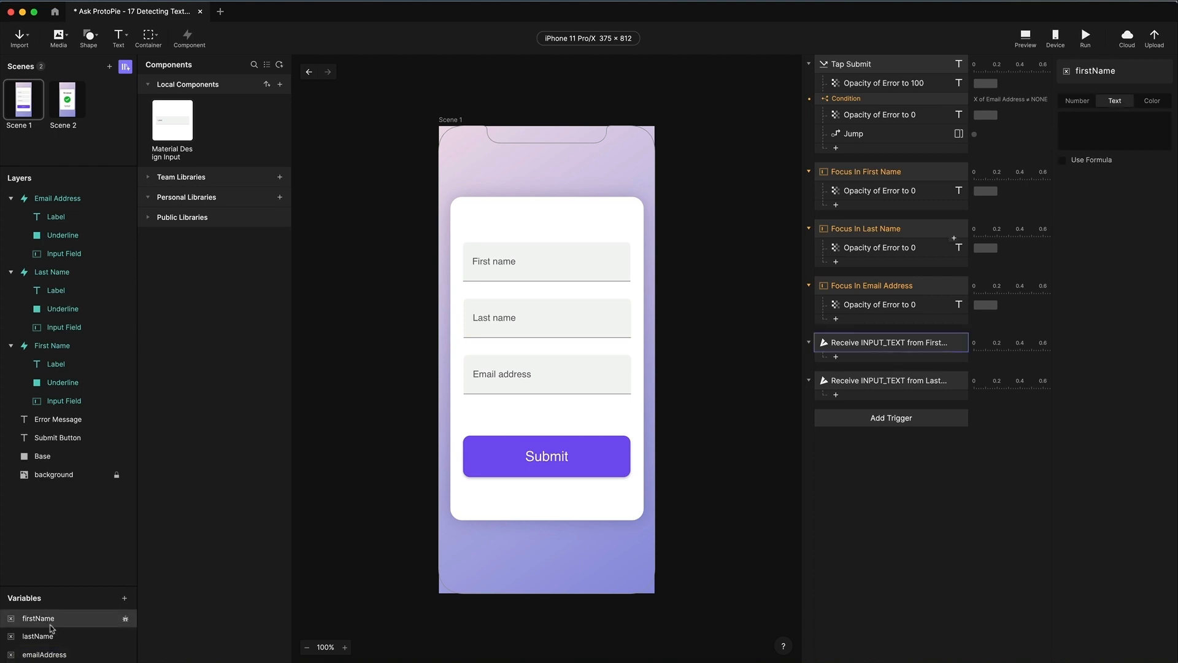
{"action": "left_click", "coordinate": [51, 636]}
{"action": "left_click", "coordinate": [53, 655]}
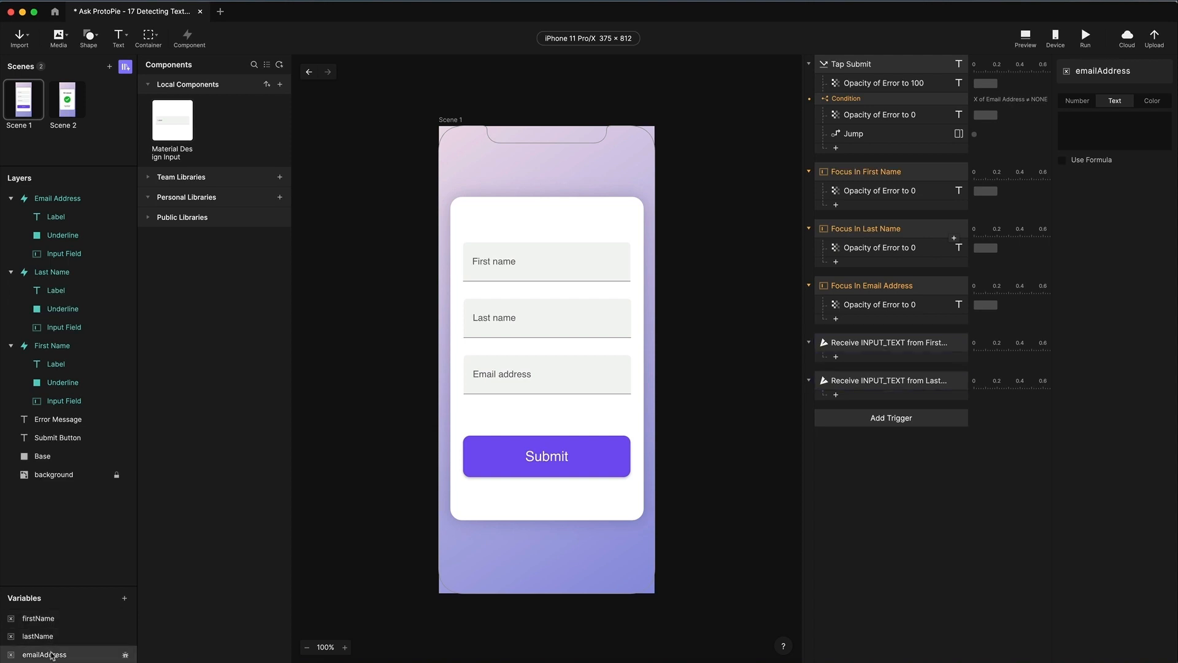
{"action": "left_click", "coordinate": [922, 484]}
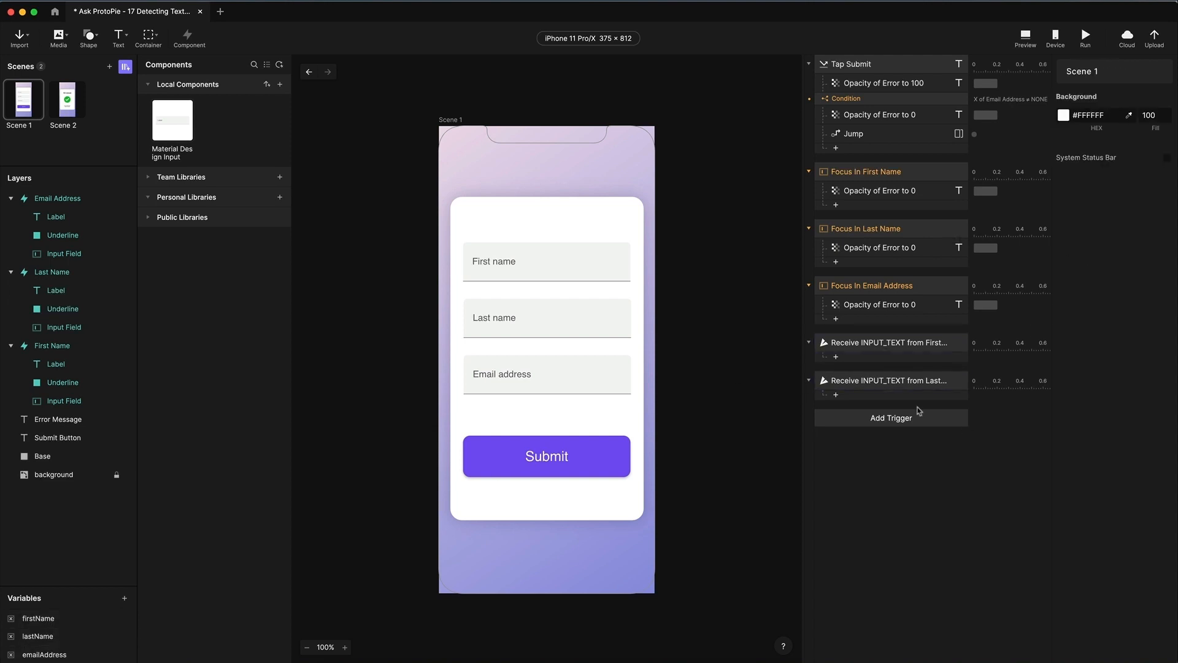
- Duplicate the Last Name Receive trigger and set the copy's source component to Email Address
{"action": "left_click", "coordinate": [914, 377]}
{"action": "key", "text": "super+d"}
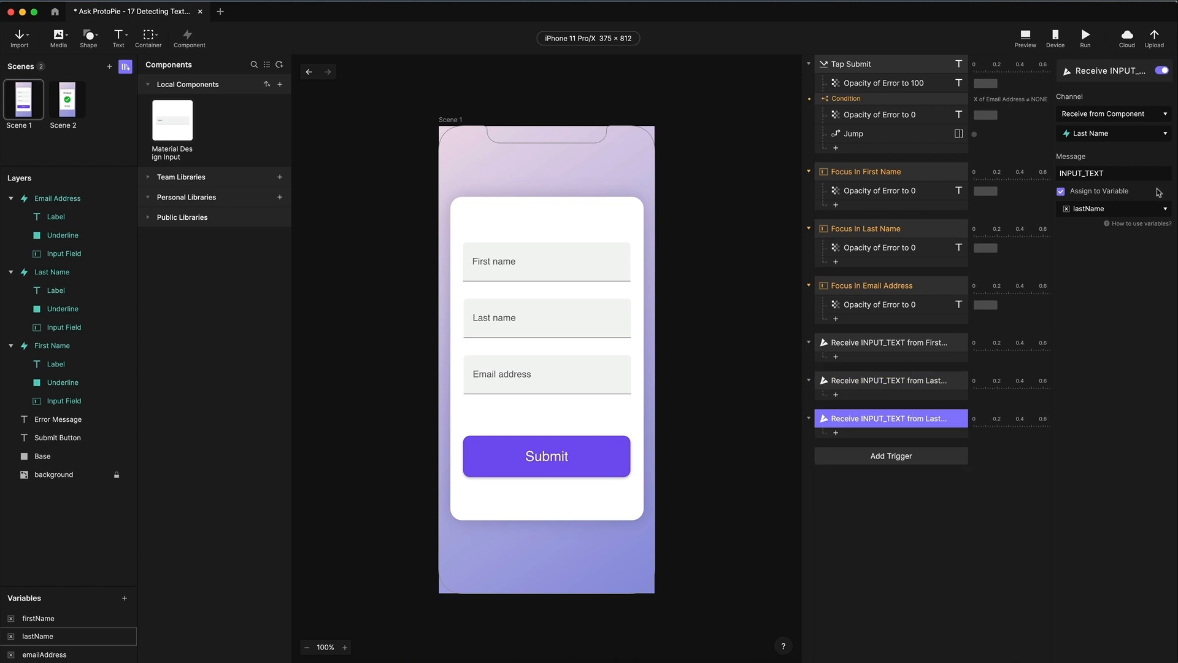
{"action": "left_click", "coordinate": [1120, 132]}
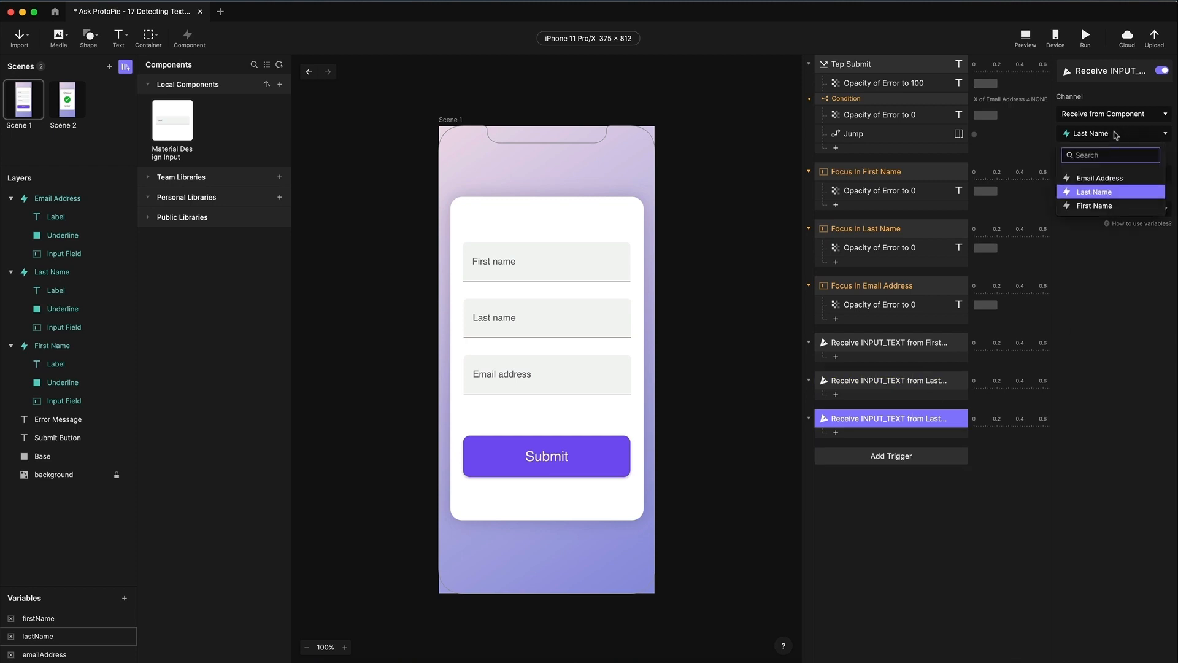
{"action": "left_click", "coordinate": [1101, 180]}
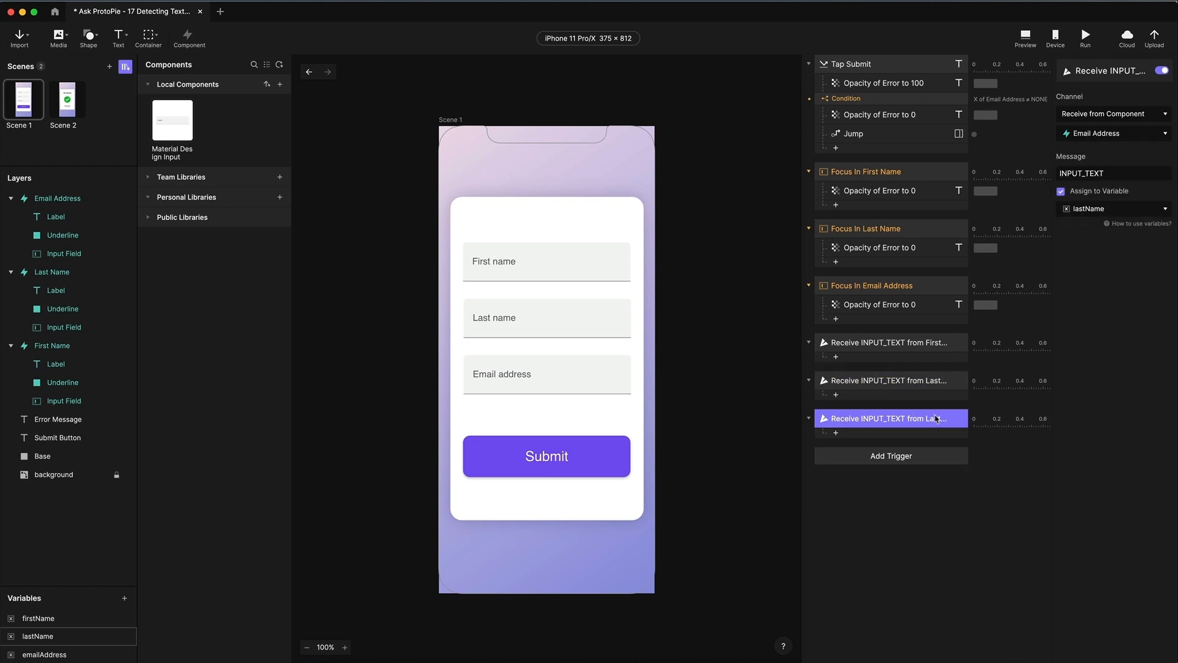
- Rename the duplicated trigger to "Receive INPUT_TEXT from Email Address" and assign the emailAddress variable to it
{"action": "double_click", "coordinate": [936, 419]}
{"action": "left_click_drag", "start_coordinate": [936, 419], "coordinate": [966, 419]}
{"action": "type", "text": "E"}
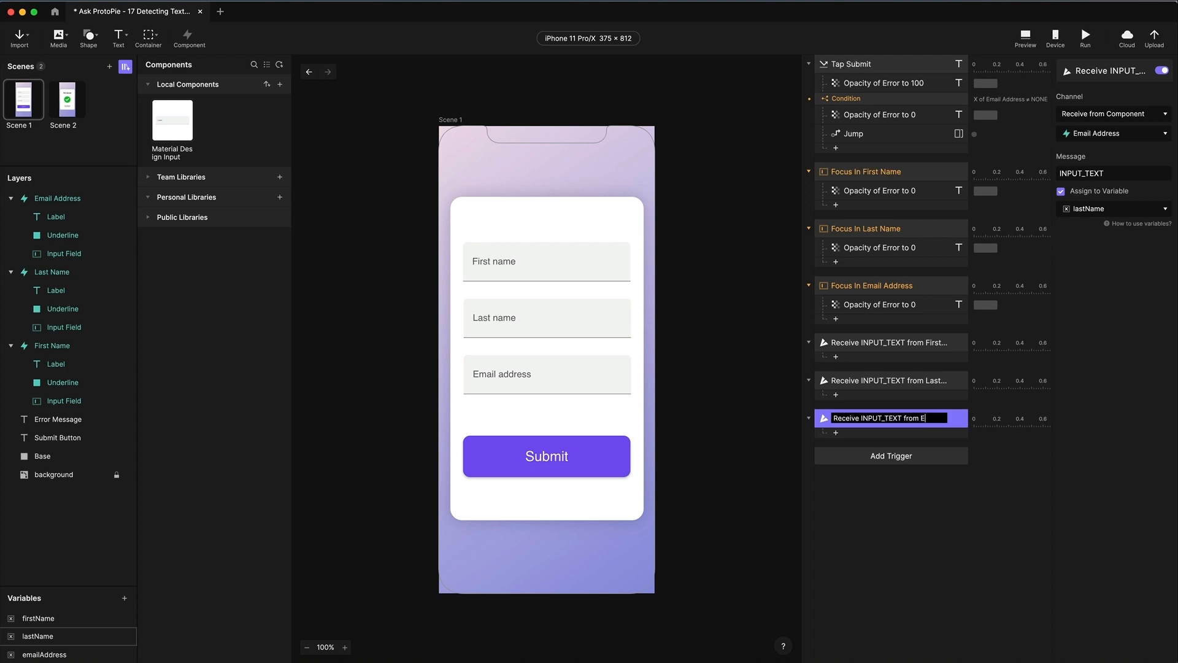
{"action": "type", "text": "mail Address"}
{"action": "key", "text": "Return"}
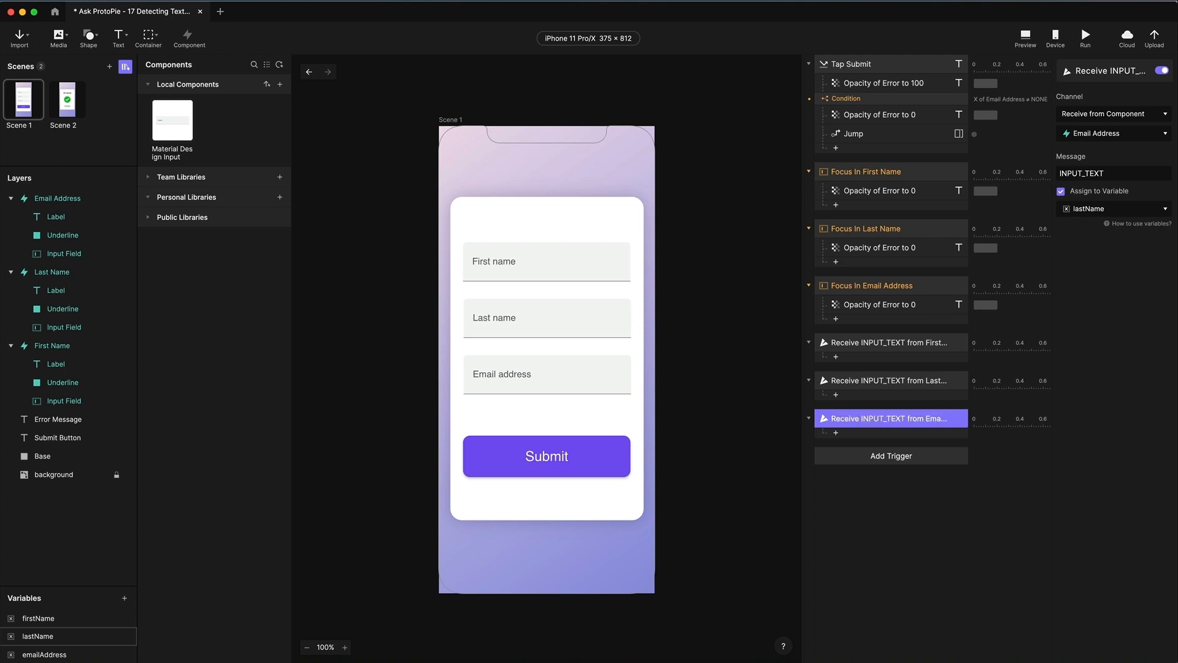
{"action": "left_click", "coordinate": [1098, 209]}
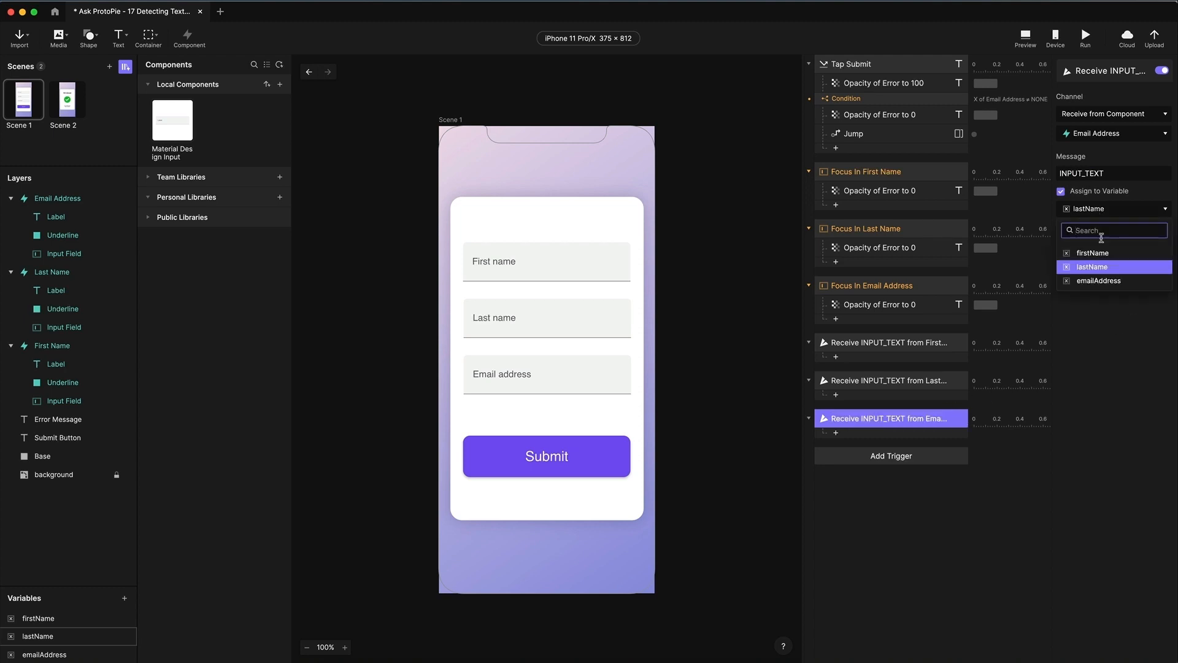
{"action": "left_click", "coordinate": [1099, 281]}
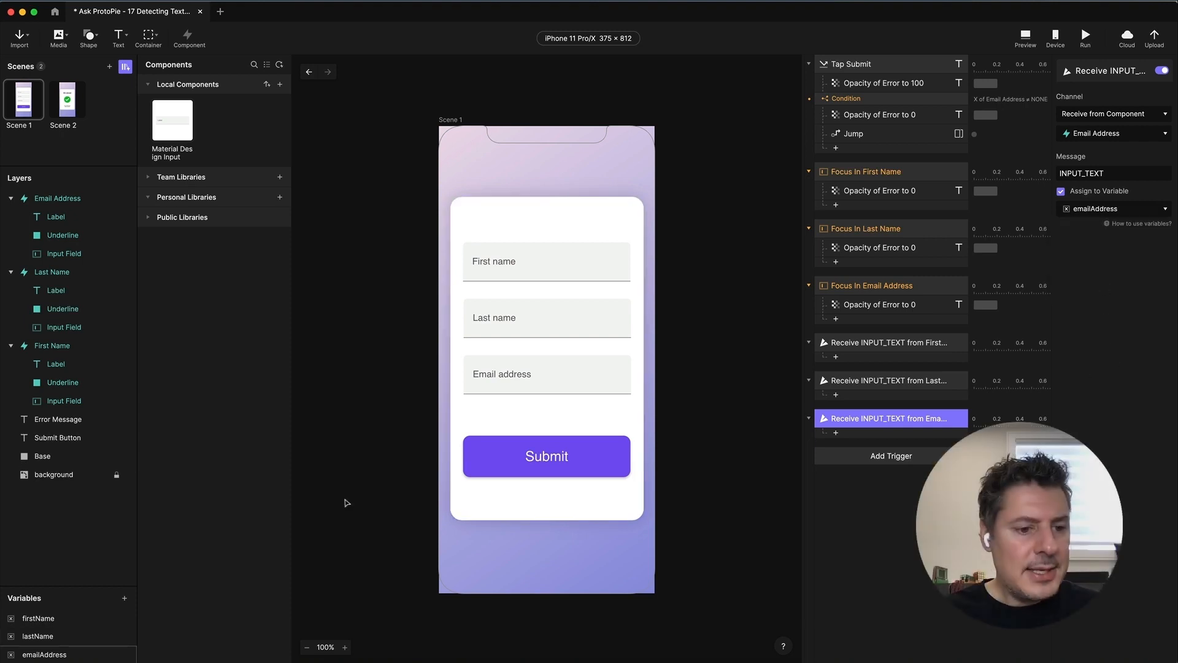
- Turn on the on-canvas debug labels for the firstName, lastName and emailAddress variables
{"action": "left_click", "coordinate": [126, 618]}
{"action": "left_click", "coordinate": [126, 638]}
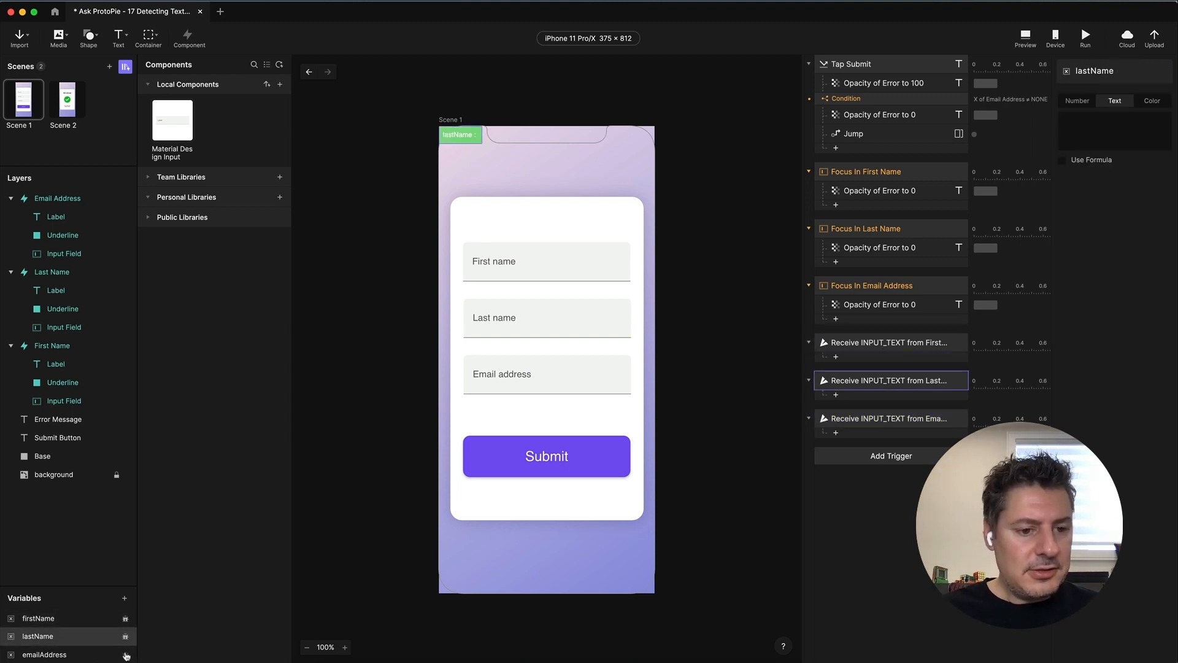
{"action": "left_click", "coordinate": [126, 655]}
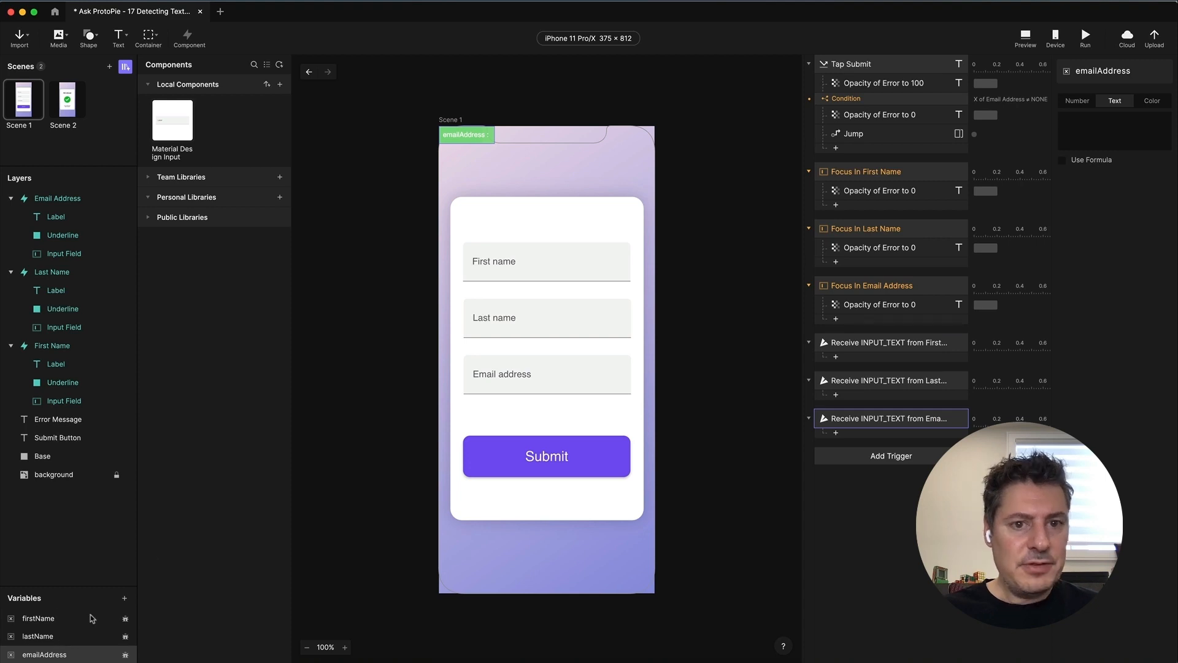
- Stack the three variable debug labels near the upper-left corner of Scene 1 in the order firstName, lastName, emailAddress
{"action": "left_click_drag", "start_coordinate": [464, 135], "coordinate": [542, 156]}
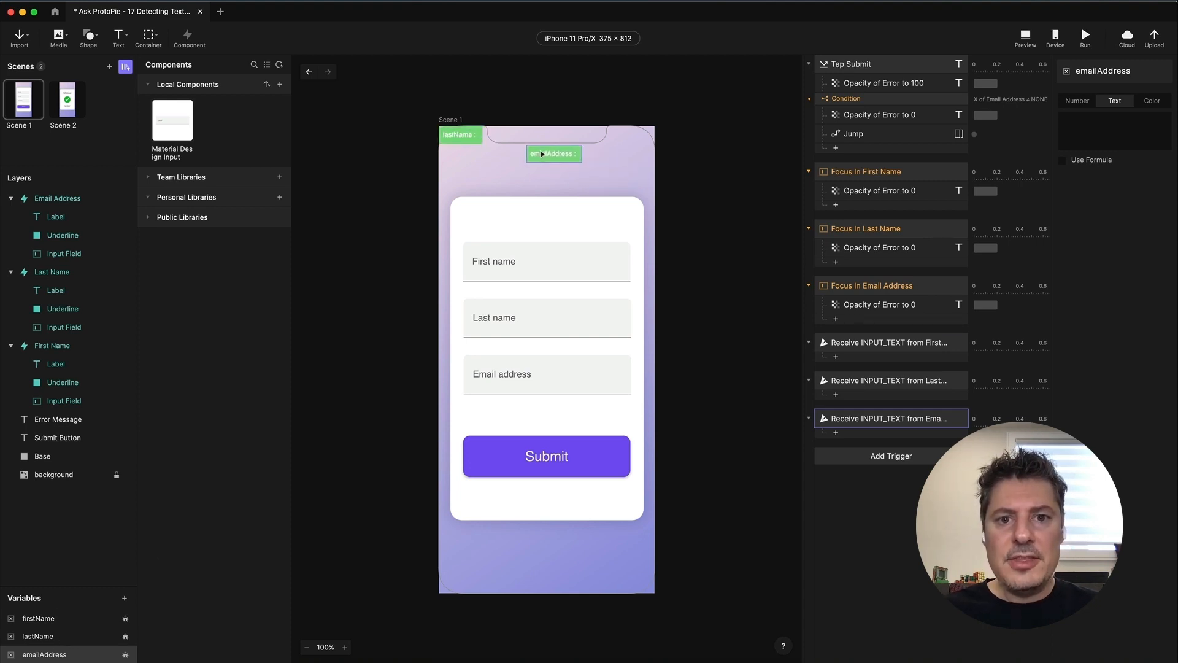
{"action": "left_click_drag", "start_coordinate": [454, 136], "coordinate": [509, 177]}
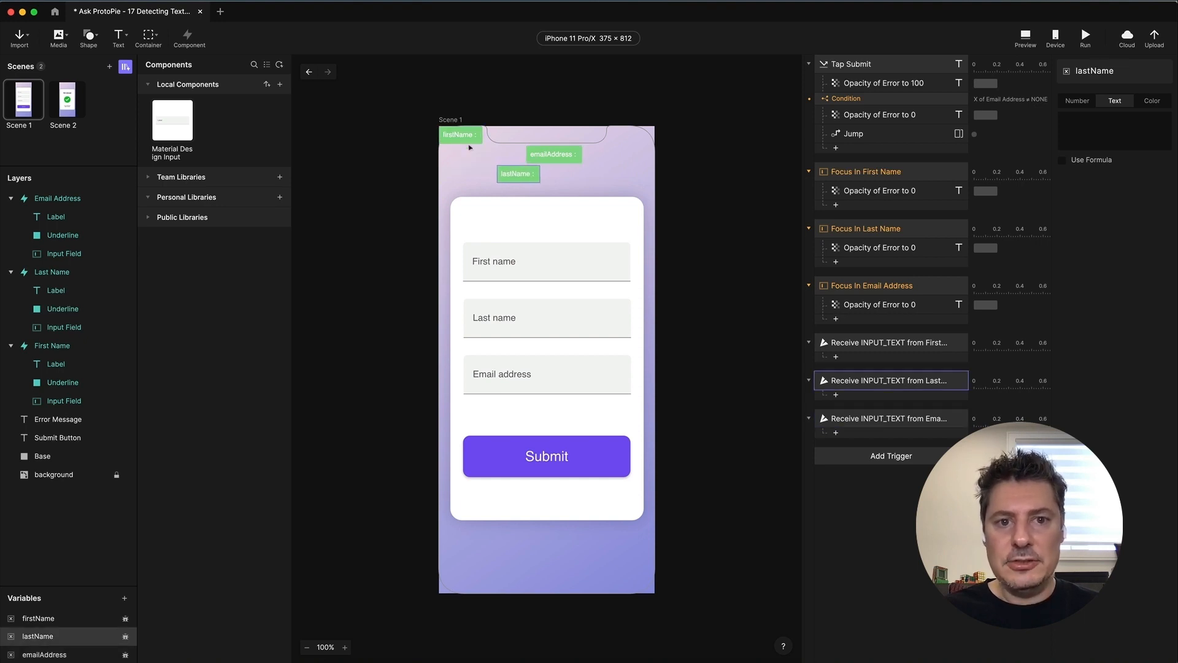
{"action": "left_click_drag", "start_coordinate": [463, 136], "coordinate": [457, 177]}
{"action": "left_click", "coordinate": [549, 156]}
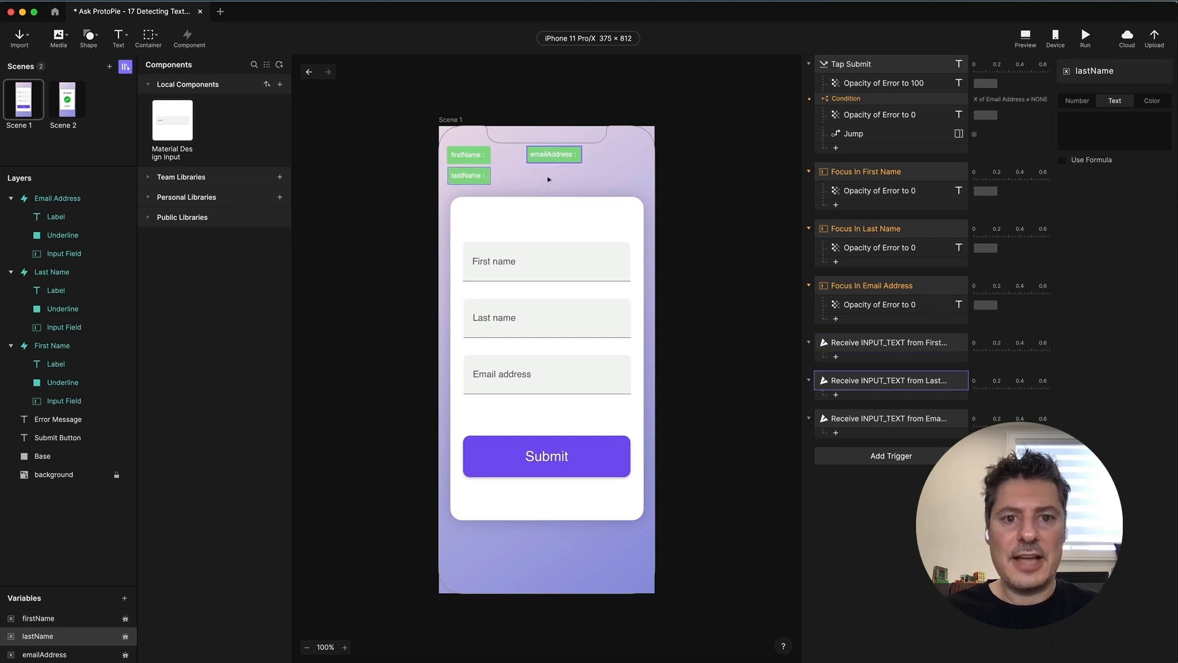
{"action": "left_click_drag", "start_coordinate": [550, 156], "coordinate": [471, 199]}
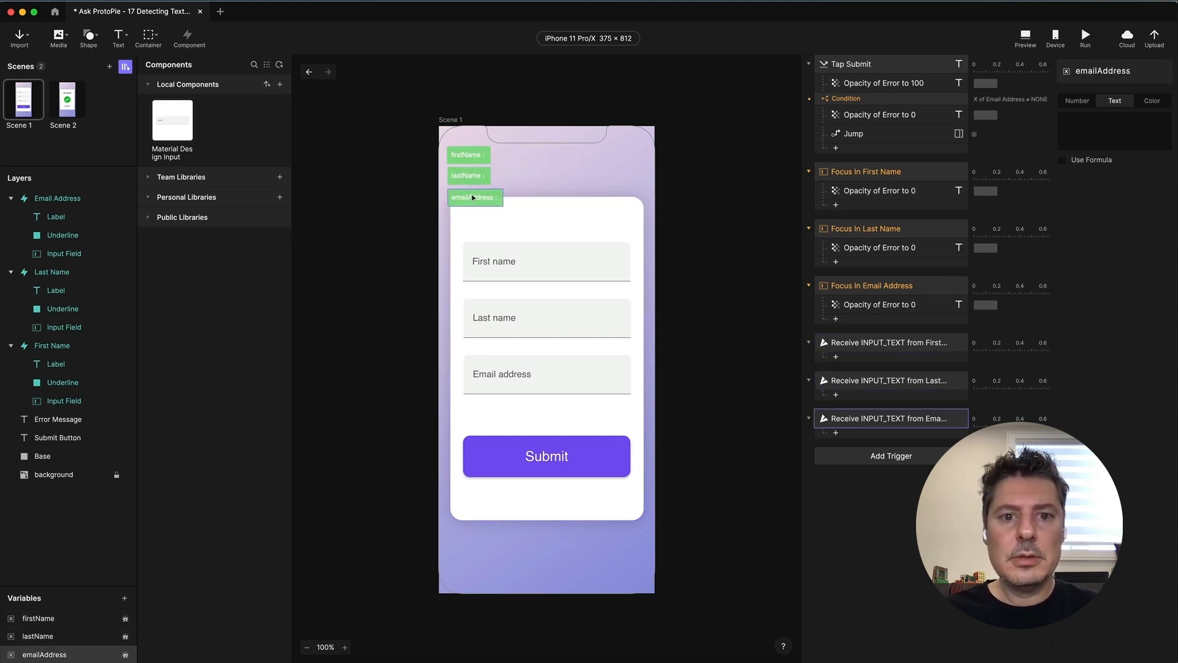
- Preview the scene and fill the first name, last name and email fields with sample text to check the variable debug labels
{"action": "left_click", "coordinate": [1025, 38]}
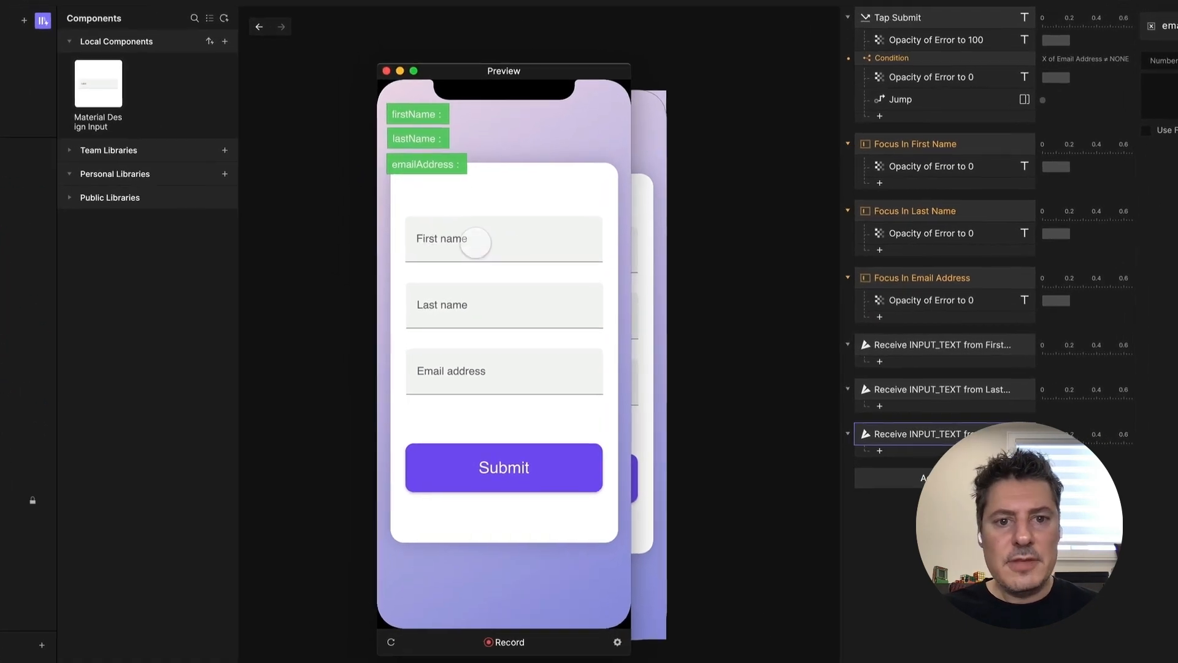
{"action": "left_click", "coordinate": [475, 243]}
{"action": "type", "text": "kljhkjdfgsh"}
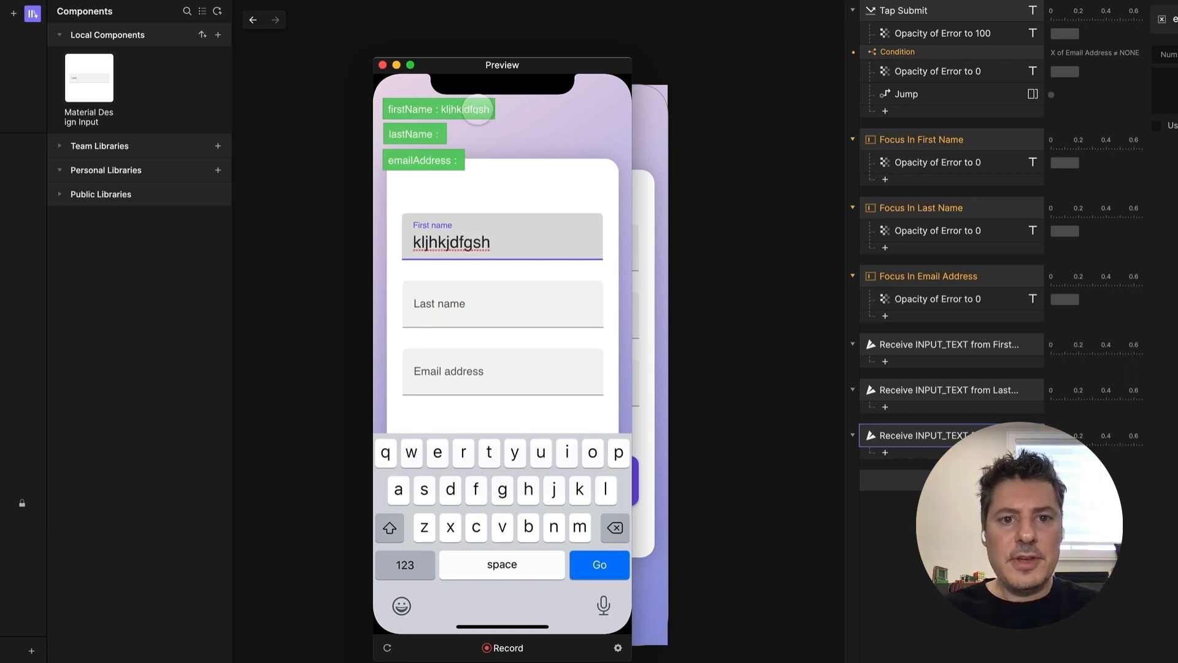
{"action": "left_click", "coordinate": [490, 306]}
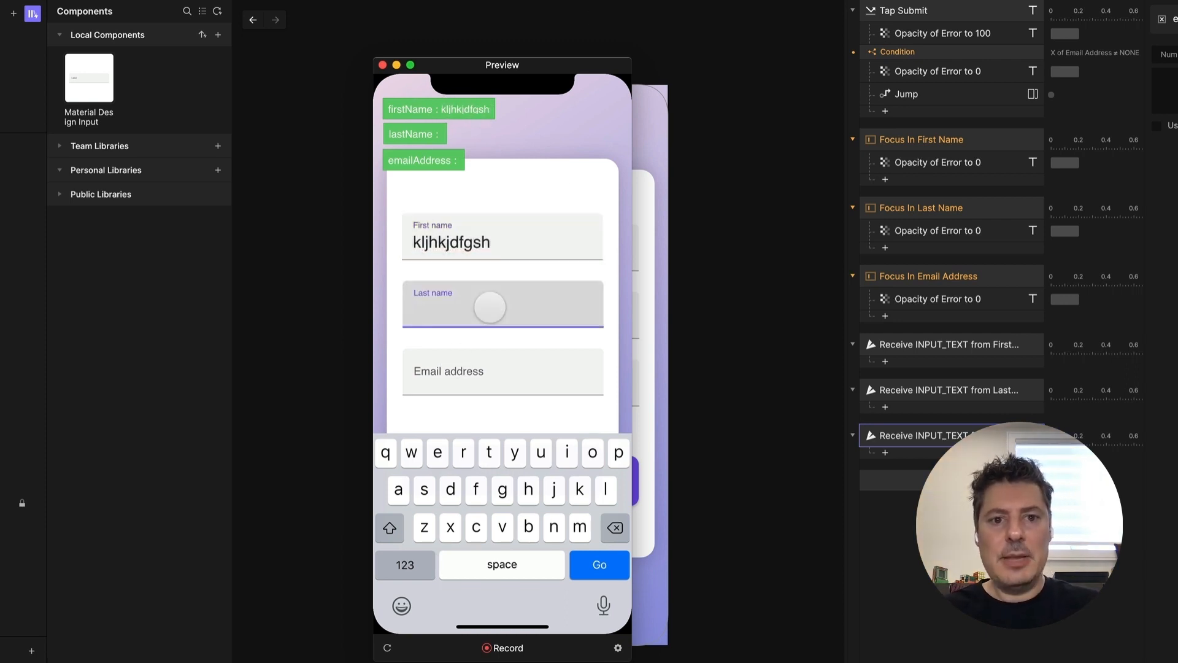
{"action": "type", "text": ".kzjsdkb"}
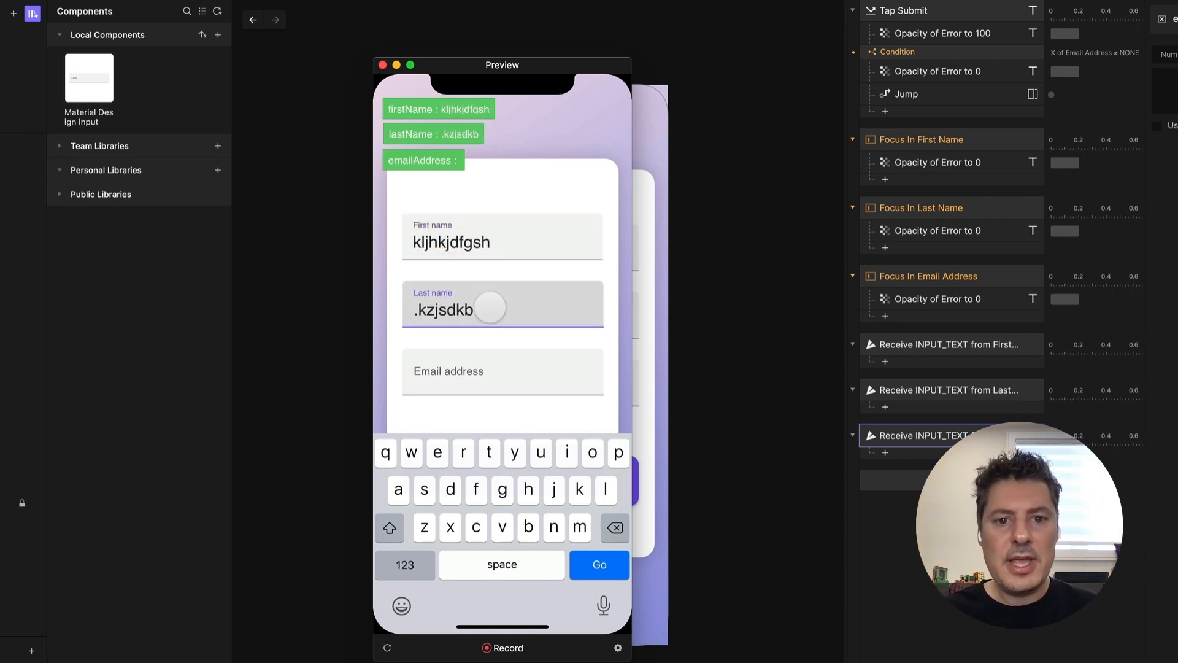
{"action": "left_click", "coordinate": [508, 371]}
{"action": "type", "text": "laksdhfg"}
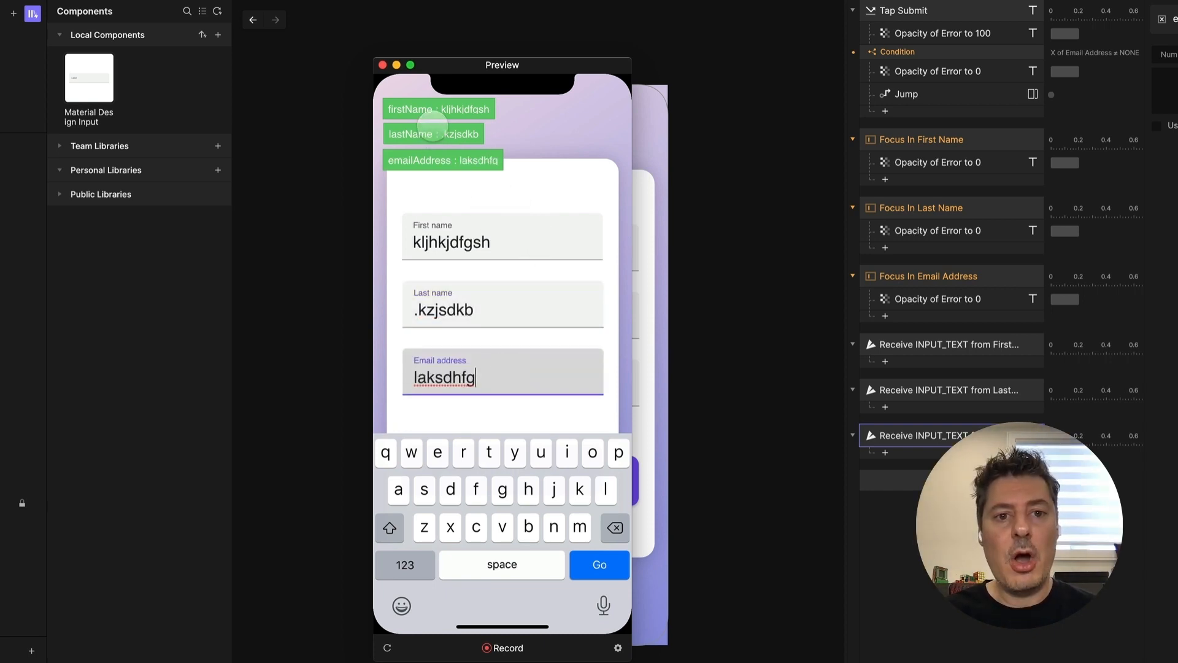
{"action": "left_click", "coordinate": [382, 64]}
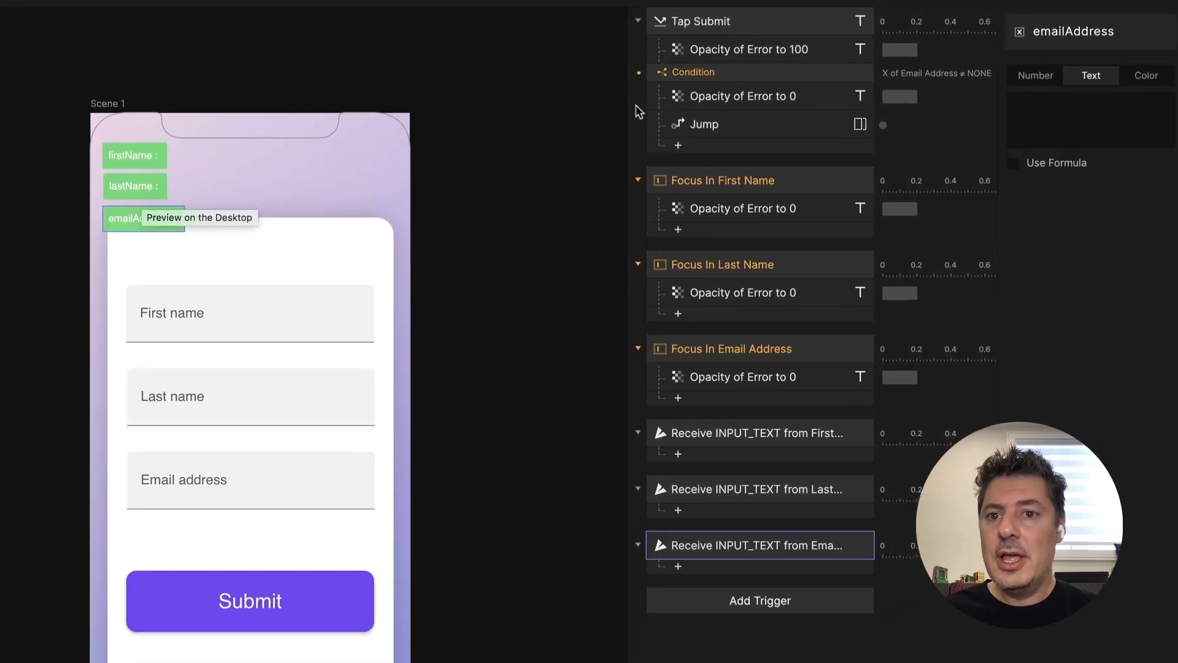
- Change the first rule of the Tap Submit condition from the Email Address component to the firstName variable
{"action": "left_click", "coordinate": [733, 74]}
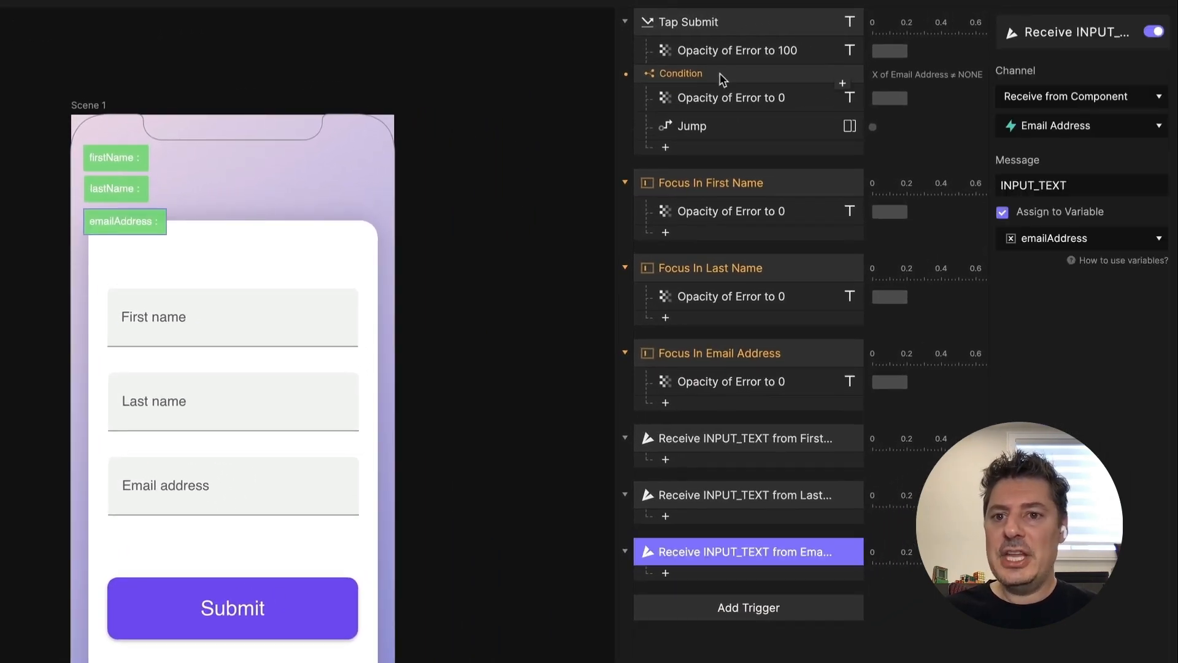
{"action": "left_click", "coordinate": [703, 22]}
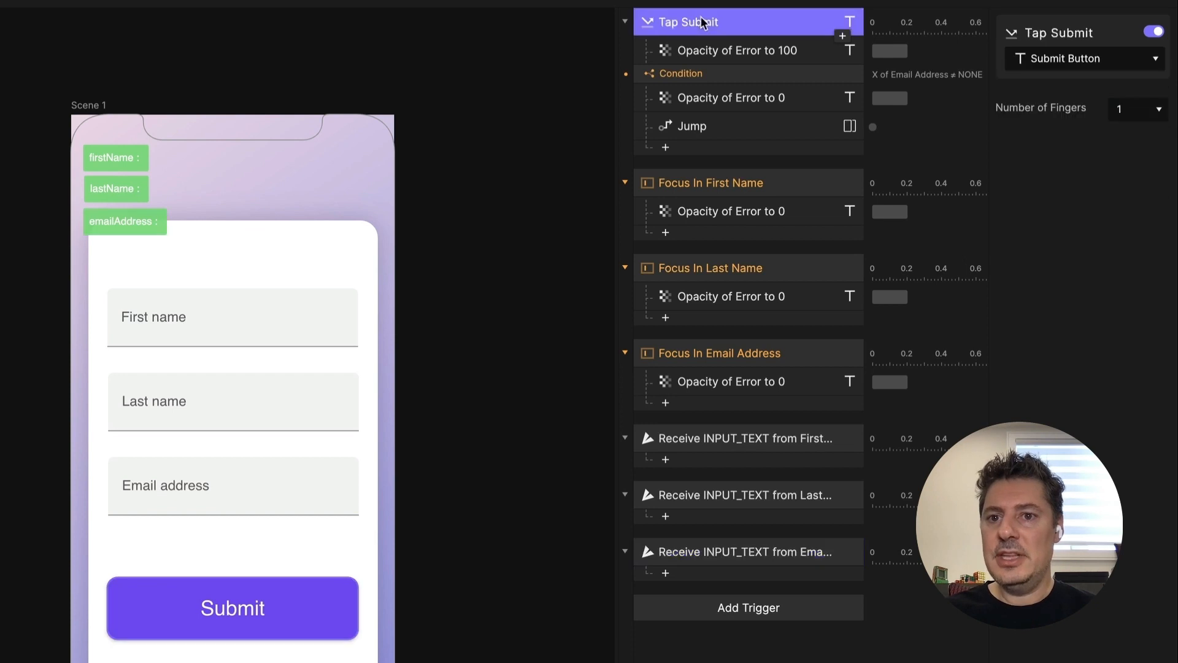
{"action": "left_click", "coordinate": [691, 77]}
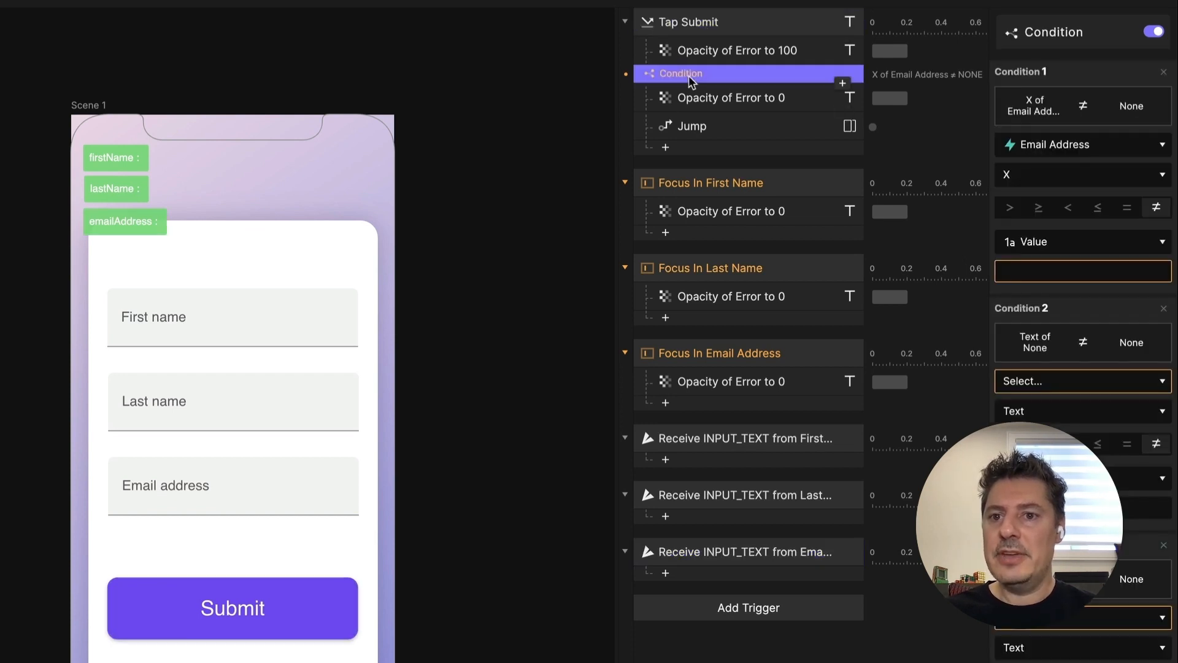
{"action": "left_click", "coordinate": [1082, 146]}
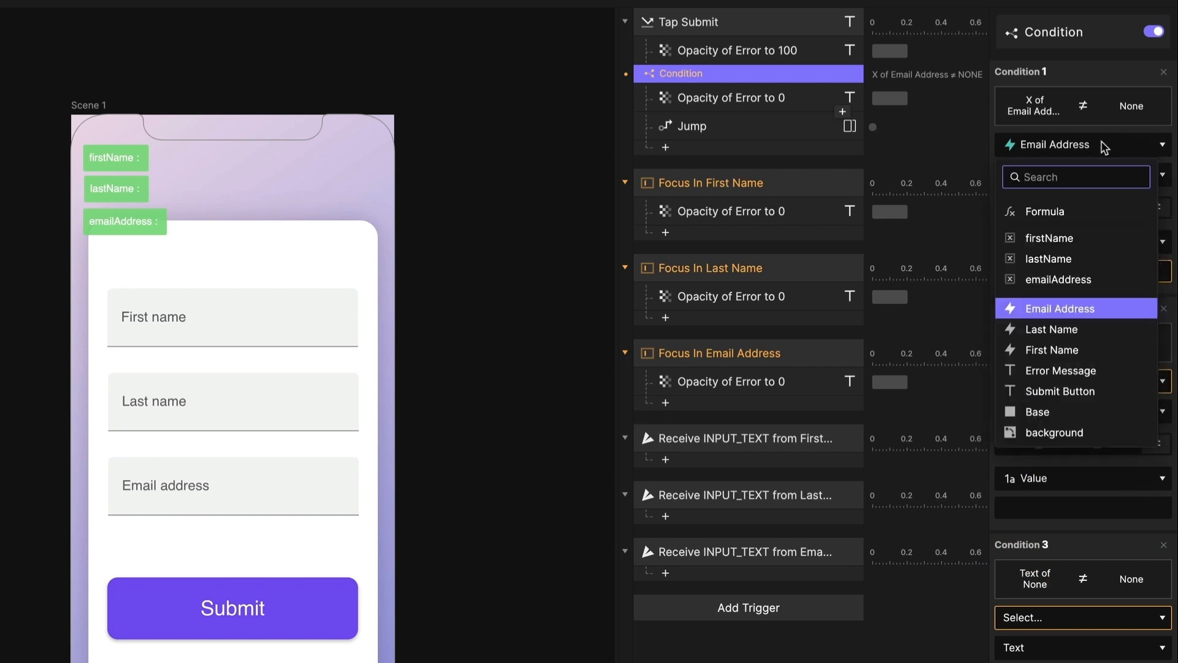
{"action": "left_click", "coordinate": [1087, 138]}
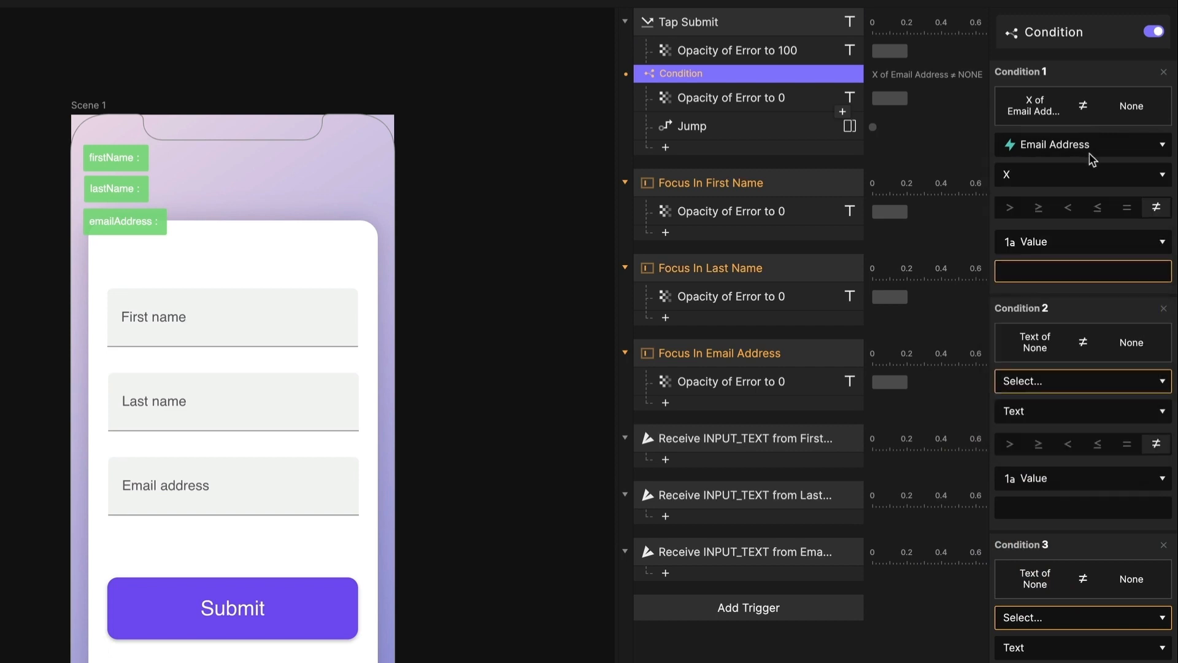
{"action": "left_click", "coordinate": [1090, 147]}
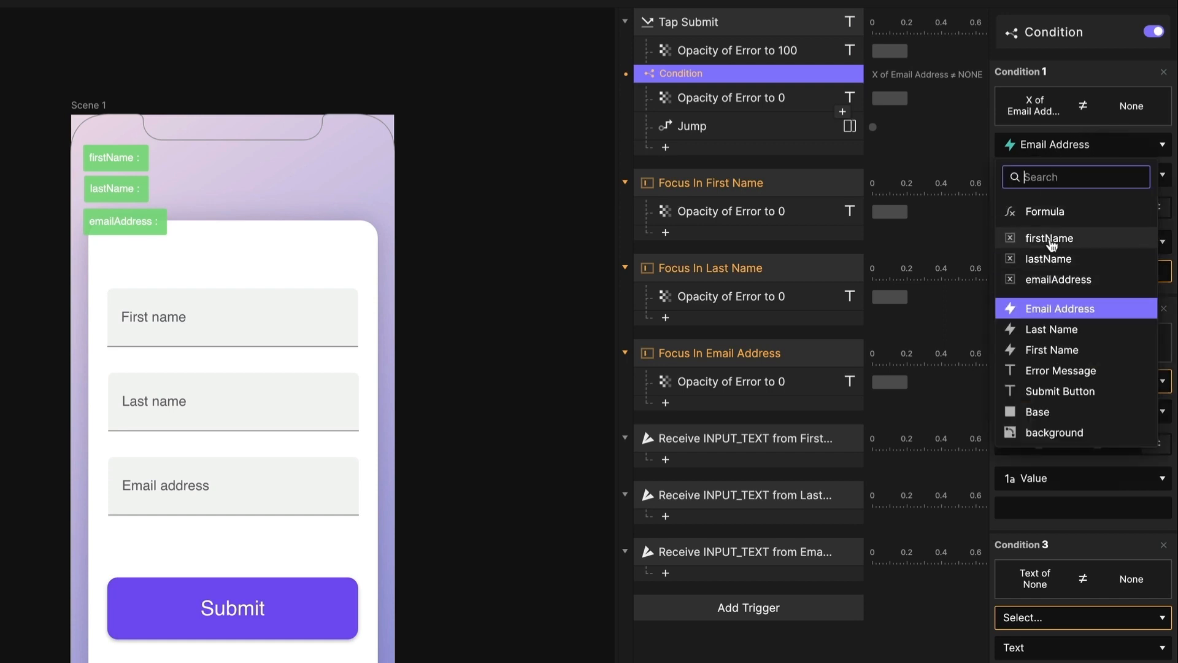
{"action": "left_click", "coordinate": [1051, 242]}
- Base the condition's second rule on the lastName variable and its third rule on the emailAddress variable
{"action": "left_click", "coordinate": [1062, 354]}
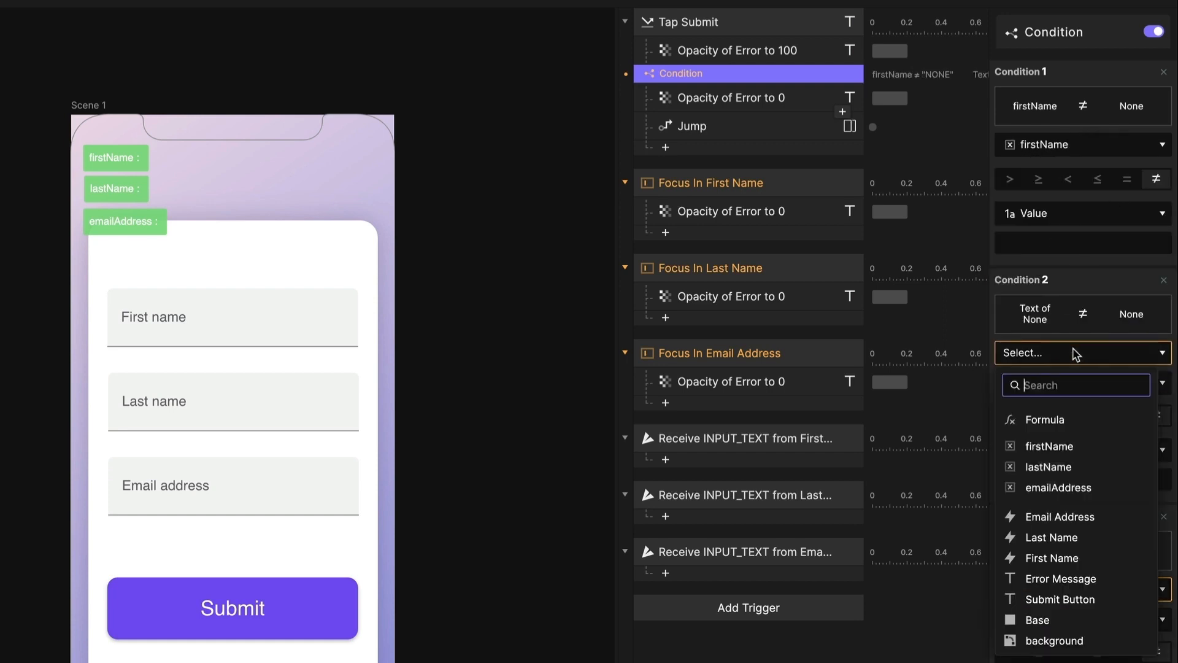
{"action": "left_click", "coordinate": [1049, 467]}
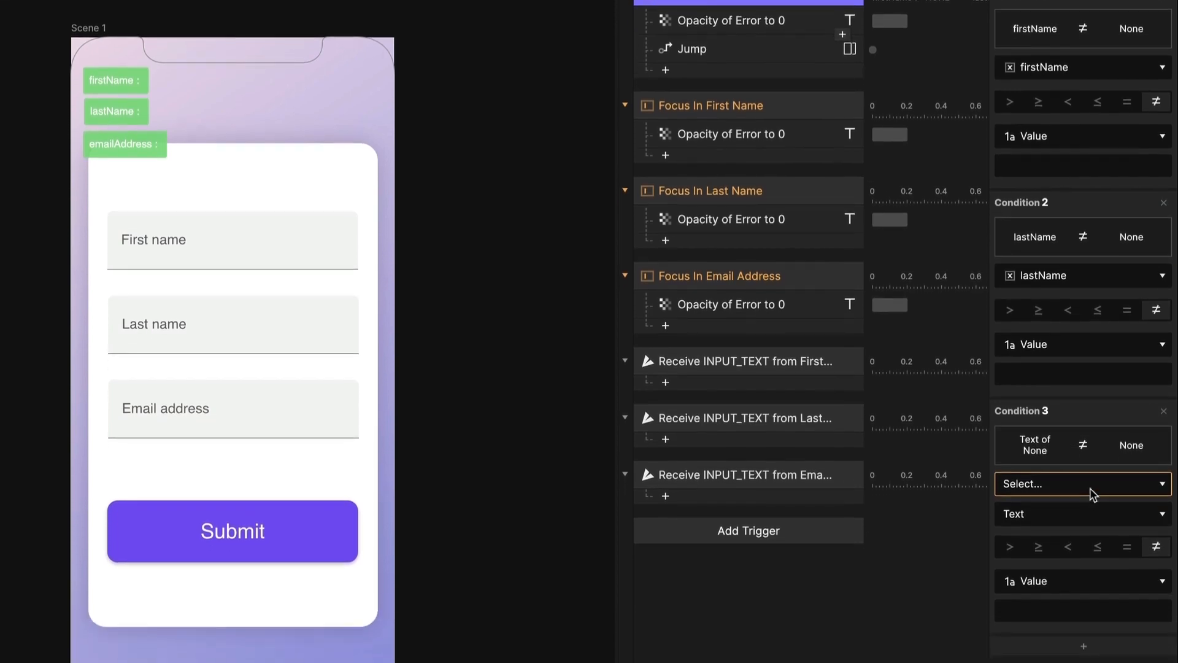
{"action": "left_click", "coordinate": [1093, 561]}
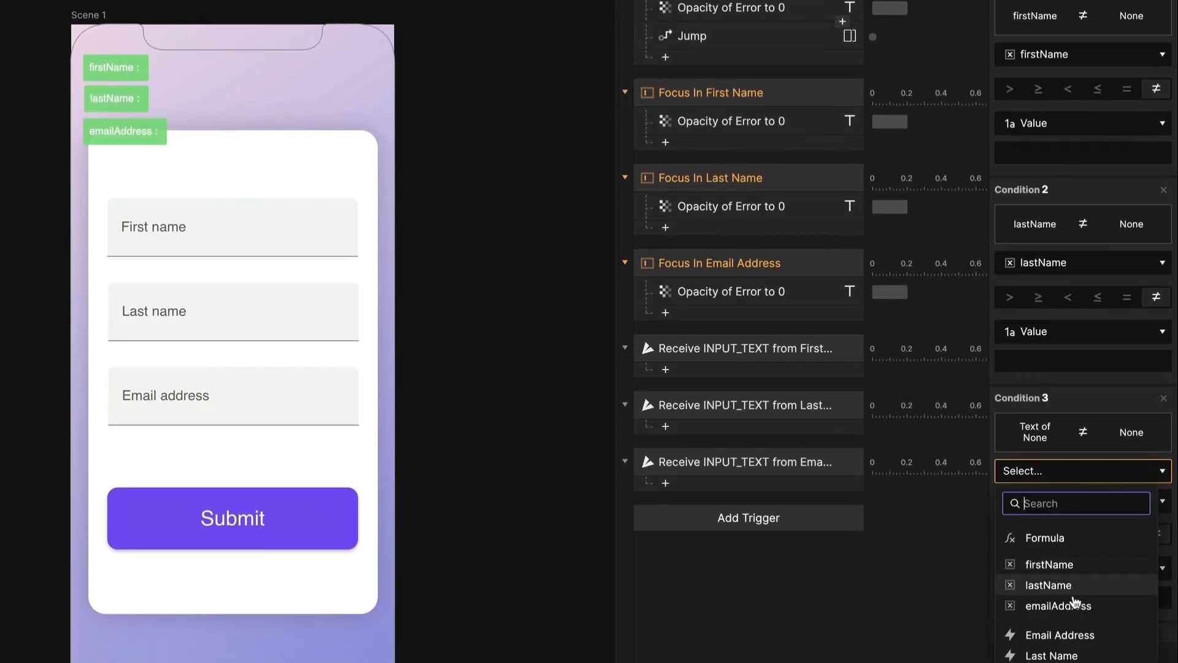
{"action": "left_click", "coordinate": [1043, 605]}
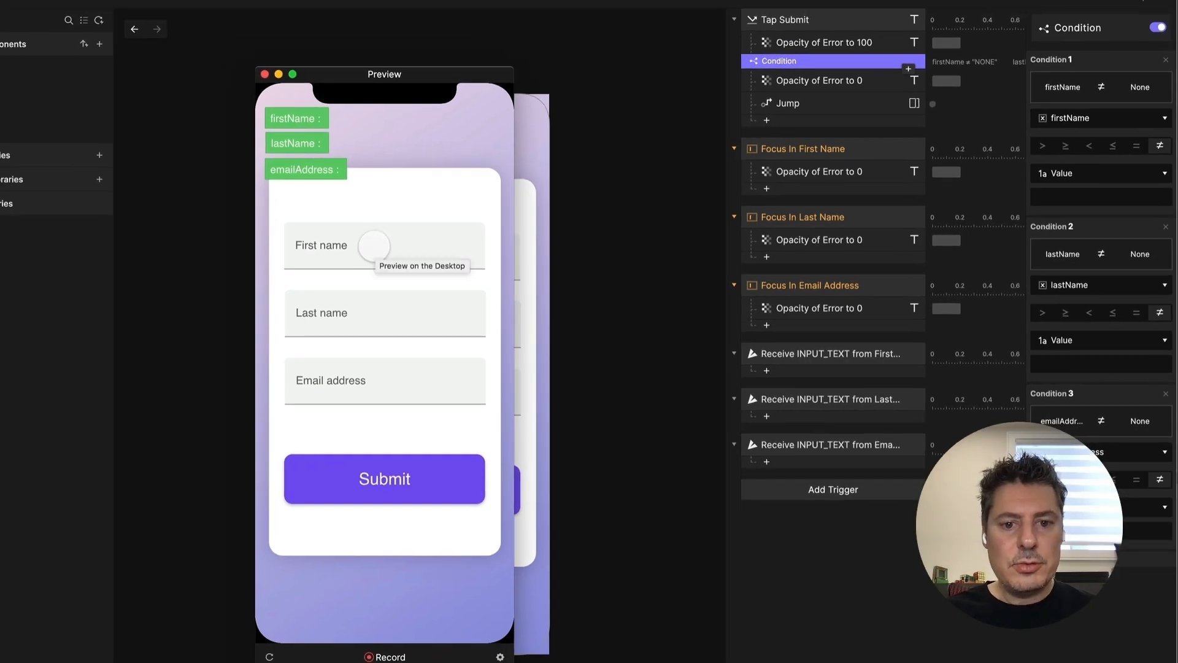
- Test the form in the preview by submitting it empty and again with only "sdfggfd" as the first name
{"action": "left_click", "coordinate": [397, 481]}
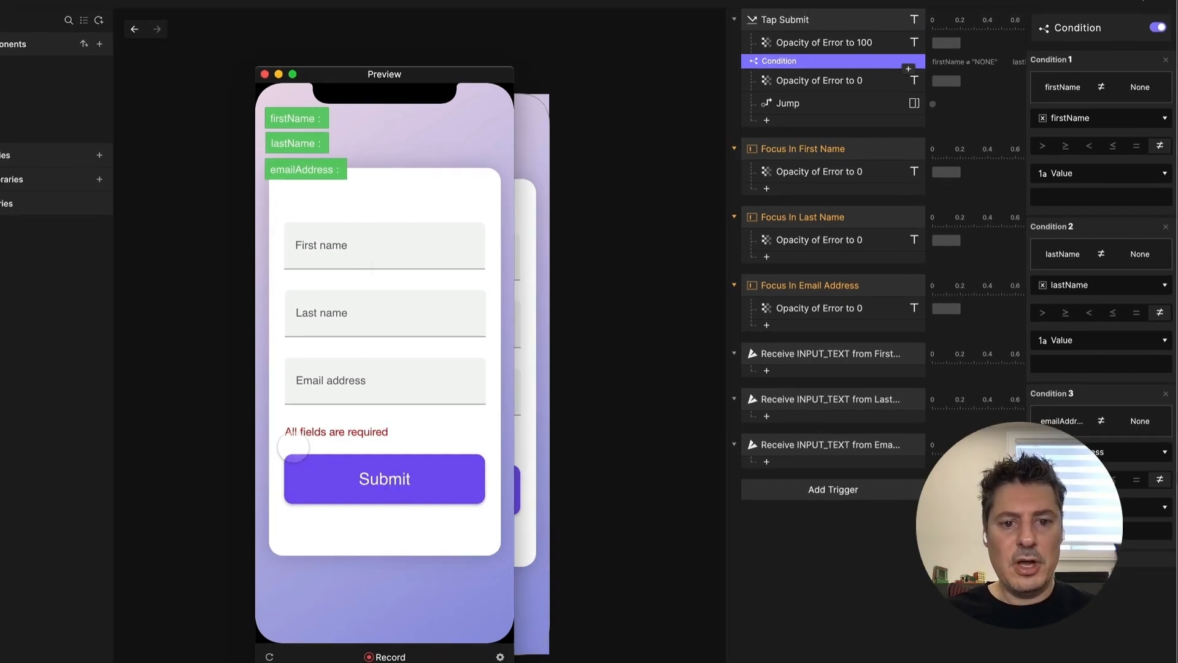
{"action": "left_click", "coordinate": [368, 243]}
{"action": "type", "text": "sdfggfd"}
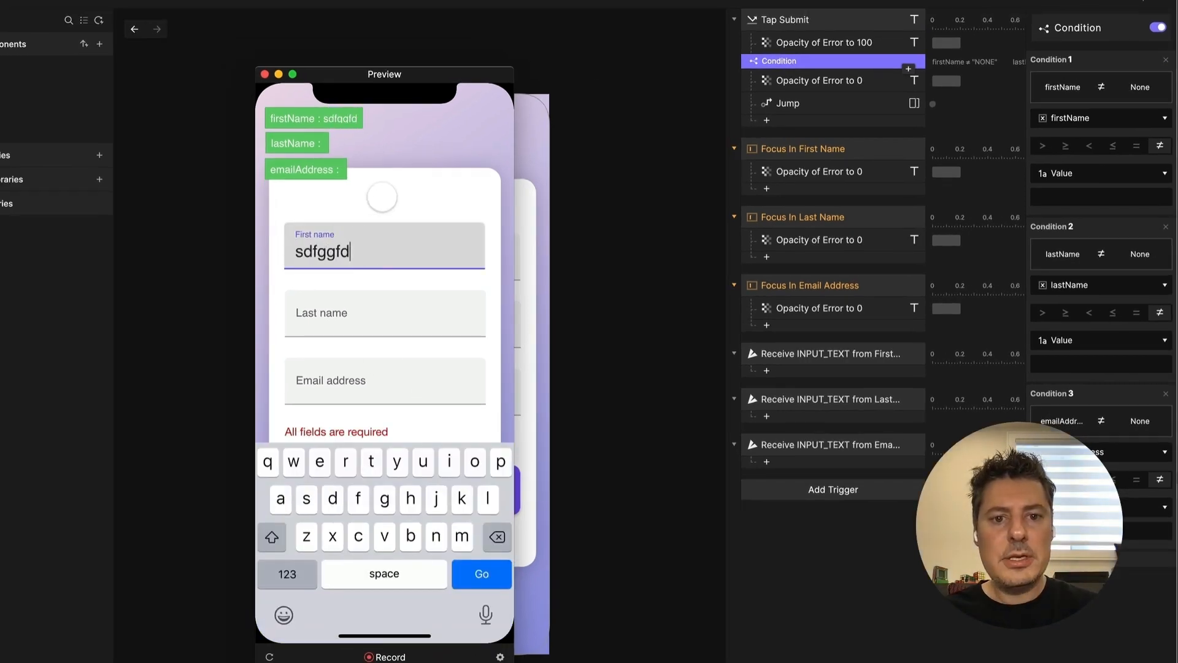
{"action": "left_click", "coordinate": [382, 196]}
{"action": "left_click", "coordinate": [396, 489]}
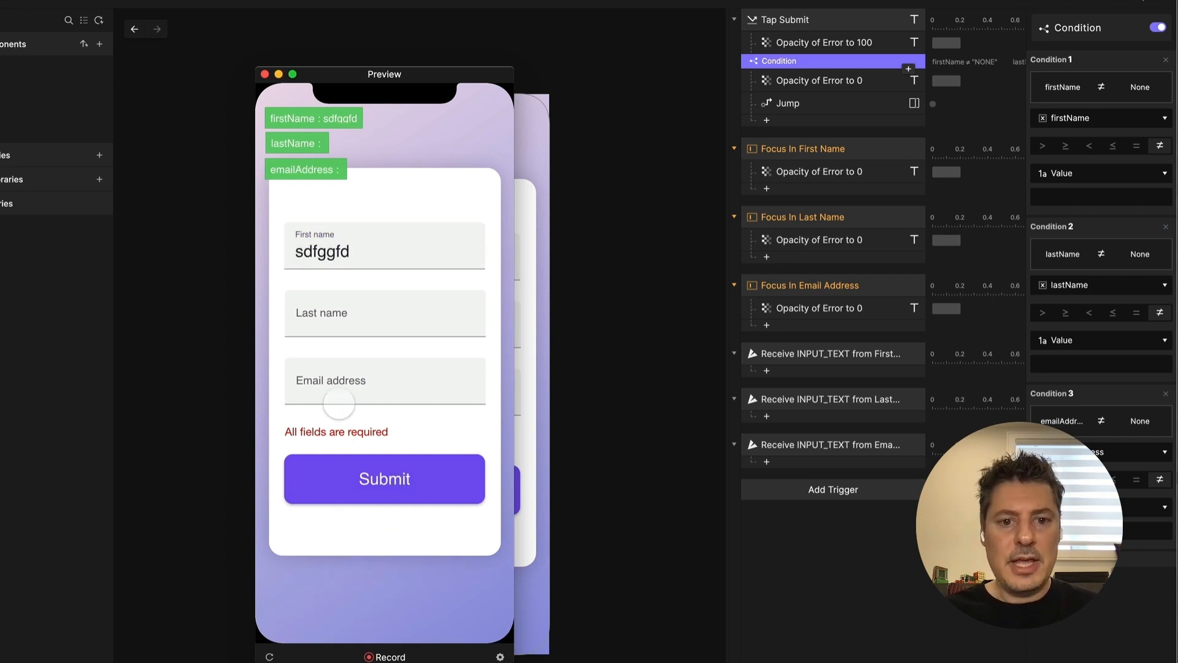
- Fill the previewed form's last name with "xzcbcvx" and email address with "zxcbbxc", and submit the completed form
{"action": "left_click", "coordinate": [341, 313]}
{"action": "type", "text": "xzcbcvx"}
{"action": "left_click", "coordinate": [357, 393]}
{"action": "type", "text": "zx"}
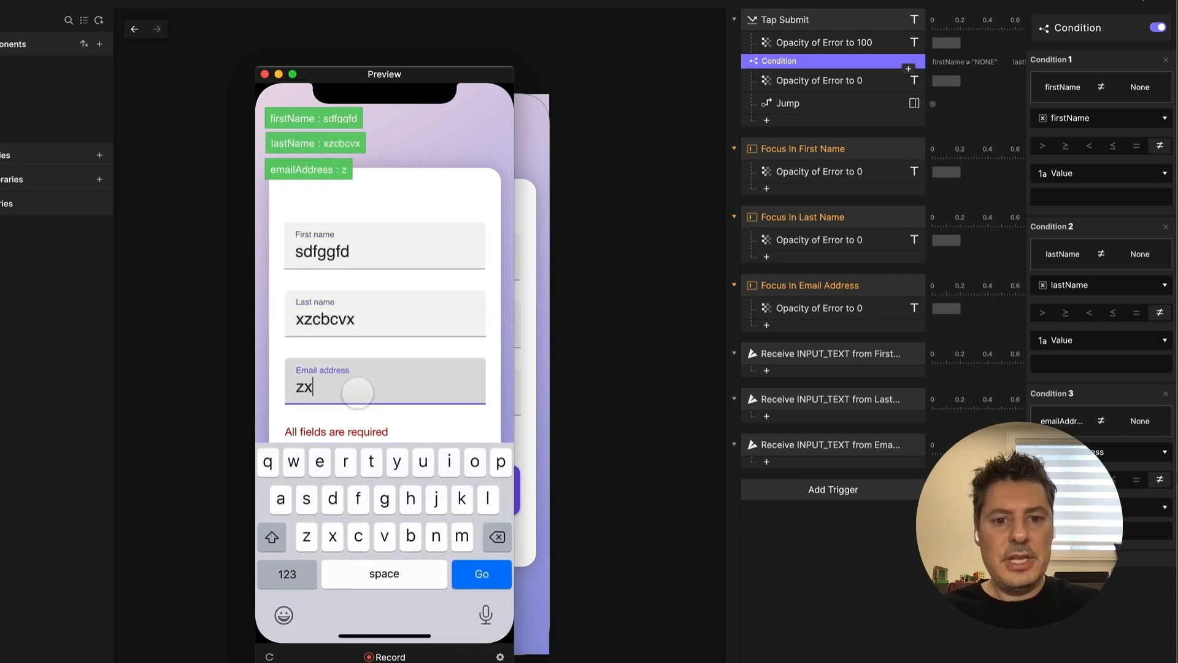
{"action": "type", "text": "cbbxc"}
{"action": "left_click", "coordinate": [429, 210]}
{"action": "left_click", "coordinate": [391, 468]}
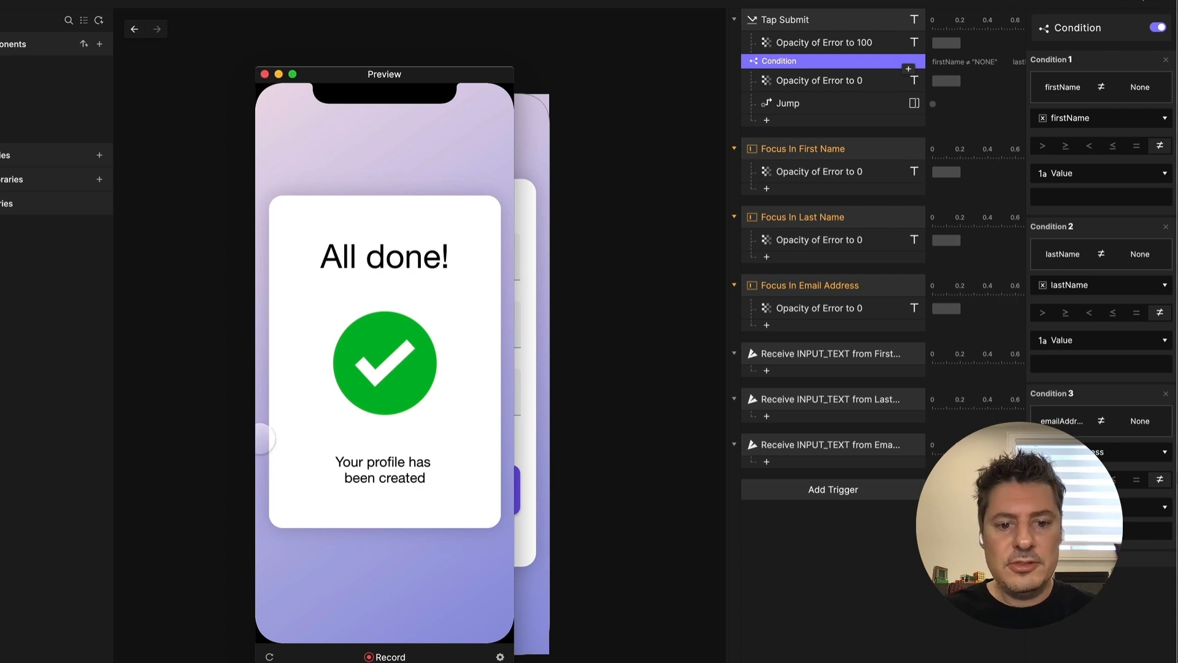
- Restart the preview and submit the form with only "dbfxvbc" as the first name
{"action": "left_click", "coordinate": [269, 657]}
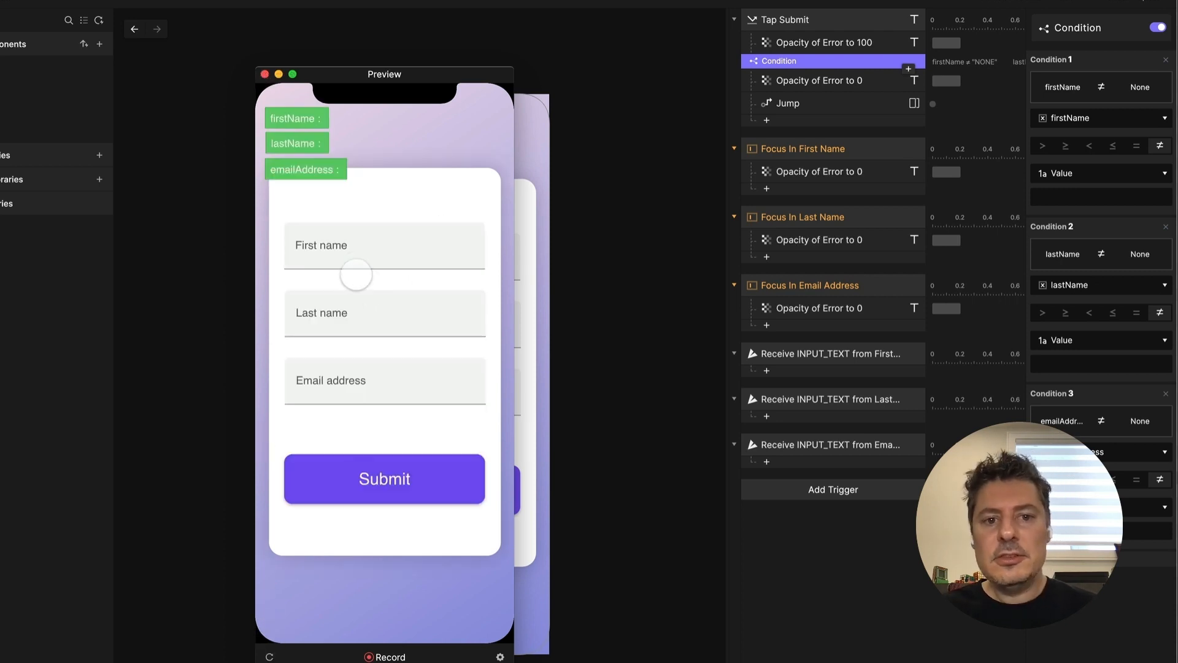
{"action": "left_click", "coordinate": [355, 254]}
{"action": "type", "text": "dbfxvbc"}
{"action": "left_click", "coordinate": [383, 193]}
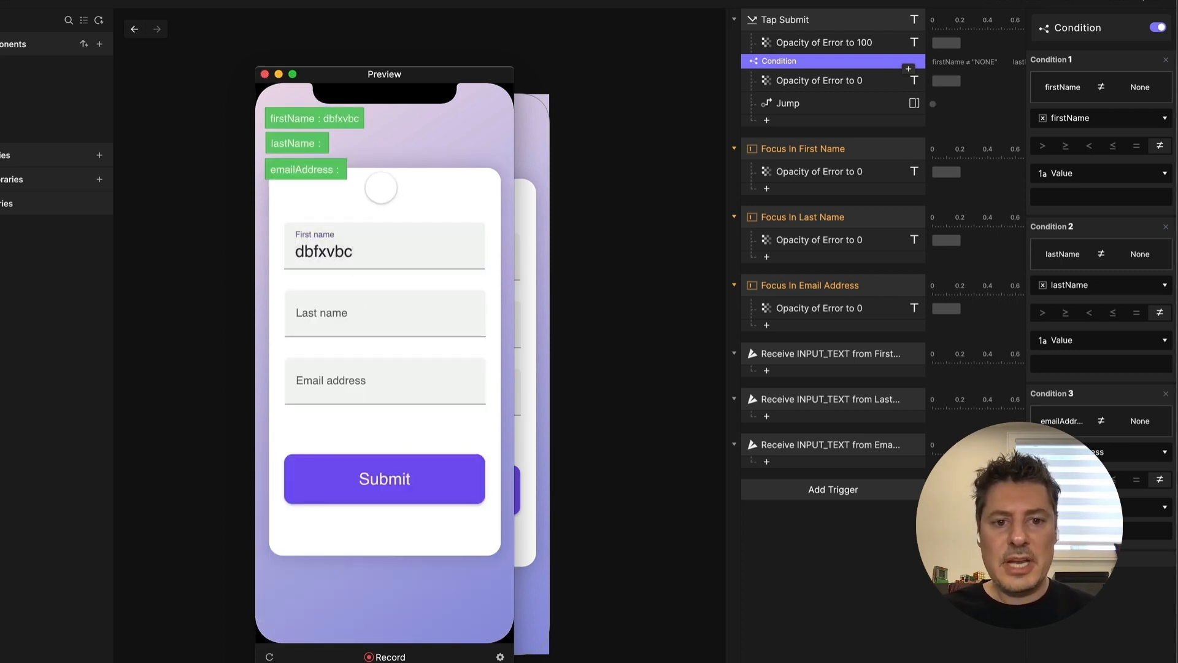
{"action": "left_click", "coordinate": [375, 480]}
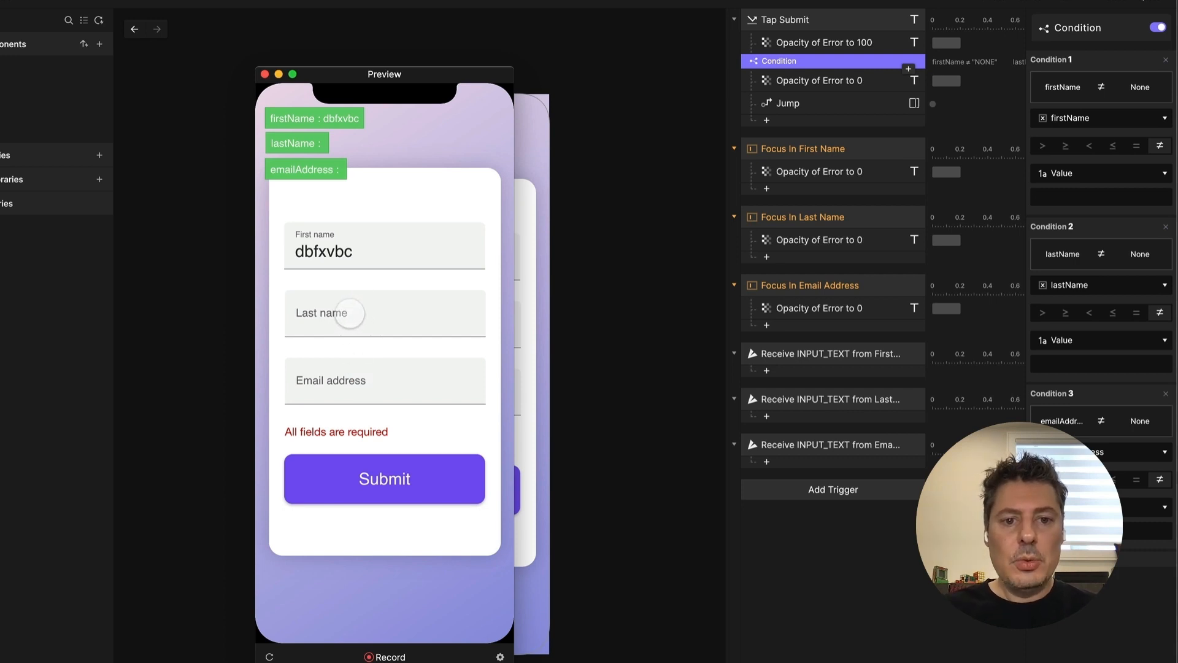
- Focus the Last name and Email address fields in the preview to check how the error message responds, and leave the preview
{"action": "left_click", "coordinate": [349, 313]}
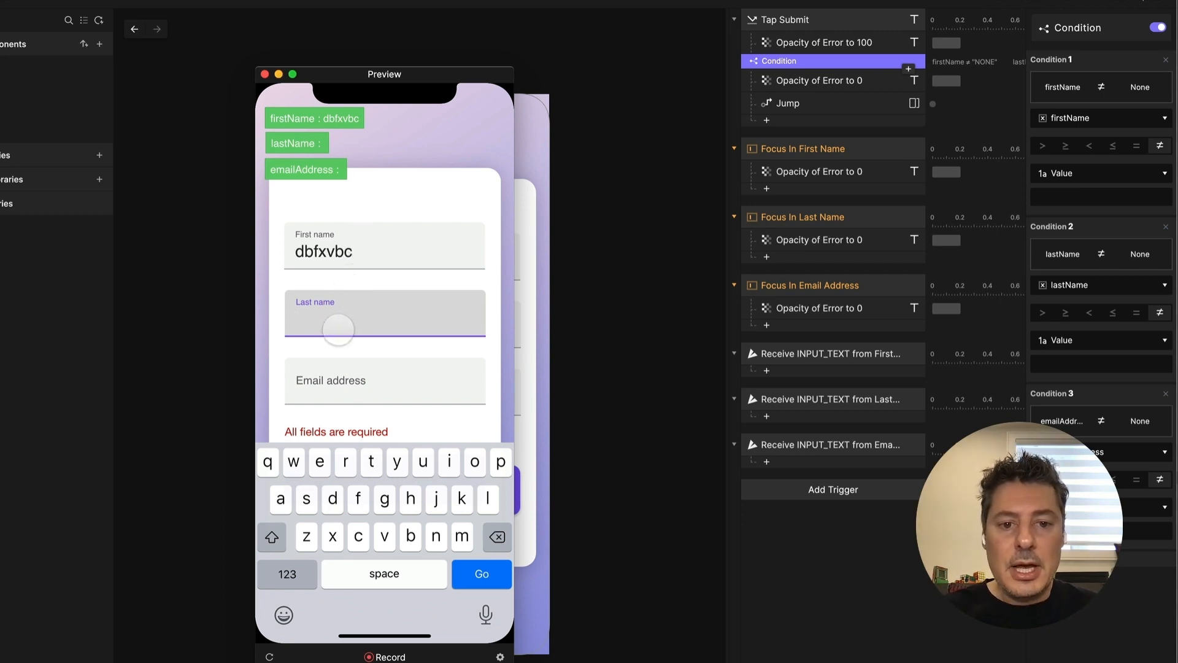
{"action": "left_click", "coordinate": [356, 397]}
{"action": "left_click", "coordinate": [351, 313]}
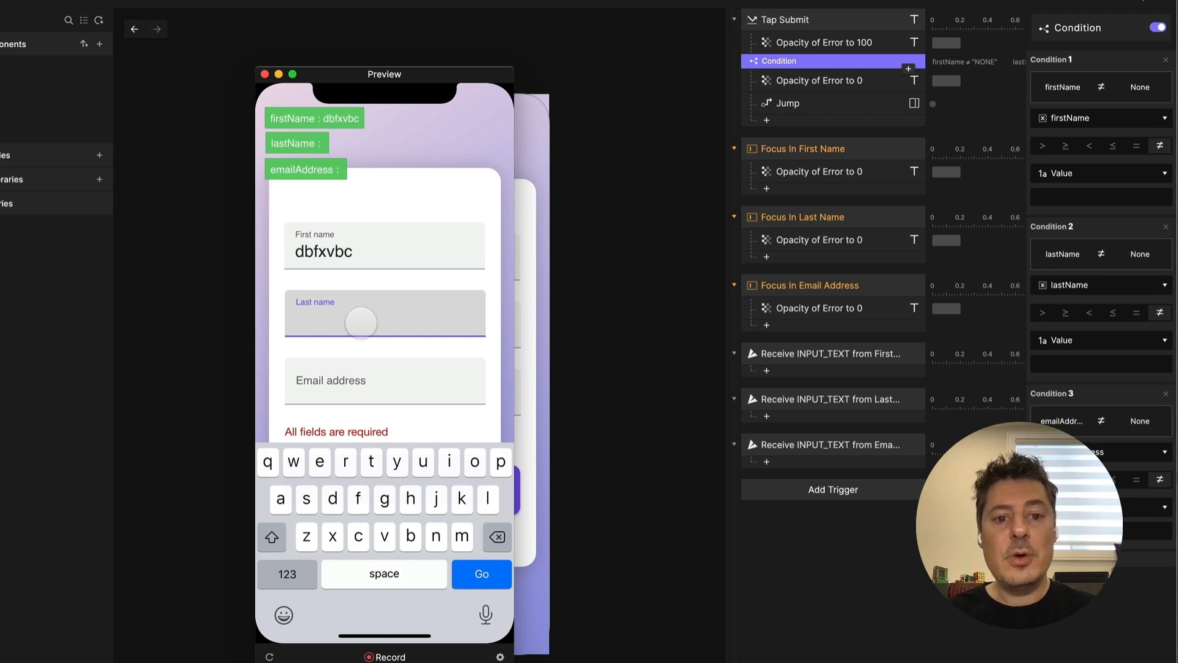
{"action": "left_click", "coordinate": [518, 392]}
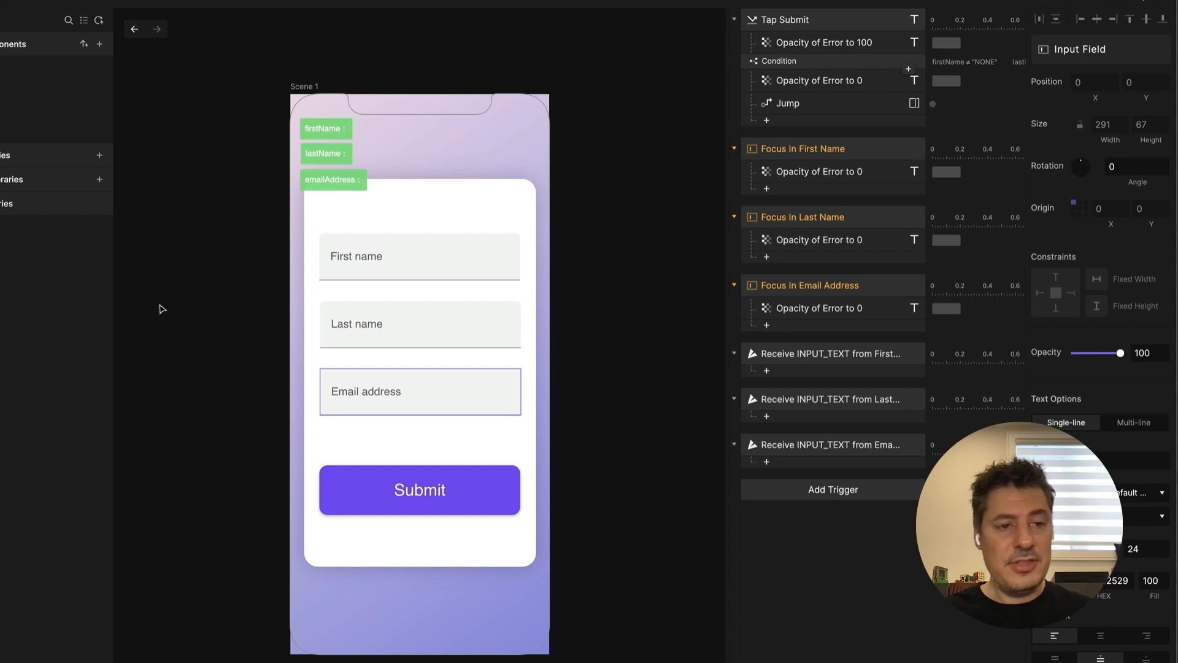
- Open the Material Design Input component and add a Send response to its Focus In trigger
{"action": "double_click", "coordinate": [168, 116]}
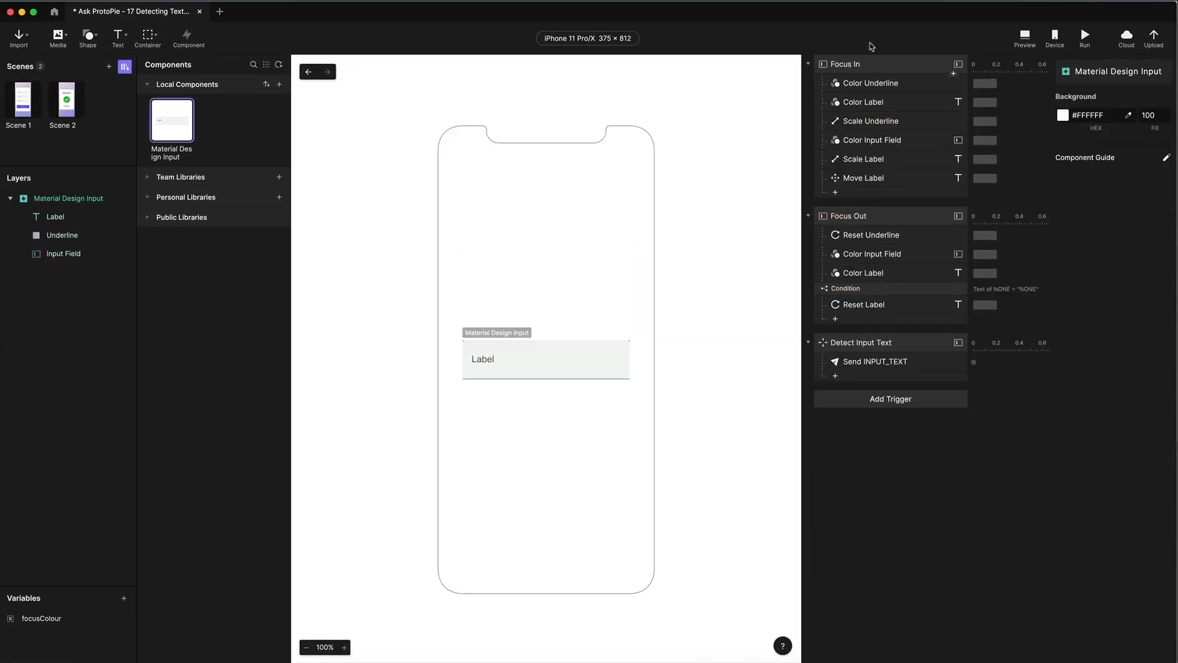
{"action": "left_click", "coordinate": [867, 62]}
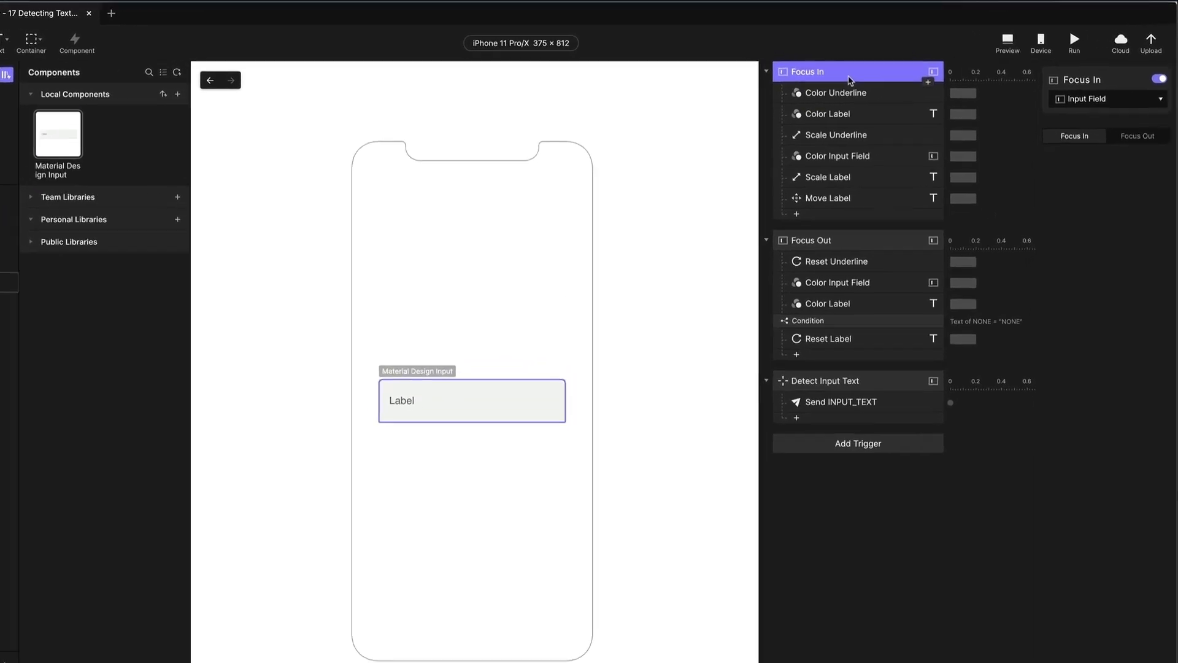
{"action": "left_click", "coordinate": [822, 216]}
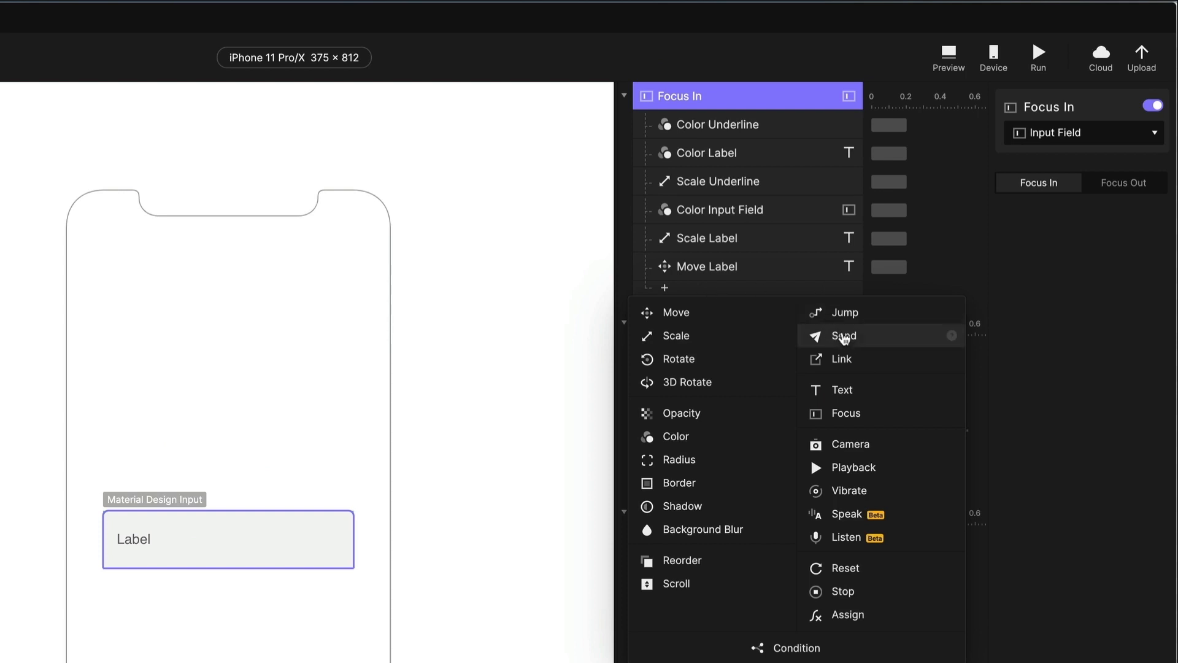
{"action": "left_click", "coordinate": [845, 338]}
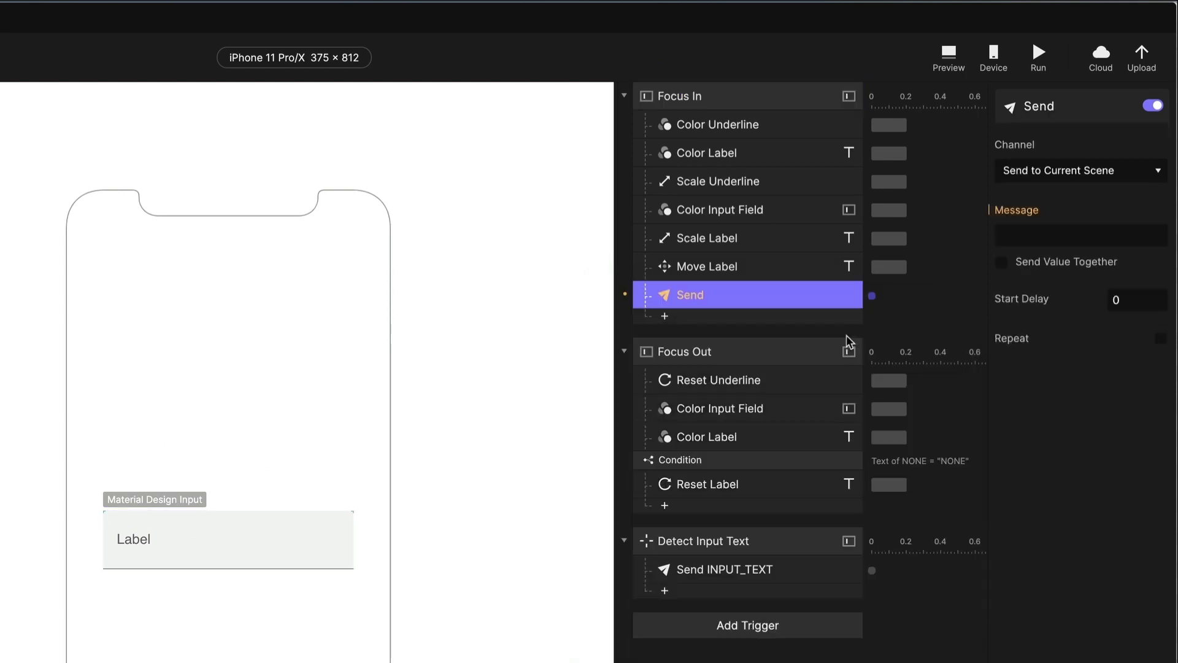
- Set the Send response in Focus In to send the message "FOCUS" to the current scene
{"action": "left_click", "coordinate": [1084, 170]}
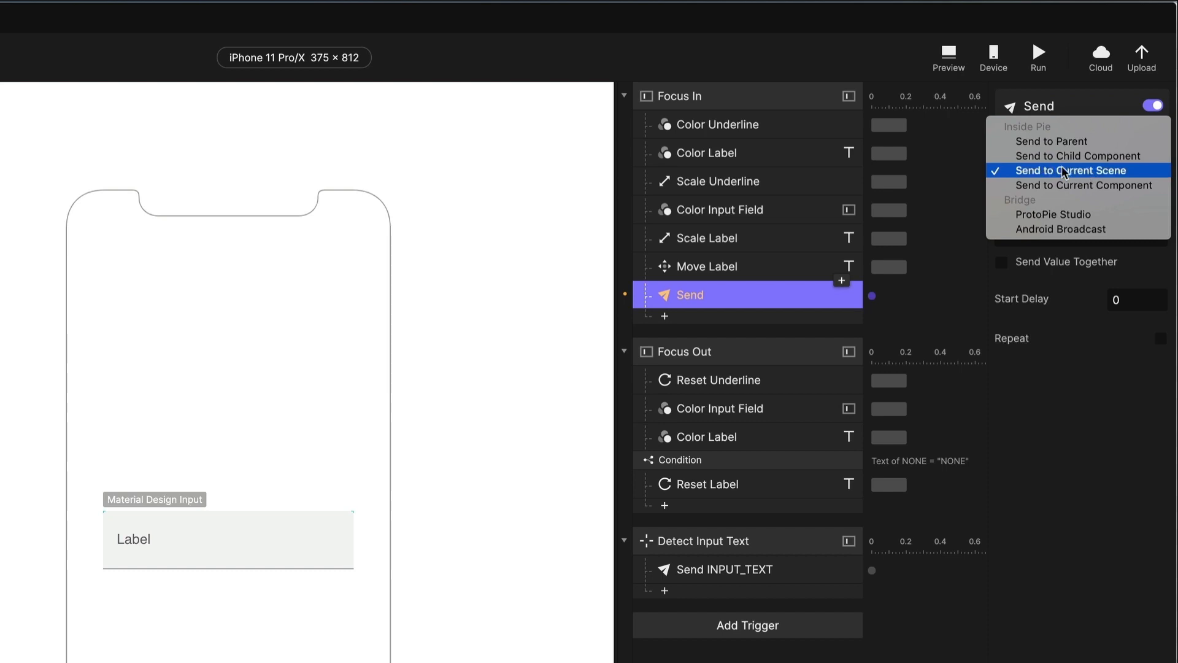
{"action": "left_click", "coordinate": [1085, 171]}
{"action": "left_click", "coordinate": [1037, 236]}
{"action": "type", "text": "FOCUS"}
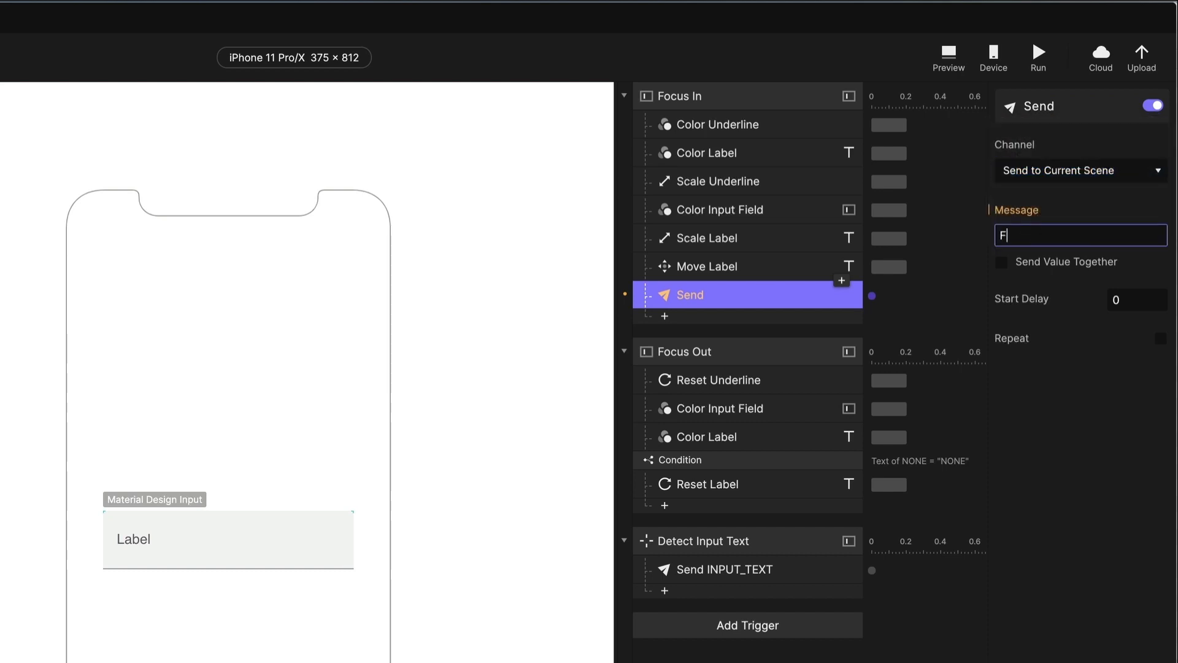
{"action": "left_click", "coordinate": [1070, 423]}
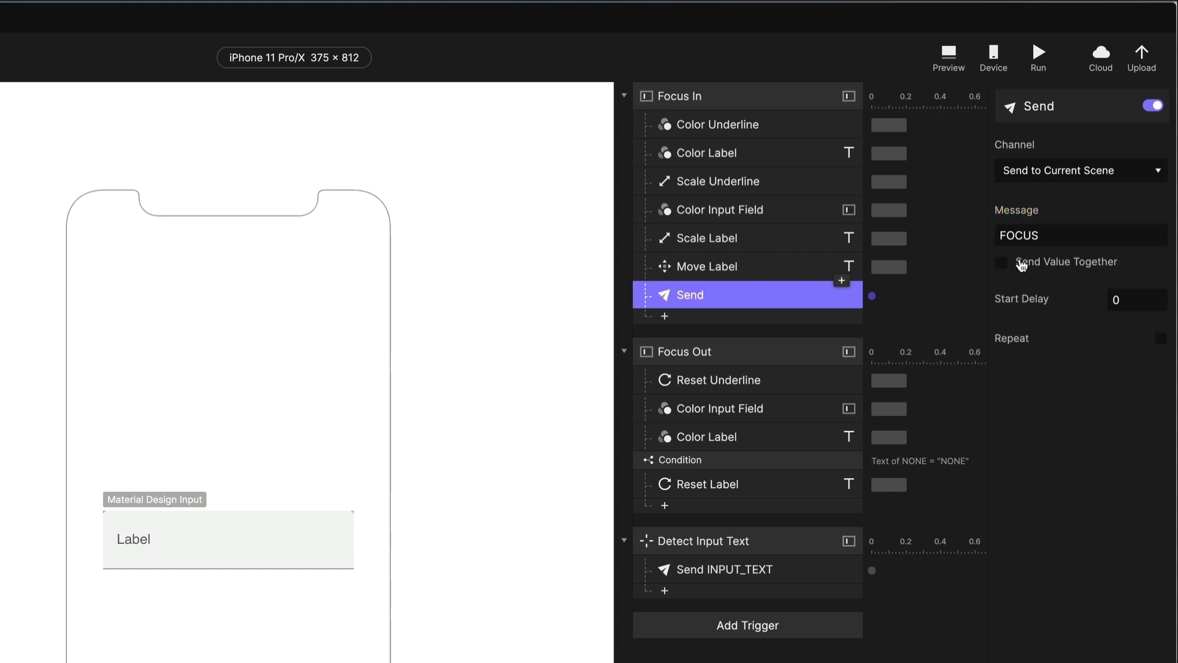
- Rename the new Send response in the Focus In trigger as "Send FOCUS"
{"action": "double_click", "coordinate": [706, 295]}
{"action": "type", "text": "F"}
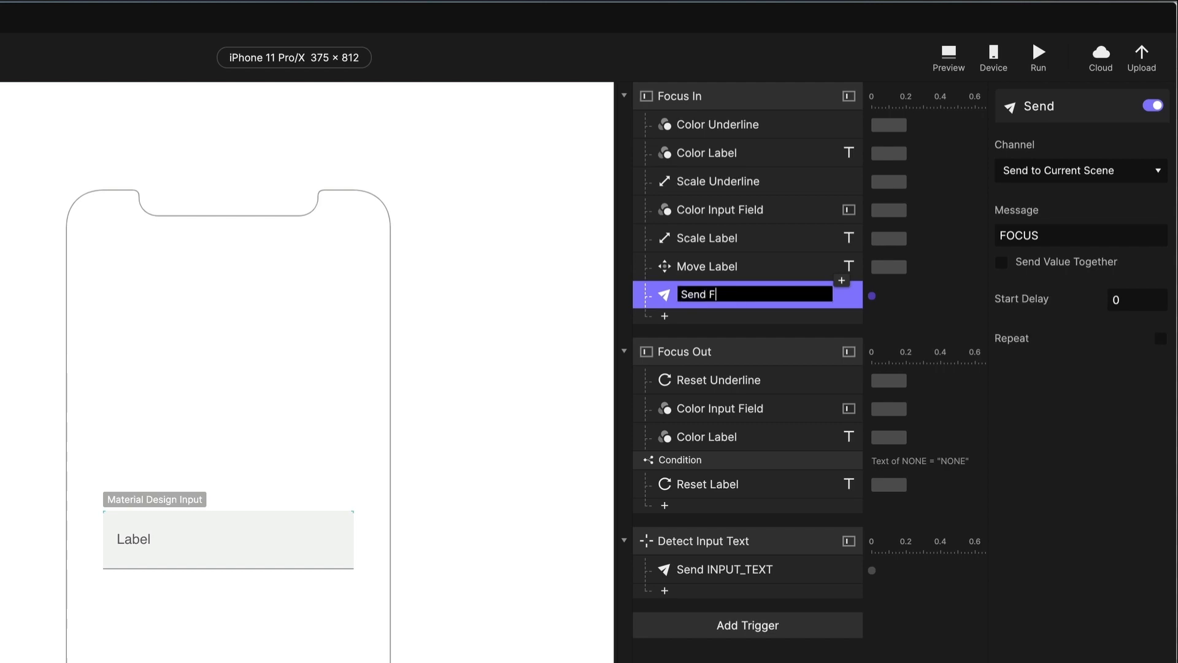
{"action": "type", "text": "OPCUS"}
{"action": "key", "text": "BackSpace"}
{"action": "key", "text": "Return"}
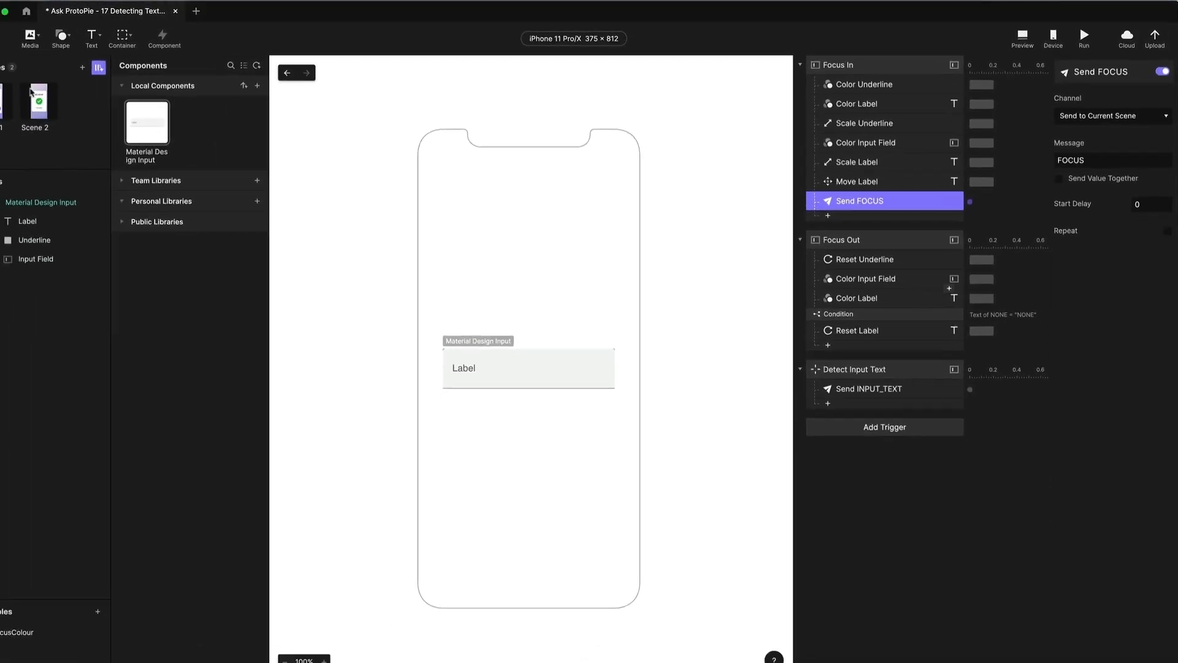
- Add a Receive trigger to Scene 1 that listens on the current scene for the message "FOCUS"
{"action": "left_click", "coordinate": [2, 97]}
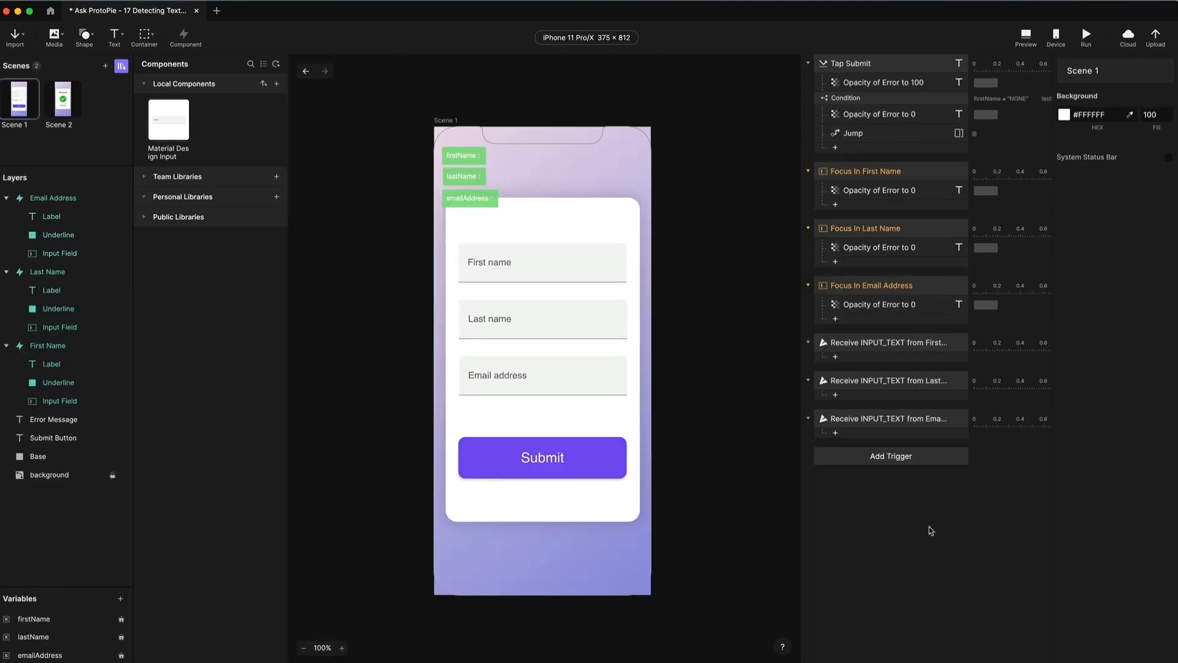
{"action": "left_click", "coordinate": [884, 458]}
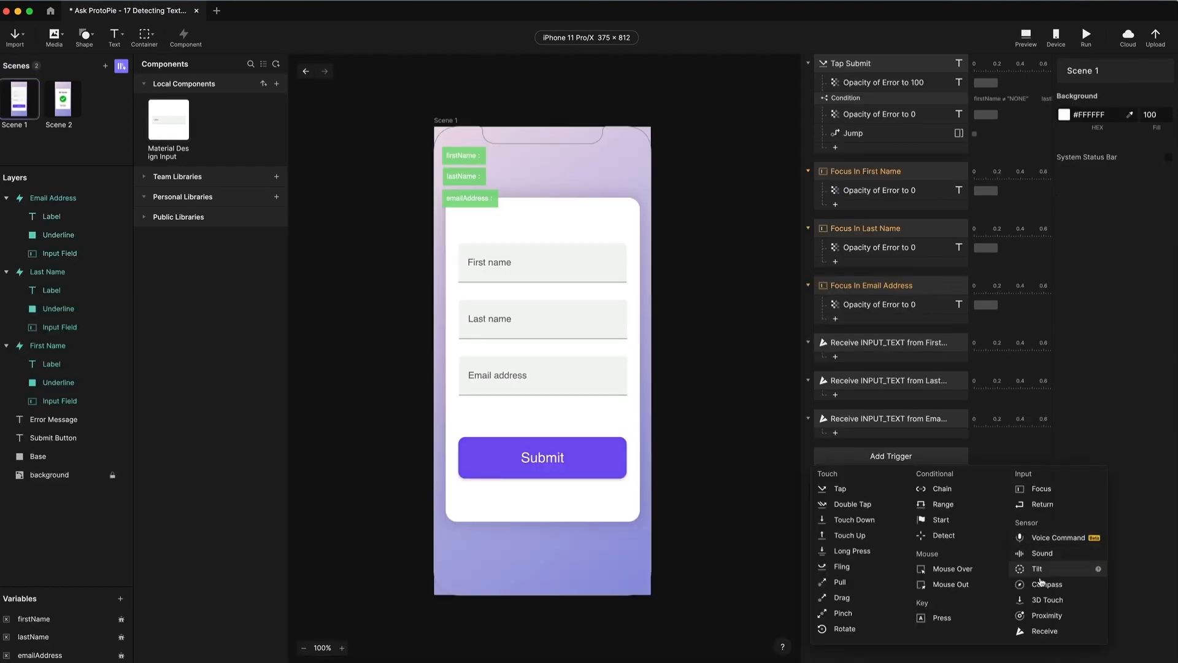
{"action": "left_click", "coordinate": [1044, 632]}
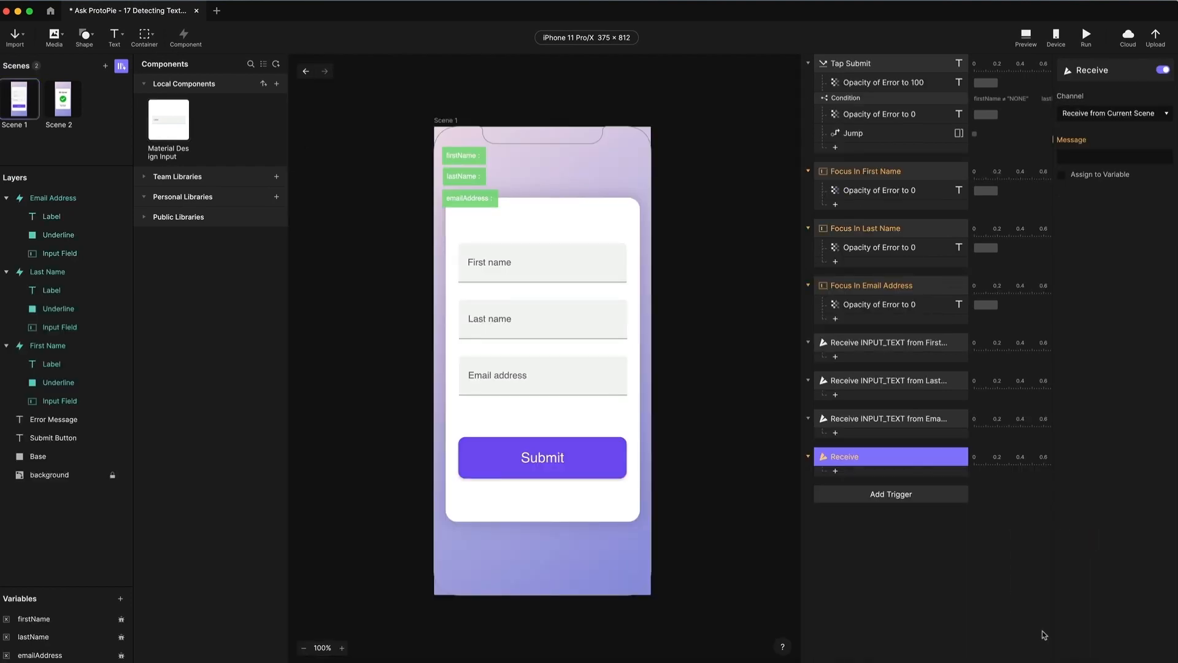
{"action": "left_click", "coordinate": [1133, 115]}
{"action": "left_click", "coordinate": [1133, 116]}
{"action": "left_click", "coordinate": [1105, 157]}
{"action": "type", "text": "FOCUS"}
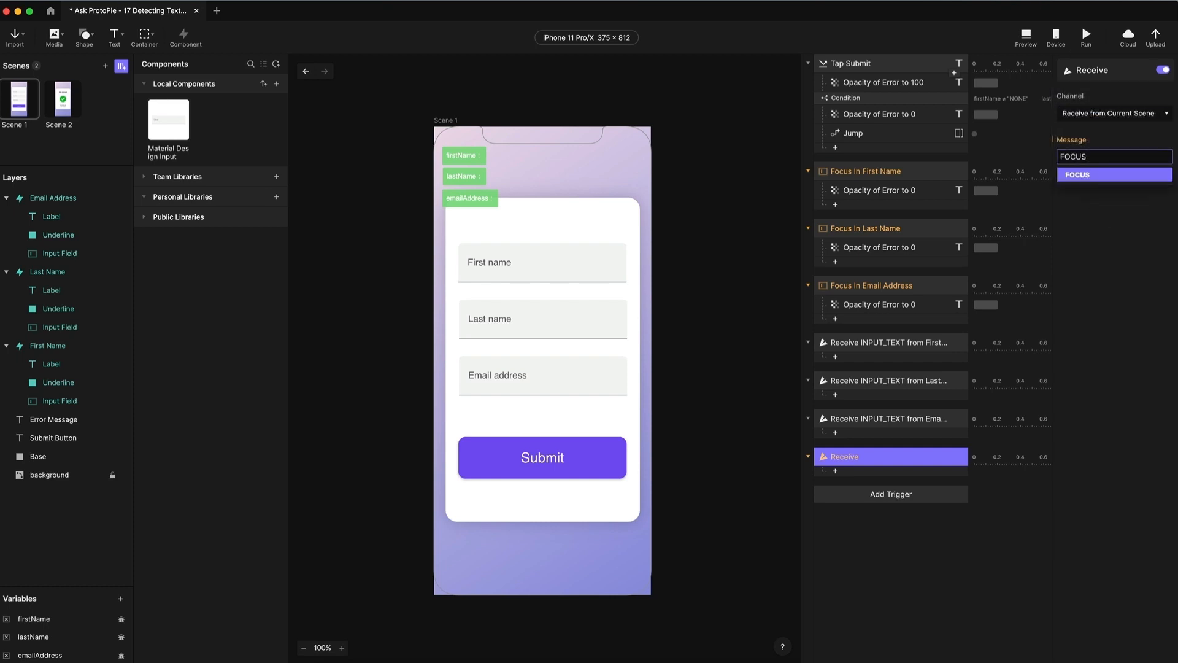
{"action": "key", "text": "Return"}
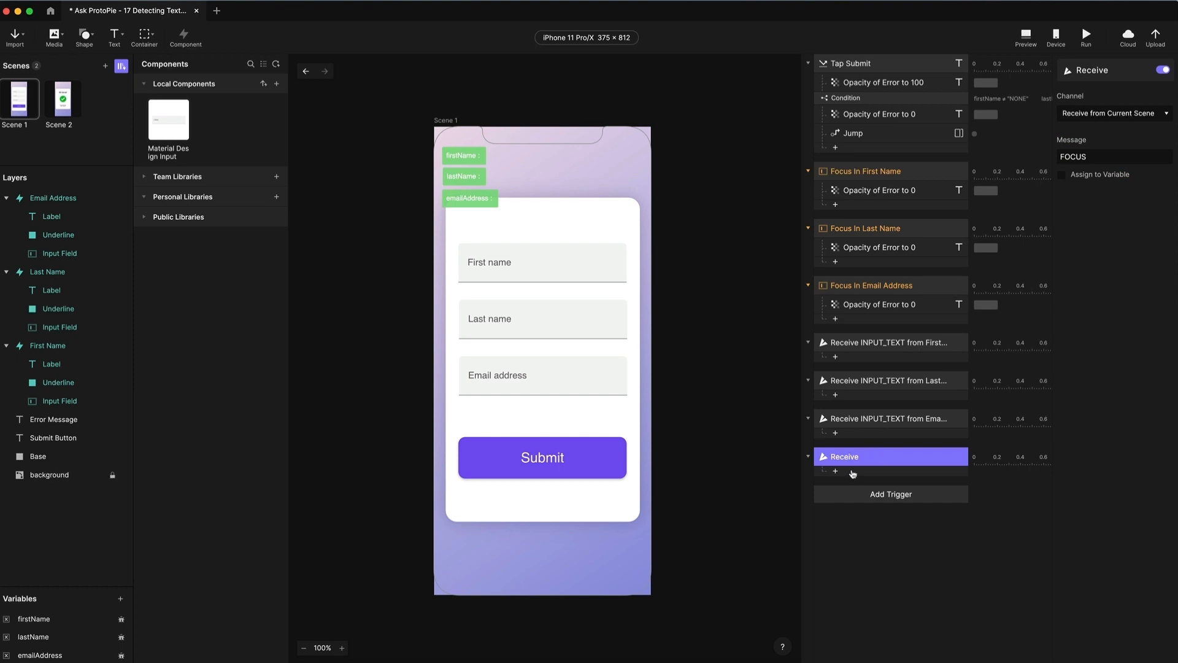
- Copy the Opacity of Error to 0 response from Focus In First Name into the new Receive trigger and rename the trigger "Receive FOCUS"
{"action": "left_click", "coordinate": [884, 194]}
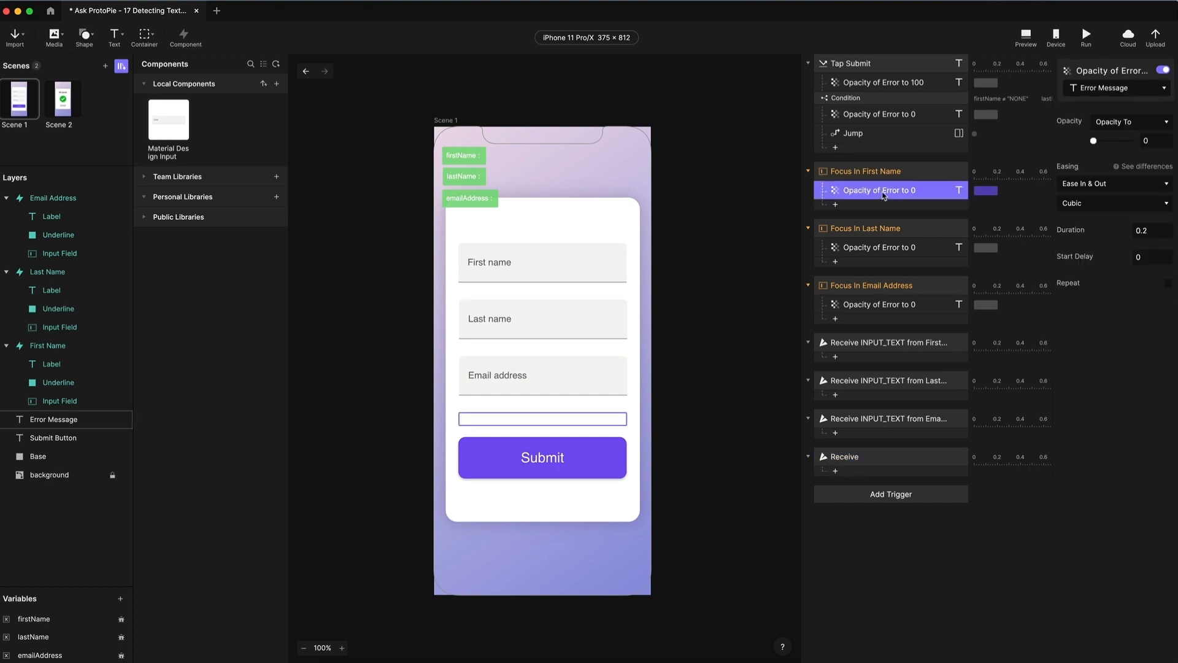
{"action": "left_click", "coordinate": [871, 464]}
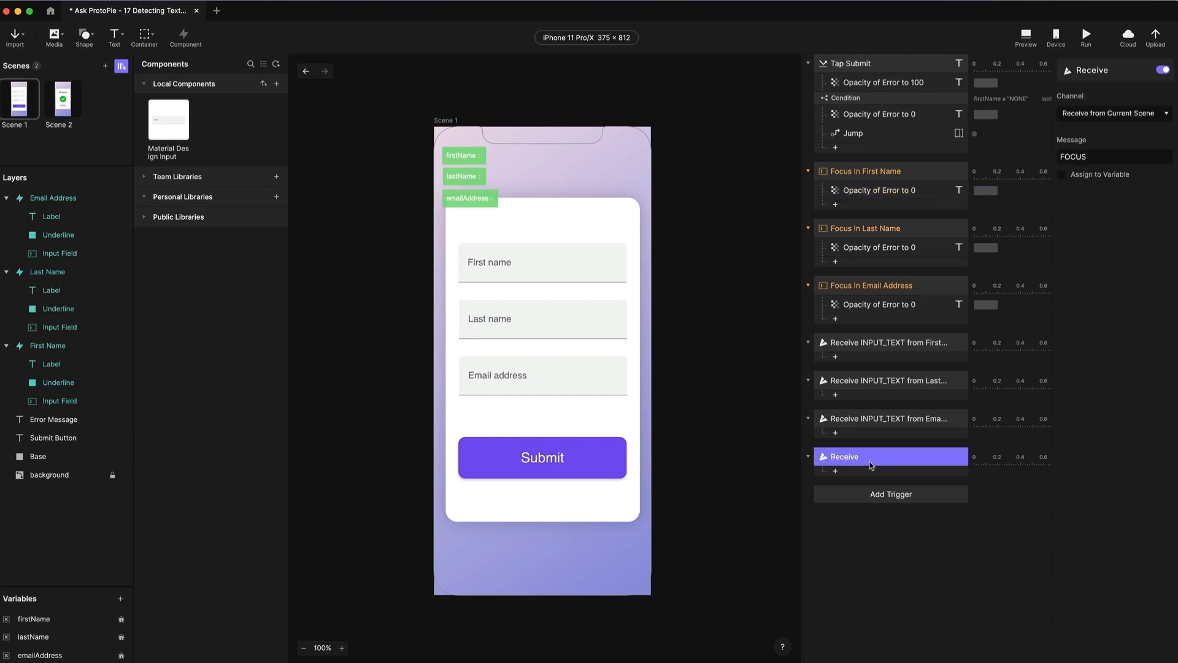
{"action": "key", "text": "super+v"}
{"action": "double_click", "coordinate": [879, 457]}
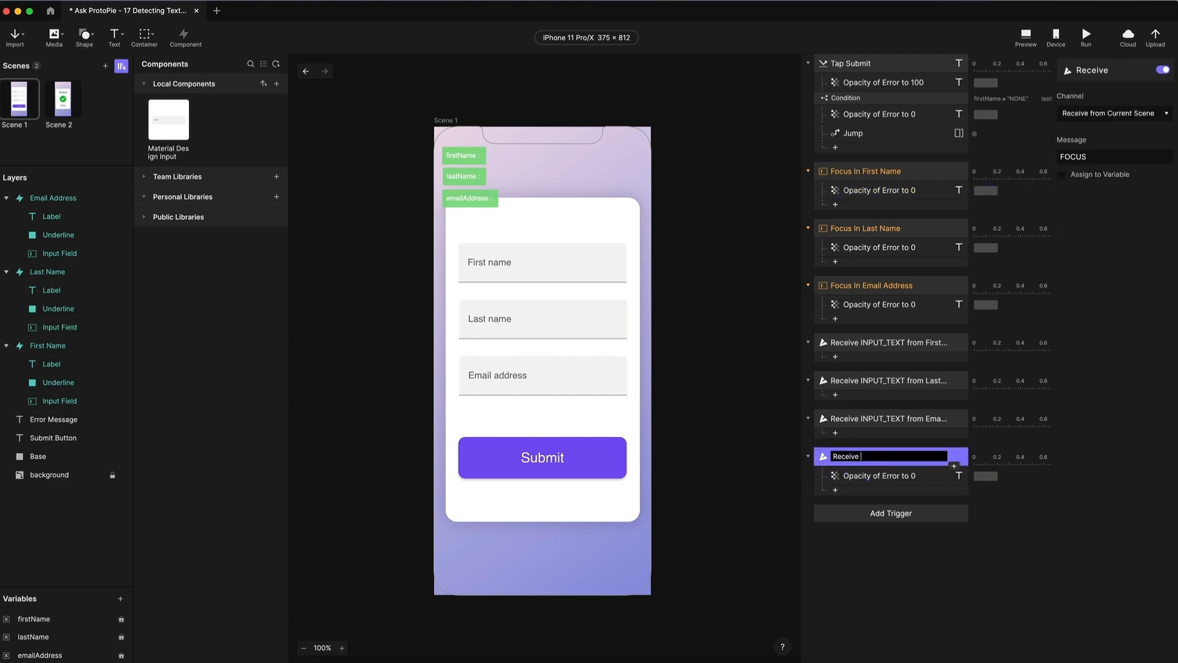
{"action": "type", "text": "FOCUS"}
{"action": "key", "text": "Return"}
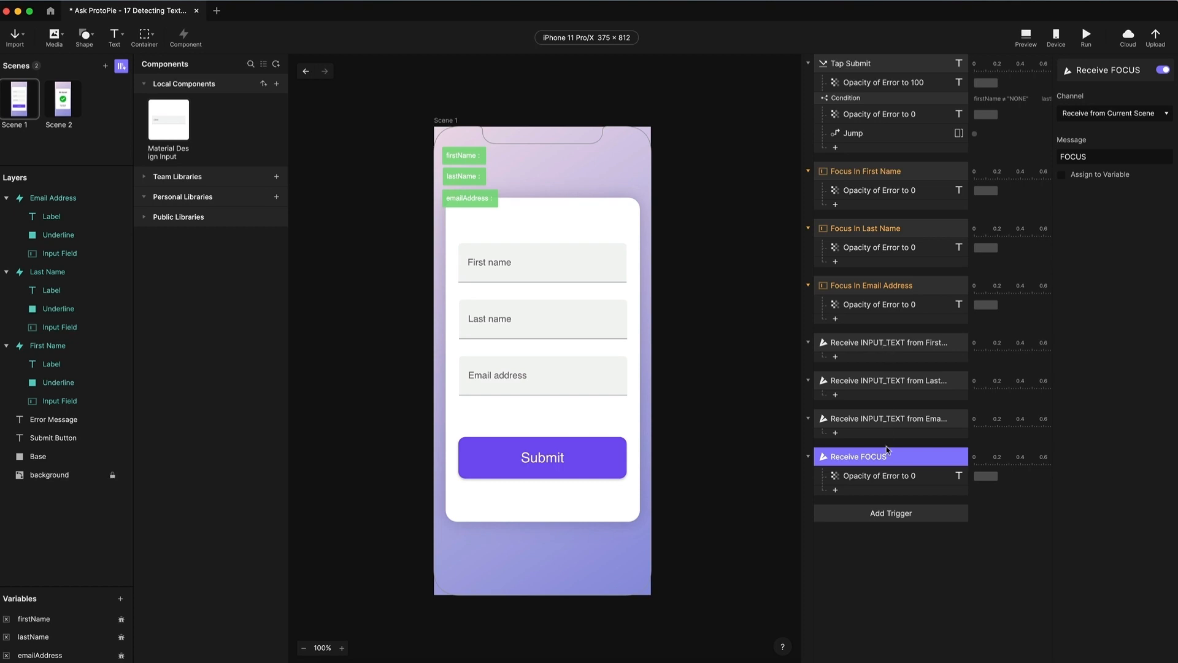
- Review the First Name INPUT_TEXT receive trigger and test it in the preview by entering "sdfgdsgf" as the first name
{"action": "left_click", "coordinate": [888, 346]}
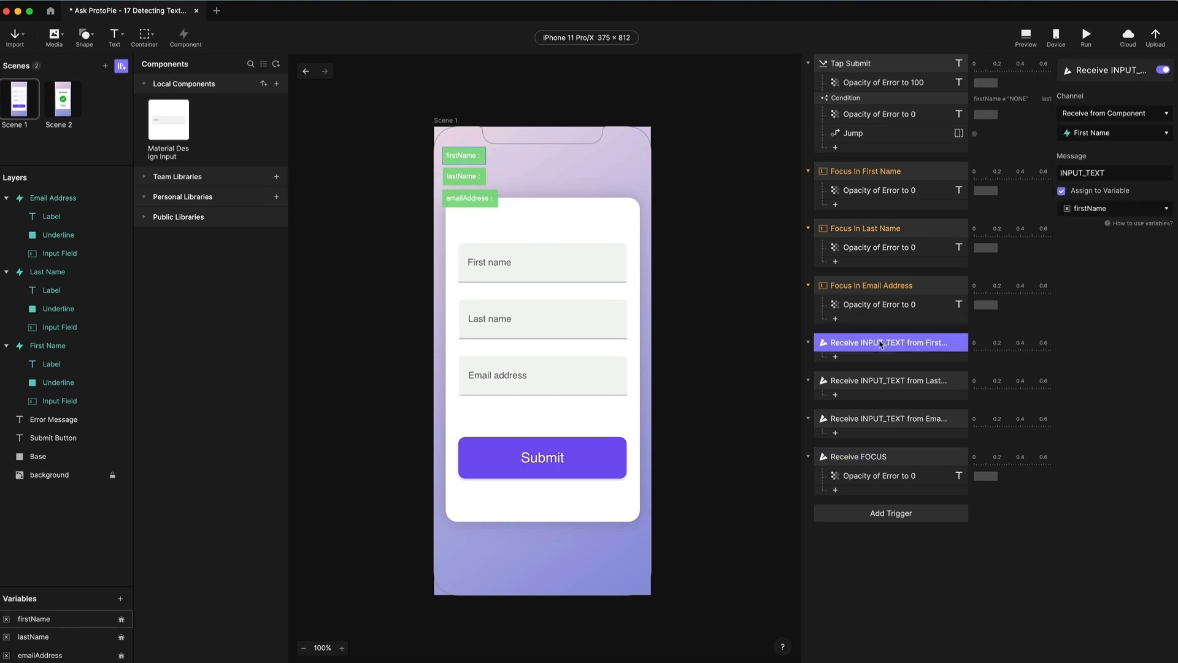
{"action": "left_click", "coordinate": [1026, 38]}
{"action": "left_click", "coordinate": [513, 256]}
{"action": "type", "text": "sdfg"}
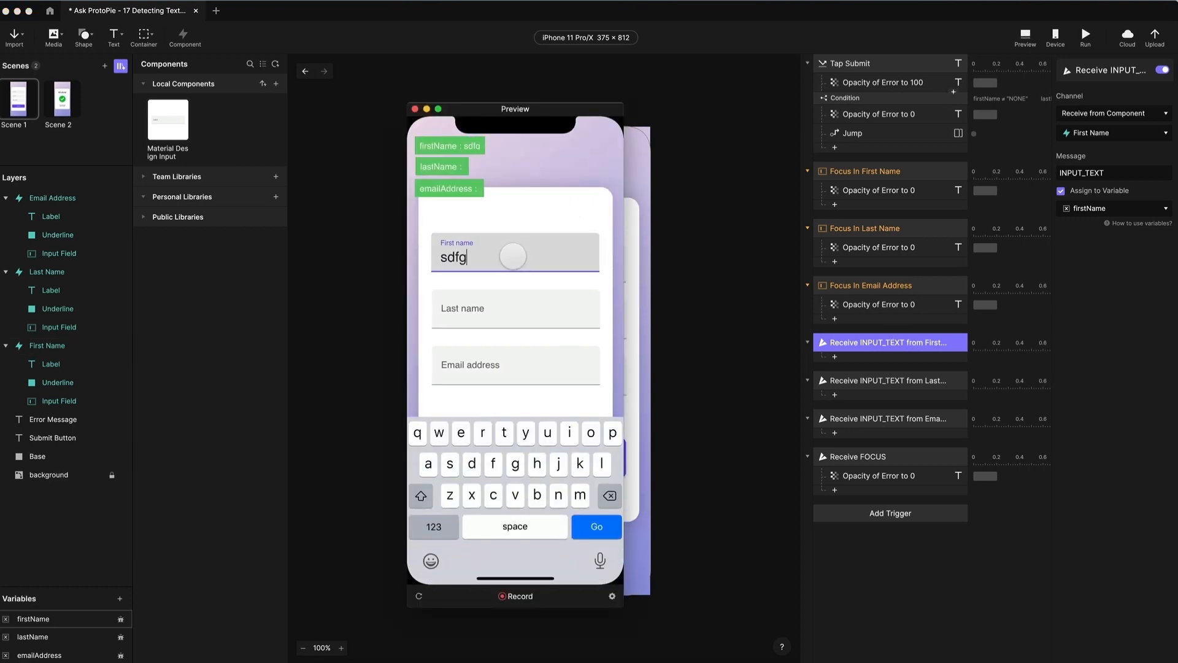
{"action": "type", "text": "dsgf"}
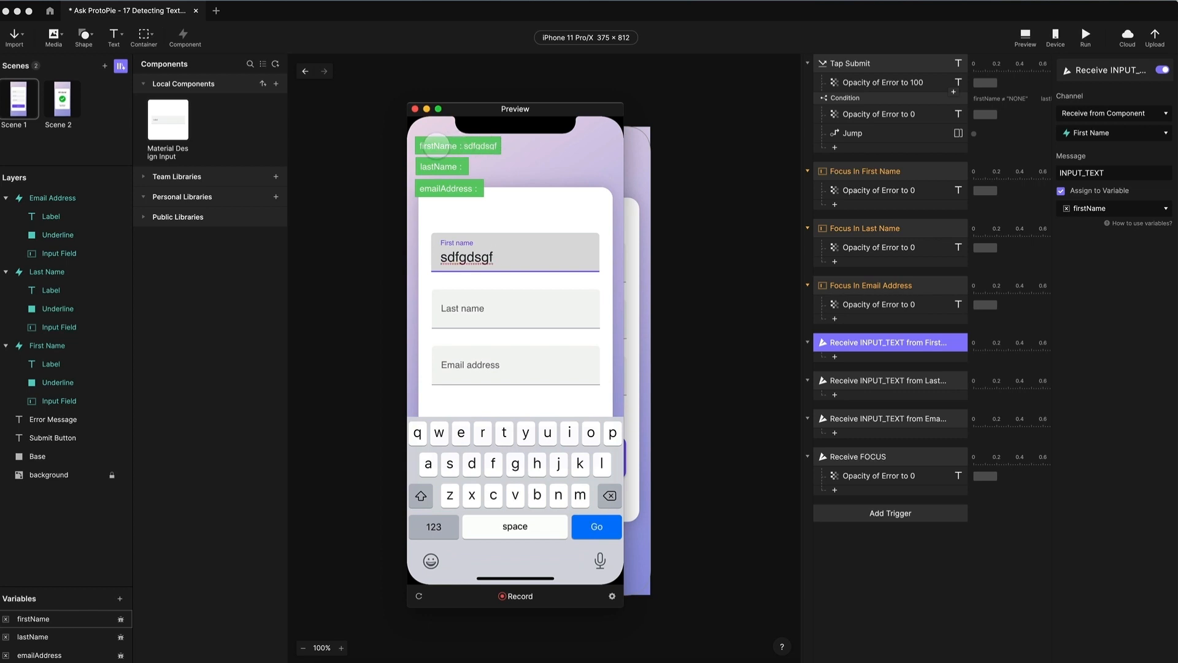
- Return to the preview, enter "asdgsdgf" as the last name to check its variable, and close the preview
{"action": "left_click", "coordinate": [932, 343]}
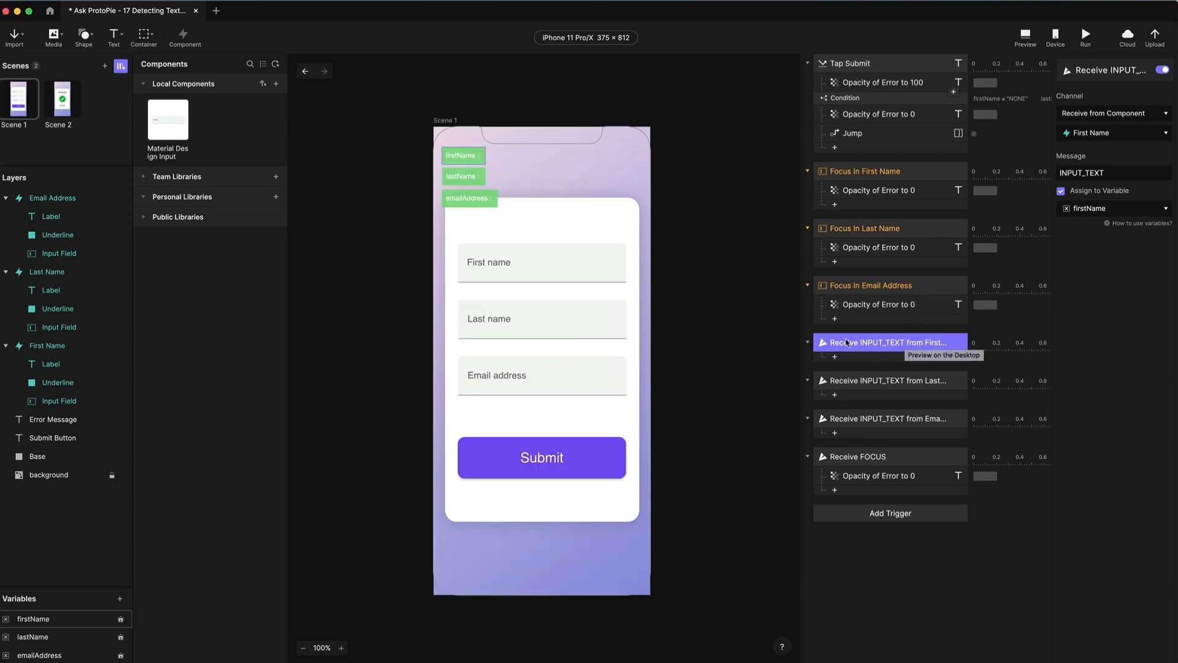
{"action": "left_click", "coordinate": [1025, 37]}
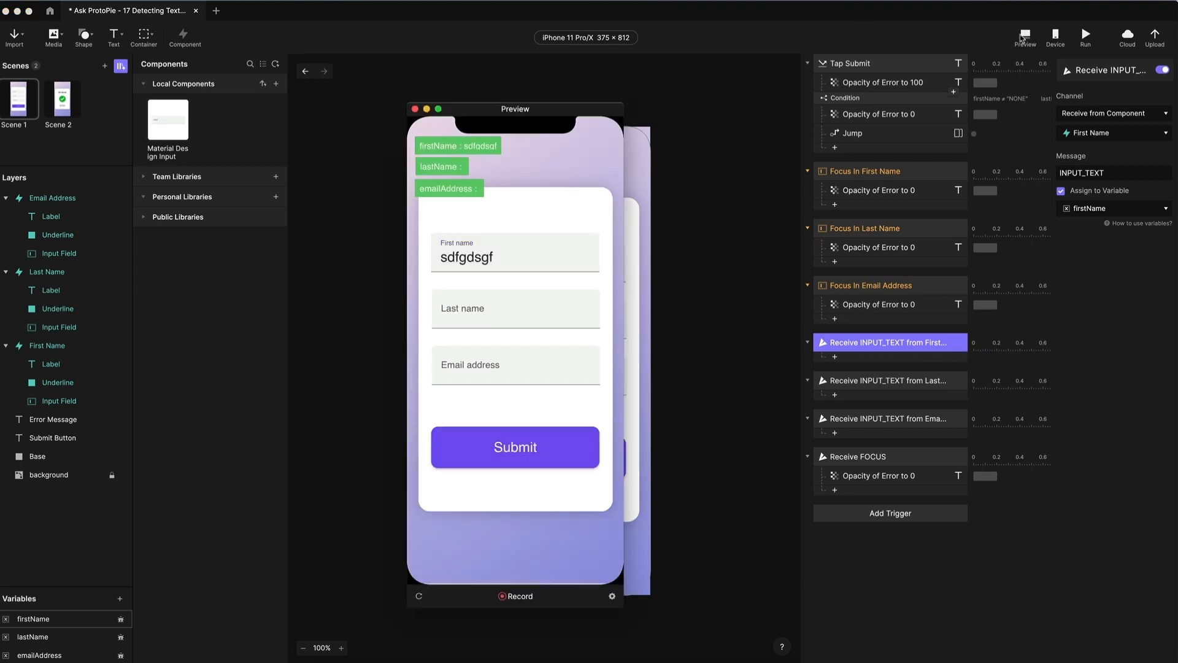
{"action": "left_click", "coordinate": [518, 313]}
{"action": "type", "text": "asdgsdgf"}
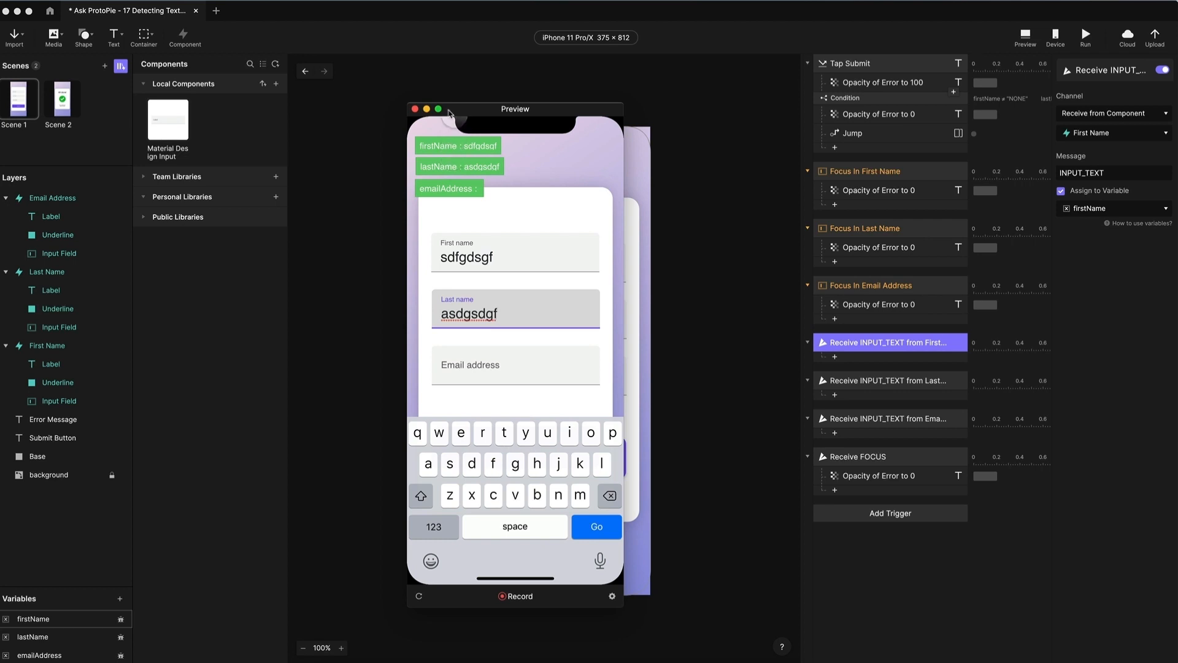
{"action": "left_click", "coordinate": [415, 109]}
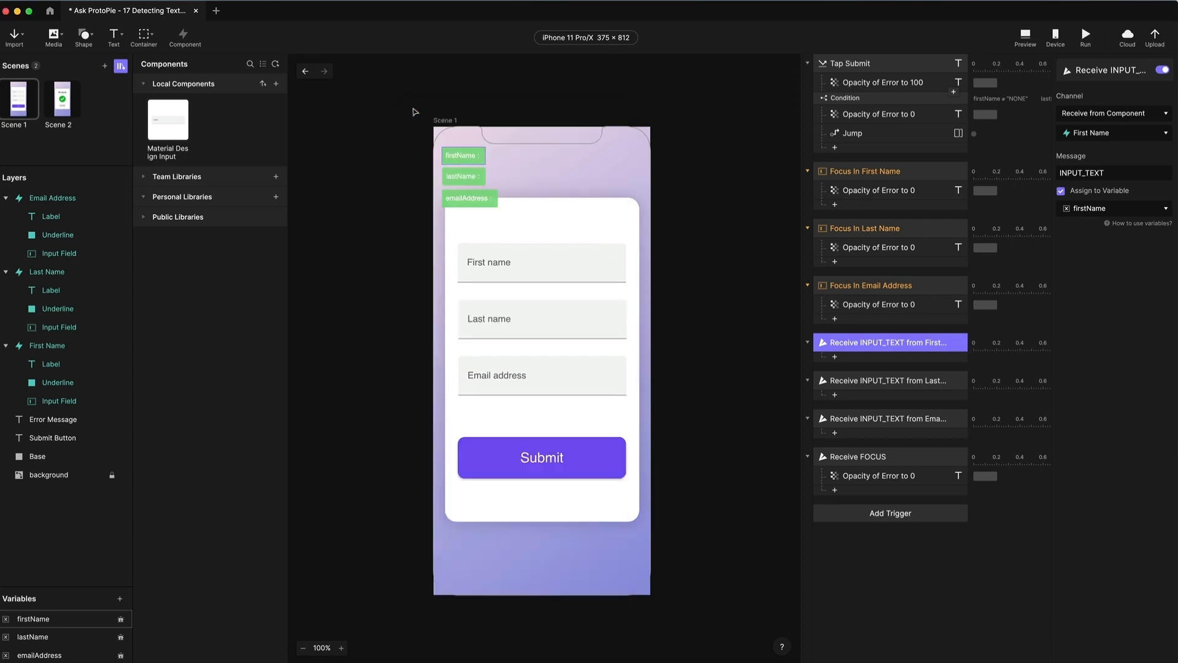
- Test Receive FOCUS in the preview by submitting the empty form and focusing the Email address and First name fields in turn, and close the preview
{"action": "left_click", "coordinate": [893, 457]}
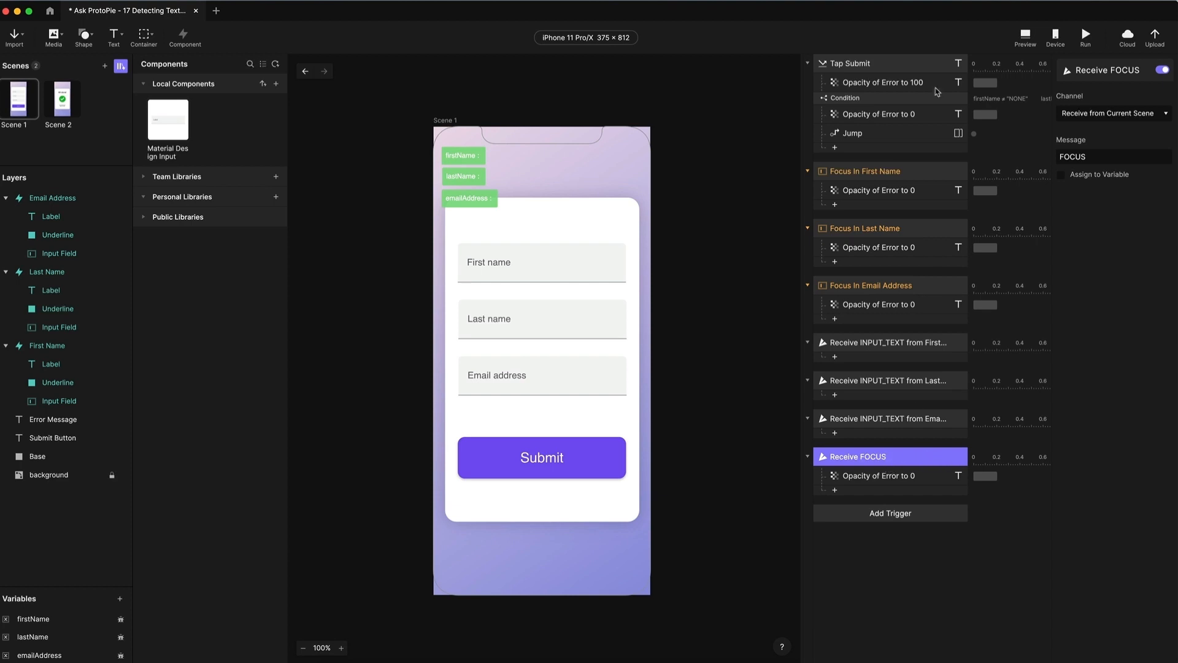
{"action": "left_click", "coordinate": [1024, 38]}
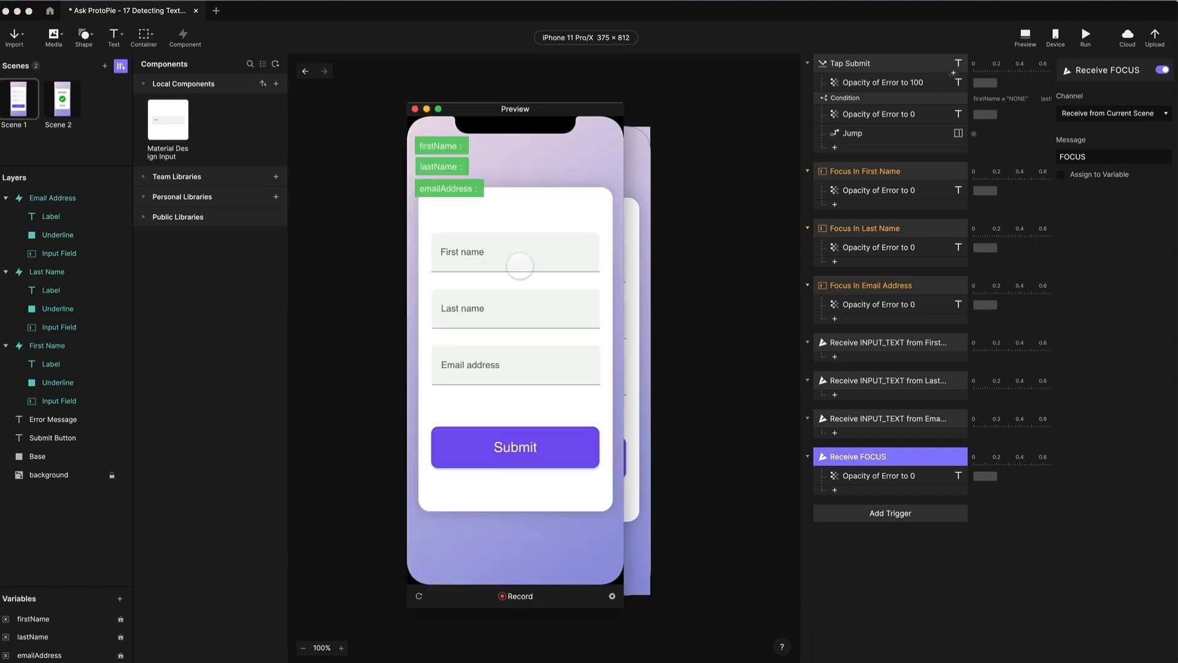
{"action": "left_click", "coordinate": [529, 446]}
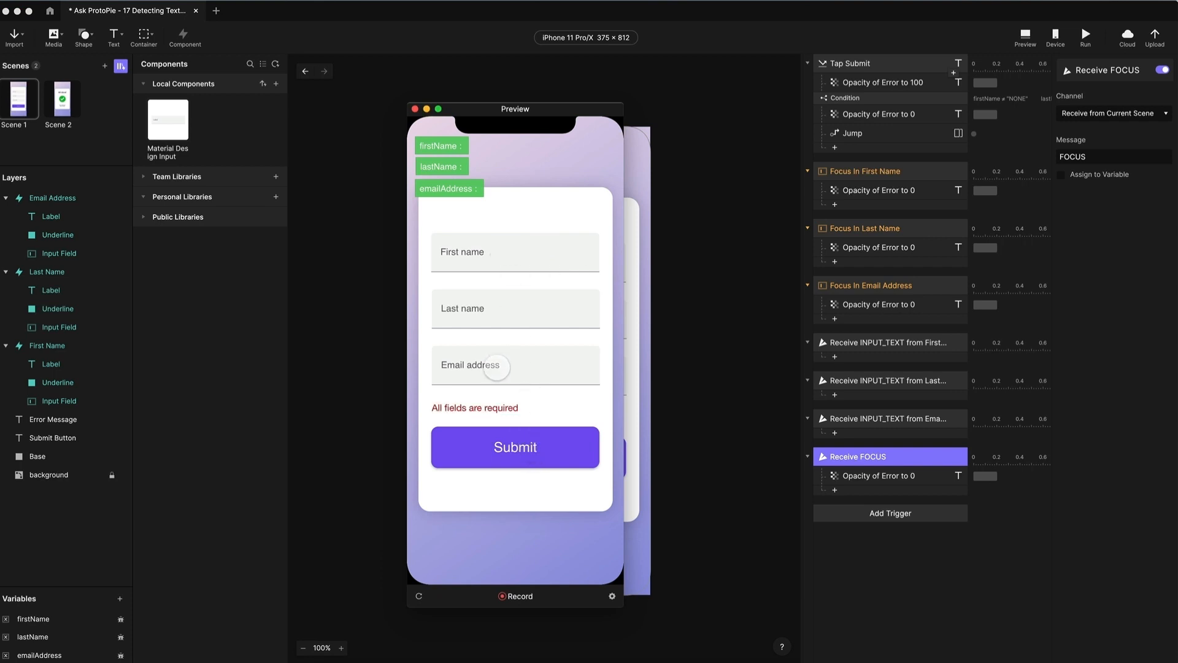
{"action": "left_click", "coordinate": [491, 365]}
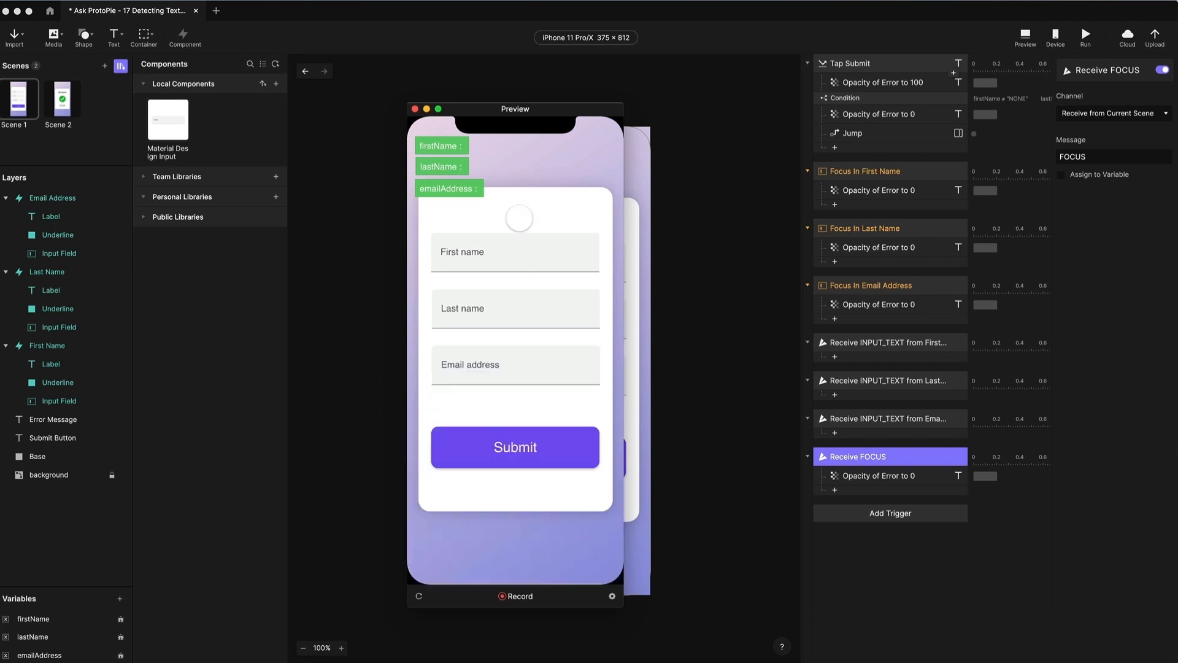
{"action": "left_click", "coordinate": [517, 212]}
{"action": "left_click", "coordinate": [528, 433]}
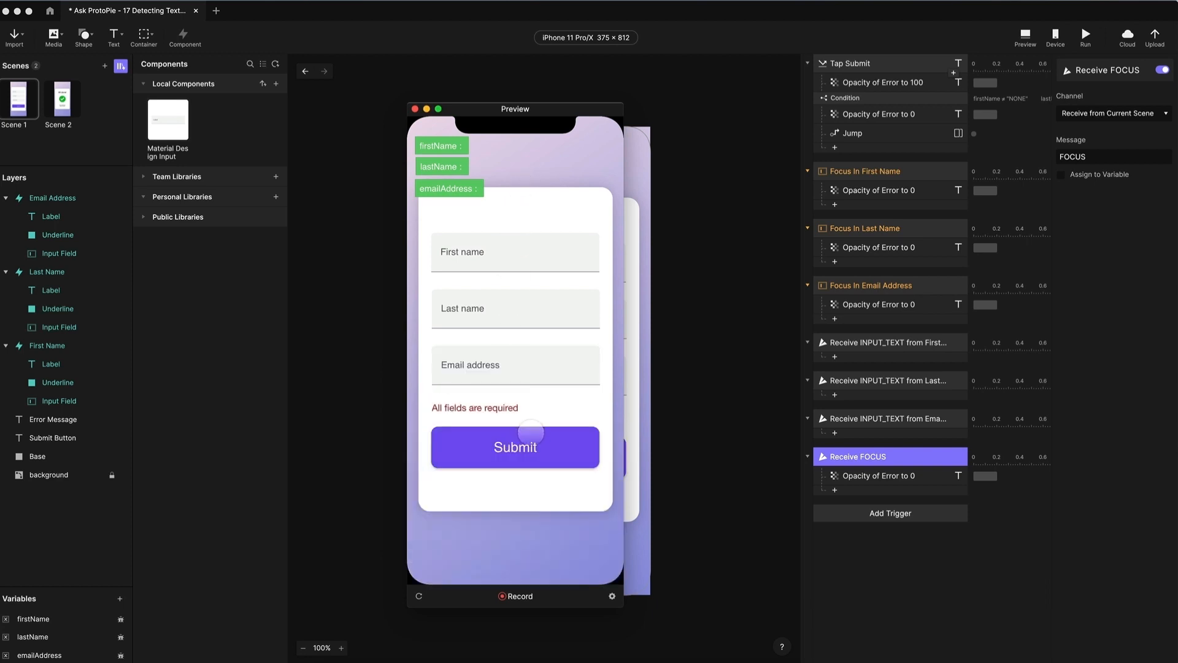
{"action": "left_click", "coordinate": [505, 262]}
{"action": "left_click", "coordinate": [509, 211]}
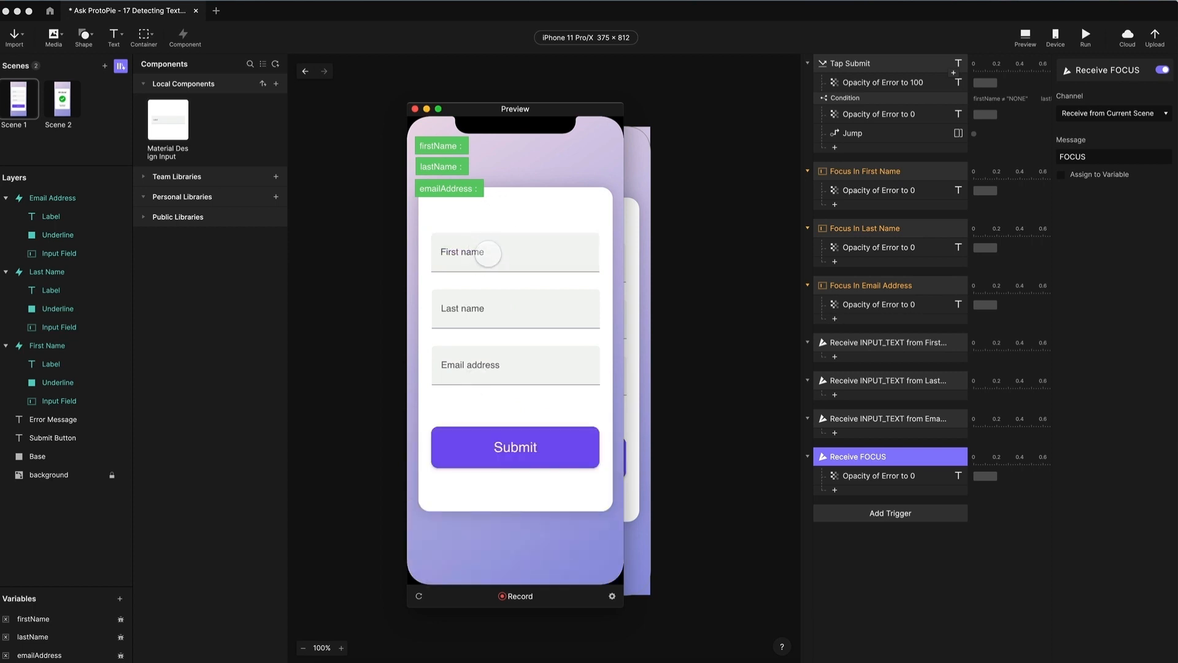
{"action": "left_click", "coordinate": [414, 109]}
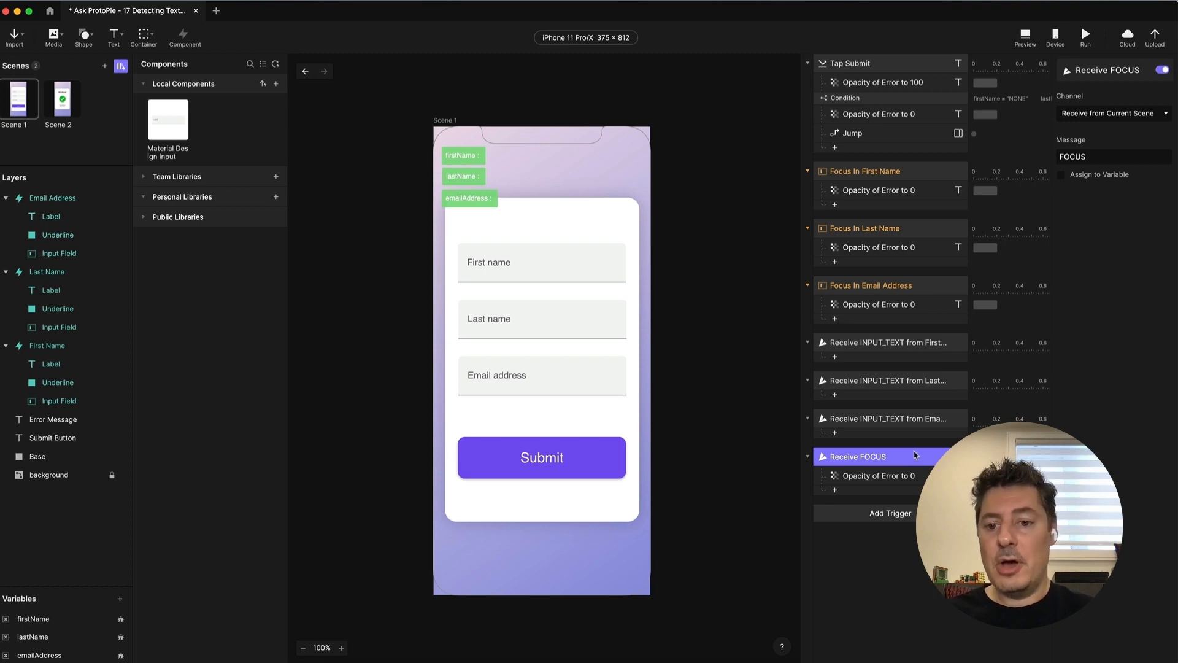
- Compare the settings of the First Name INPUT_TEXT receive trigger with those of the Receive FOCUS trigger
{"action": "left_click", "coordinate": [908, 342]}
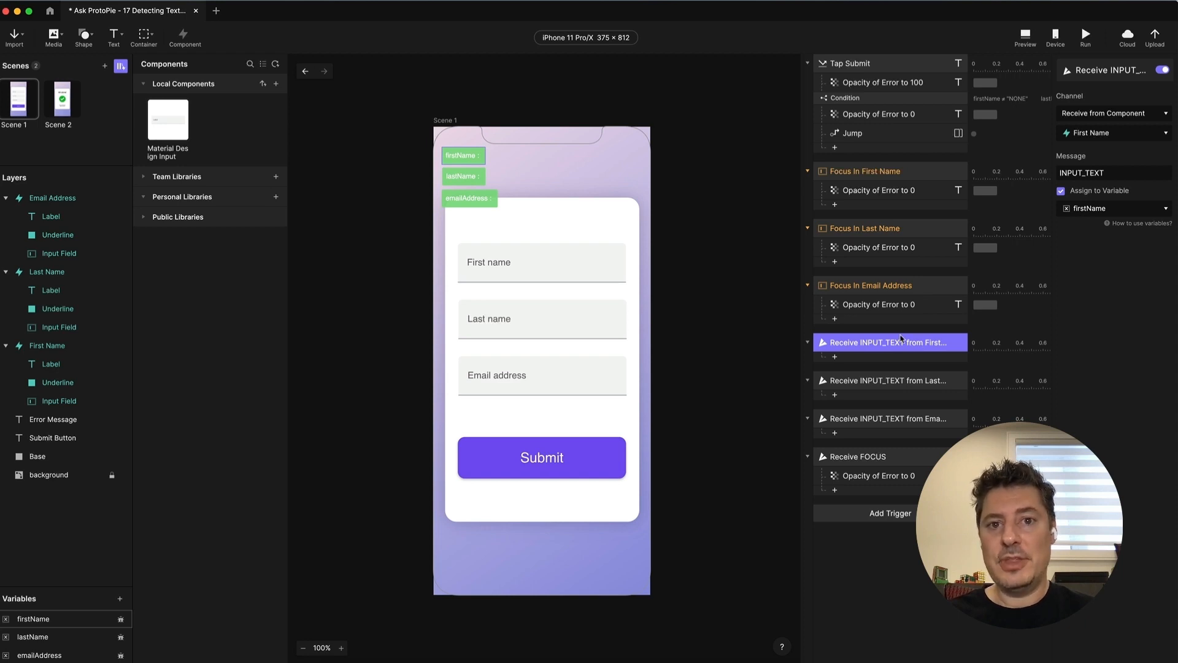
{"action": "left_click", "coordinate": [915, 456]}
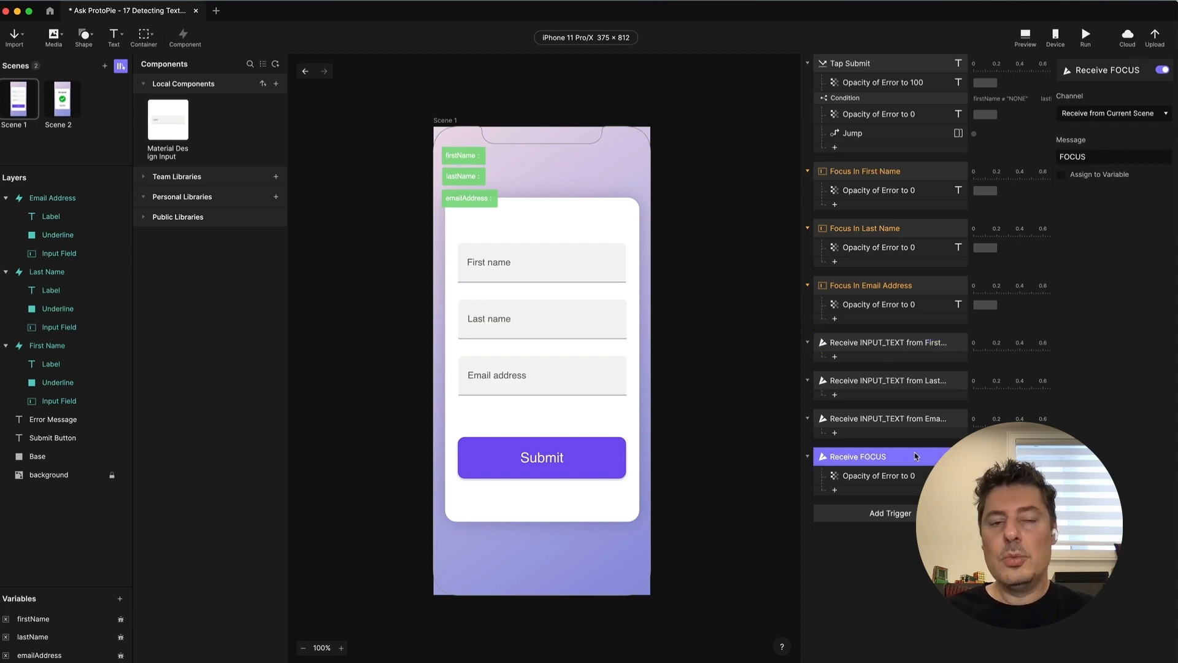